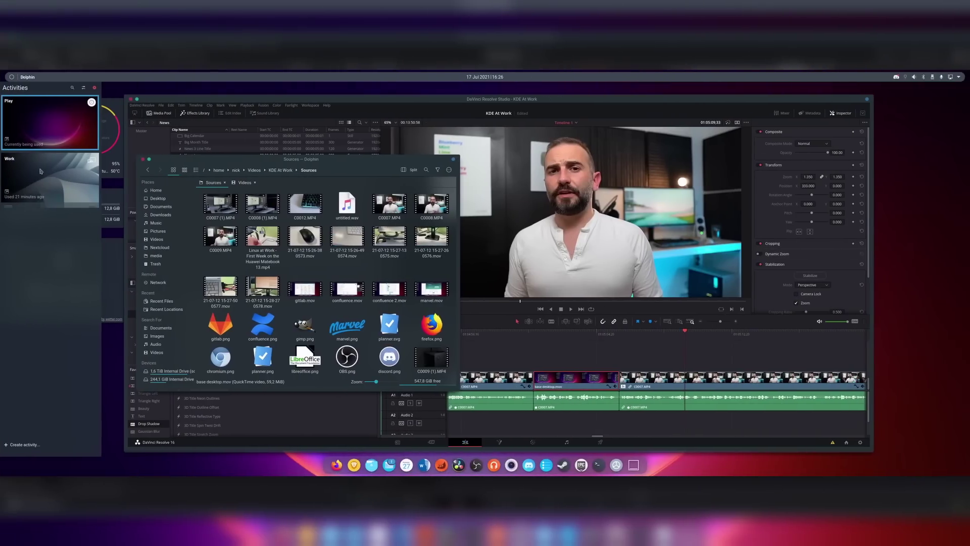
# Switch to the Work activity and bring the activity switcher back from the desktop menu.
pyautogui.click(33, 172)
pyautogui.rightClick(3, 109)
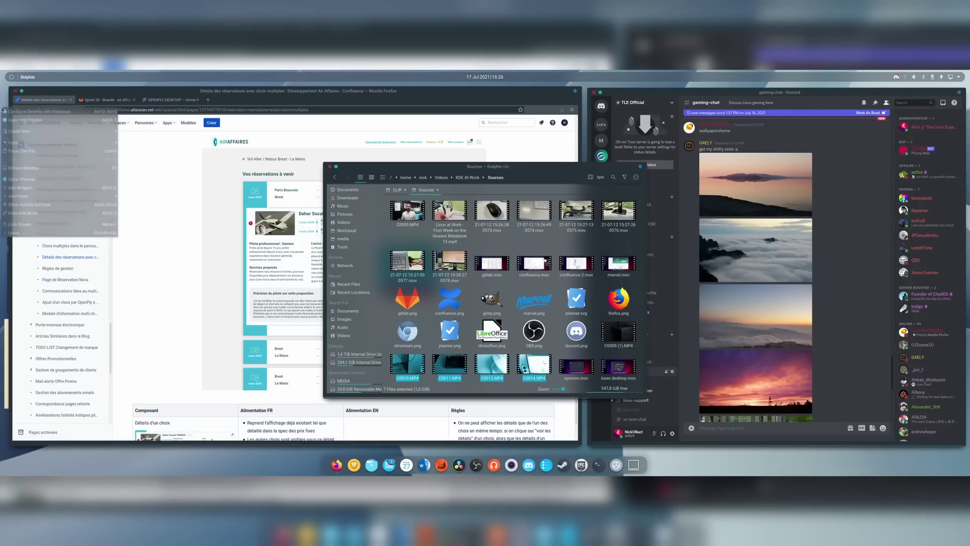
pyautogui.click(29, 205)
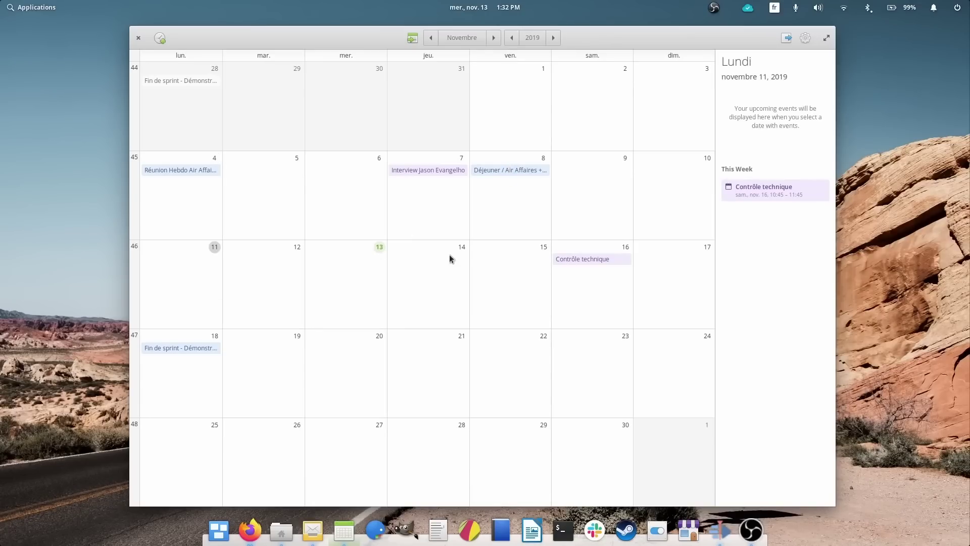
# Scroll the calendar's month grid toward December and back to November 2019.
pyautogui.scroll(1, 450, 253)
pyautogui.scroll(-1, 450, 253)
pyautogui.scroll(-1, 450, 253)
pyautogui.scroll(1, 449, 259)
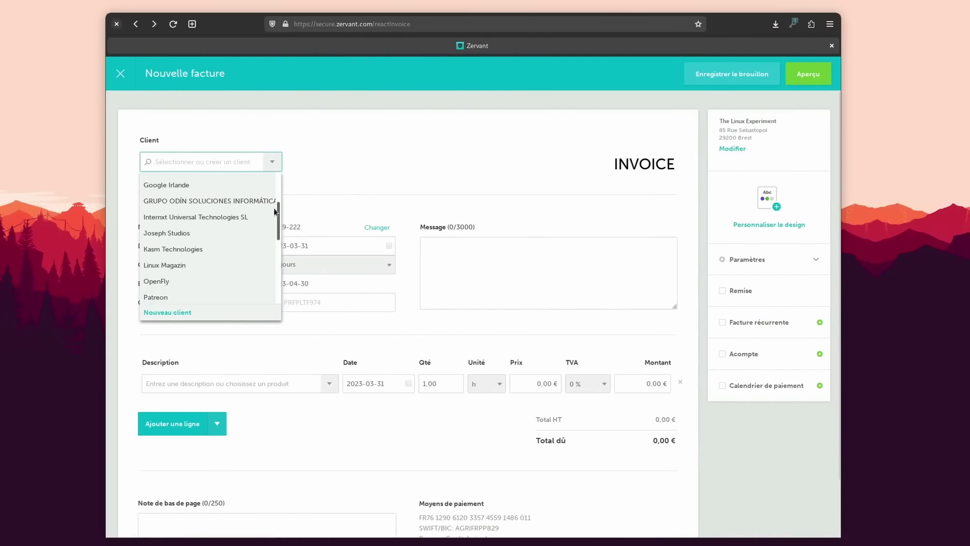
# Set the new Zervant invoice's payment terms to 30 jours.
pyautogui.click(328, 265)
pyautogui.click(329, 265)
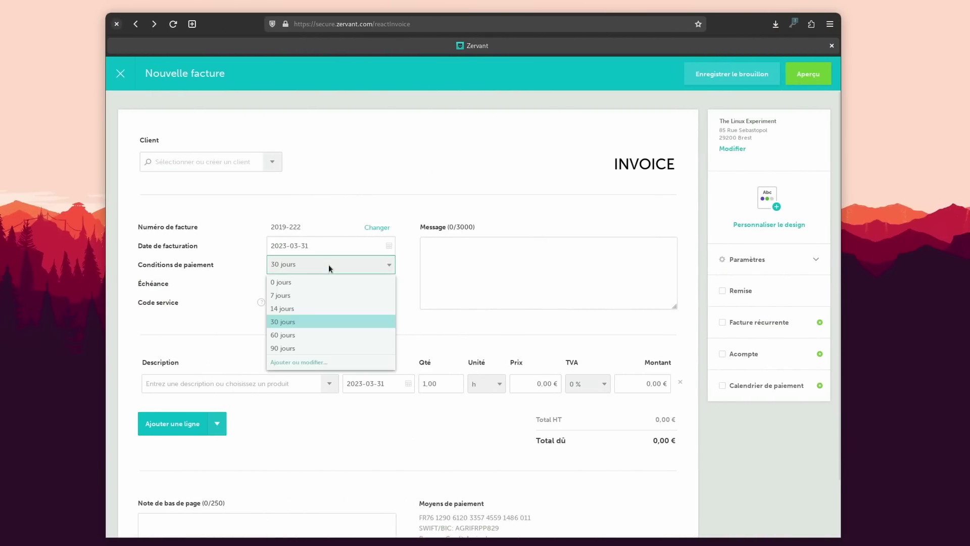
pyautogui.click(304, 318)
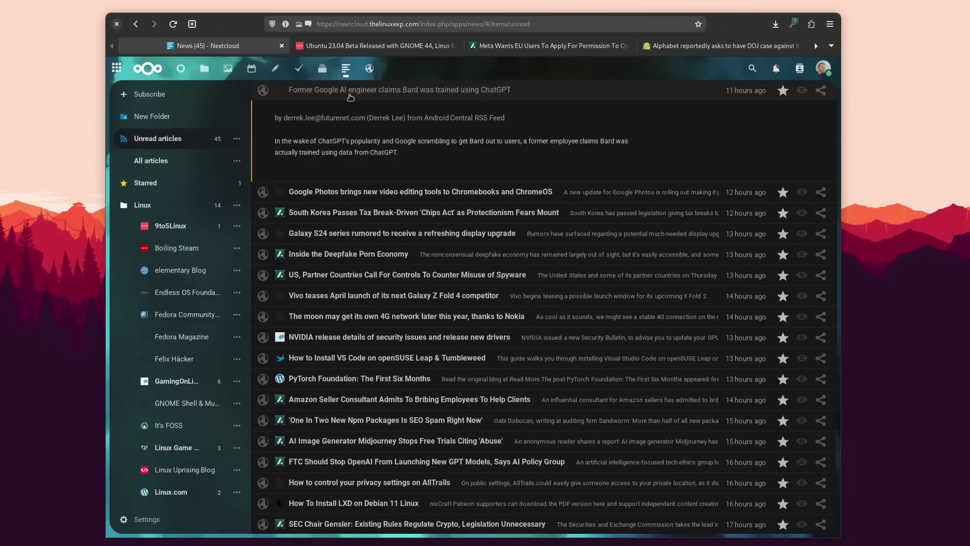
# Step through Unread articles with k and j to expand the Bard-trained-on-ChatGPT story.
pyautogui.press('k')
pyautogui.press('j')
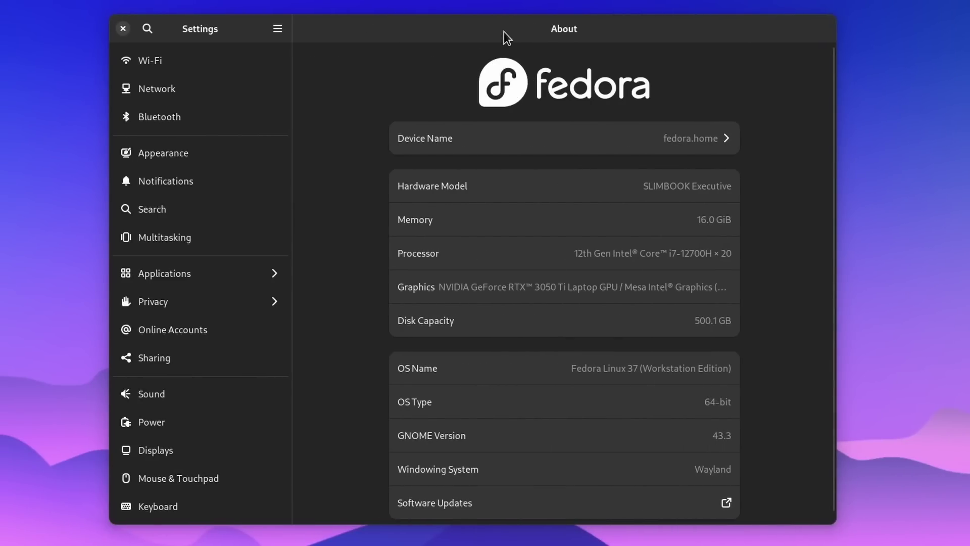
# Nudge the Settings window and open Displays showing the 2560 × 1600 (16:10) resolution.
pyautogui.moveTo(504, 31); pyautogui.dragTo(509, 37)
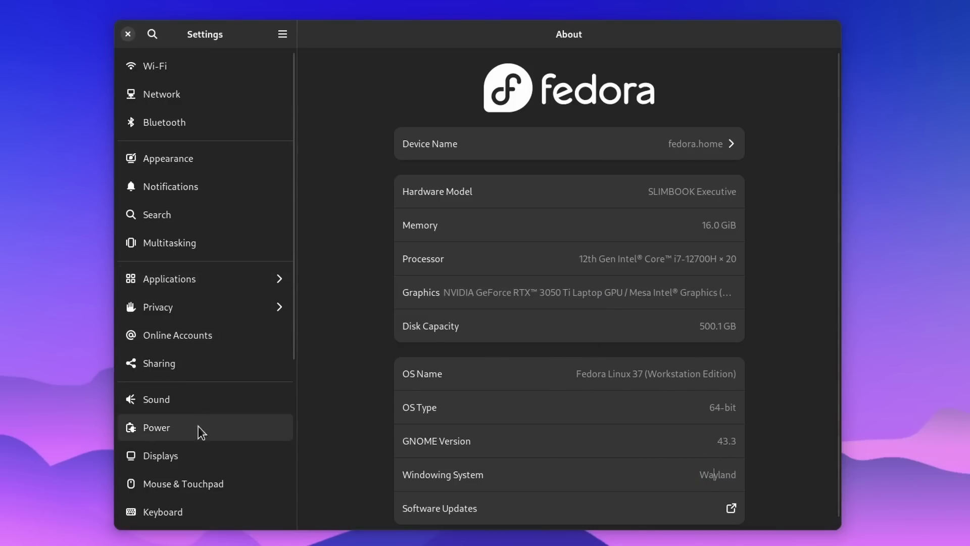
pyautogui.click(199, 450)
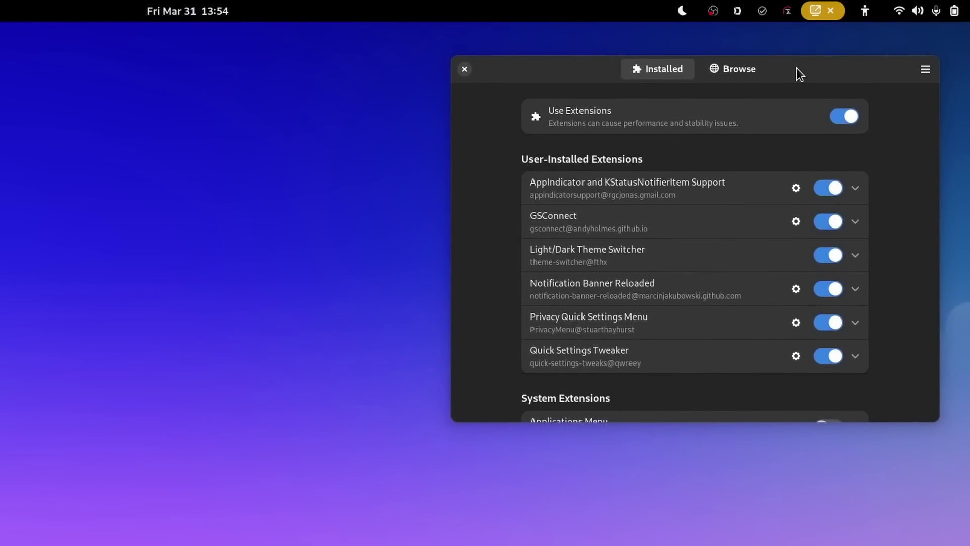
# Look over the AppIndicator extension details and the OBS tray menu, then collapse the details.
pyautogui.click(854, 189)
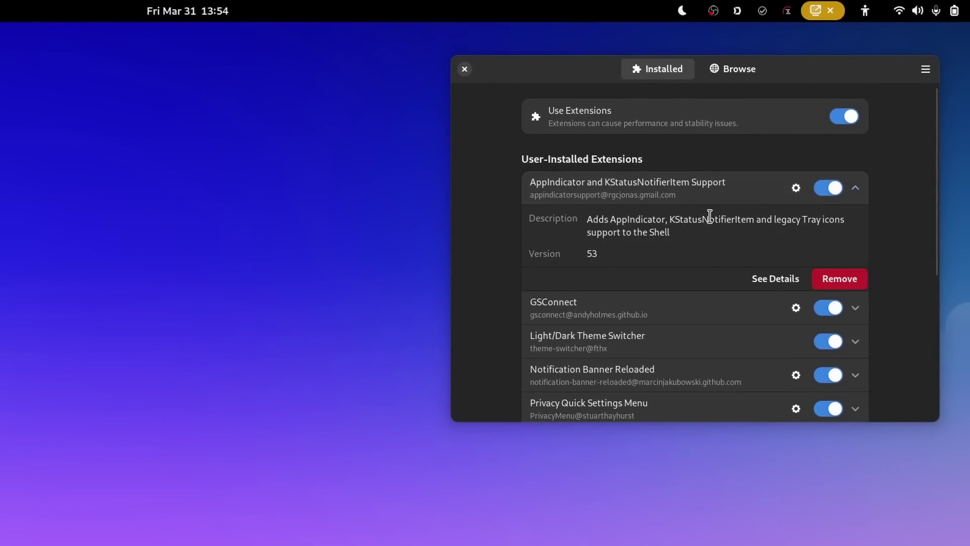
pyautogui.click(710, 16)
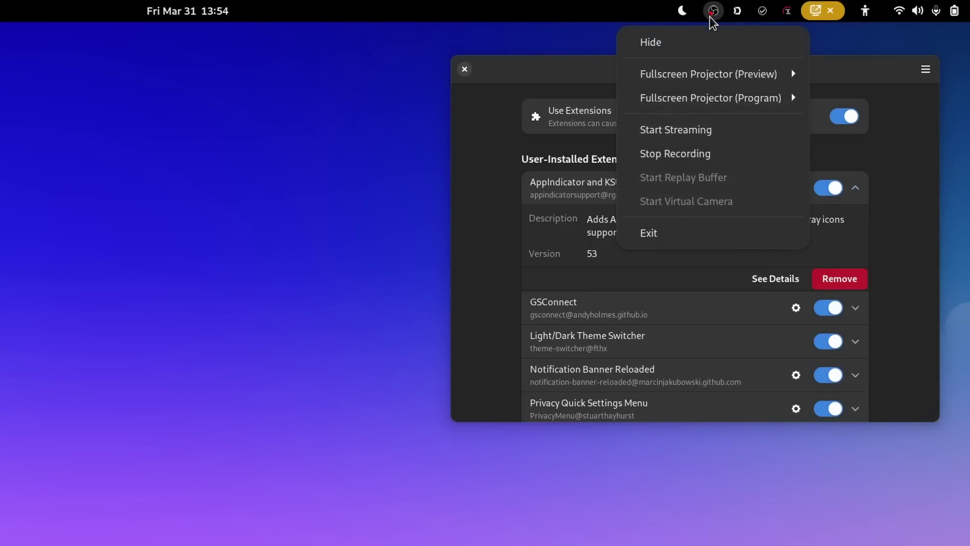
pyautogui.moveTo(735, 16)
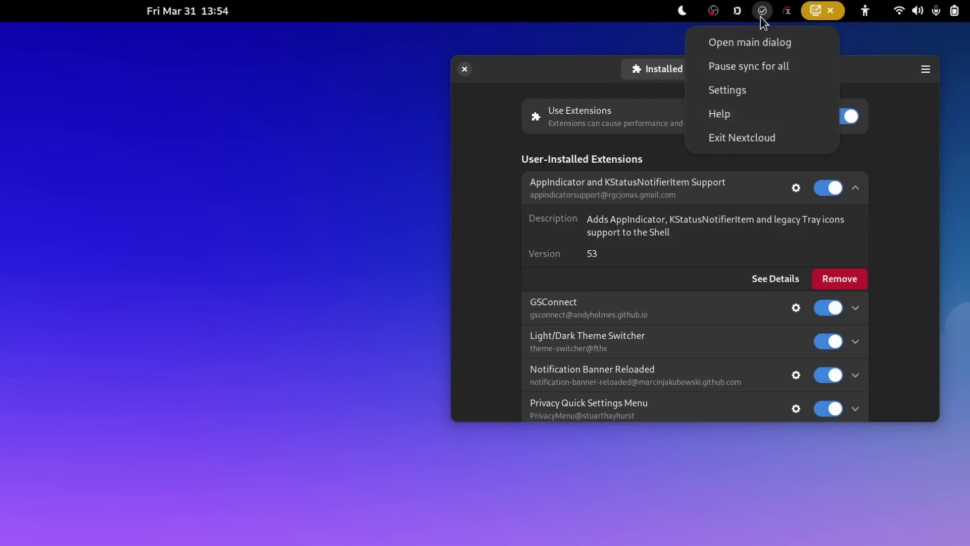
pyautogui.moveTo(782, 16)
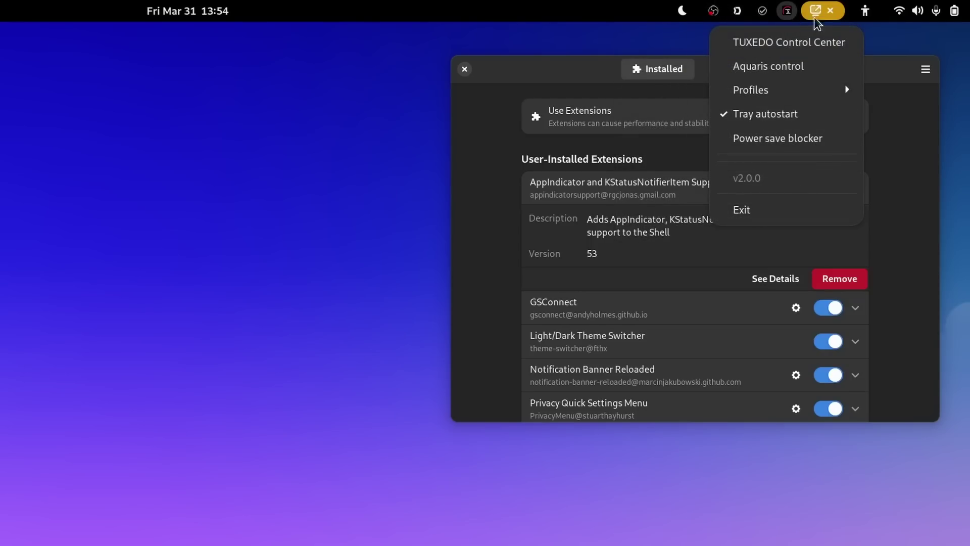
pyautogui.moveTo(908, 14)
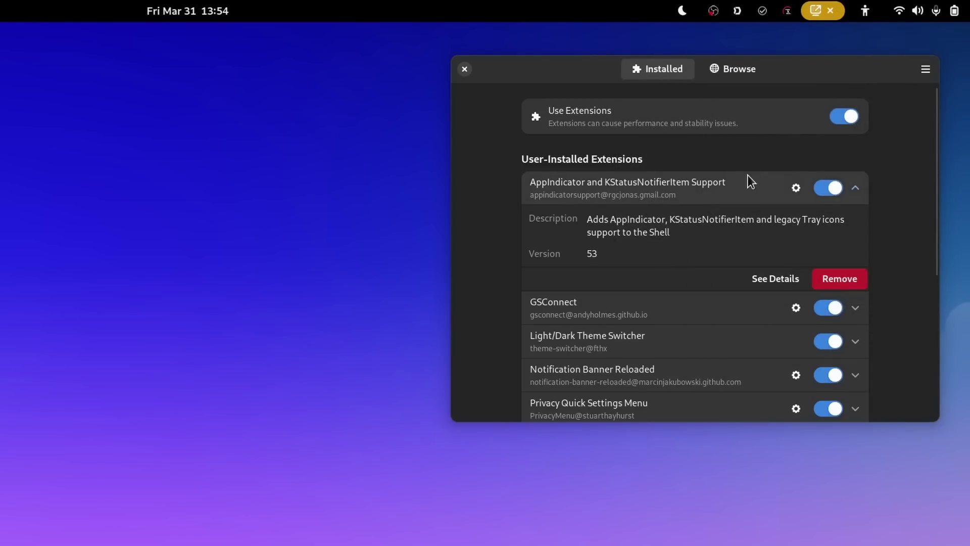
pyautogui.click(853, 188)
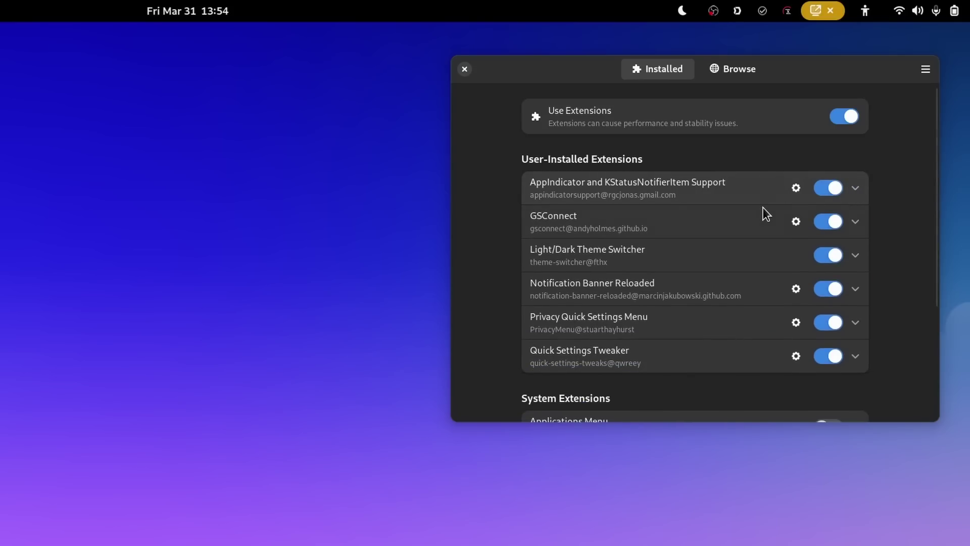
# Set Notification Banner Reloaded to right-side banners with horizontal and vertical padding of 5.
pyautogui.click(854, 288)
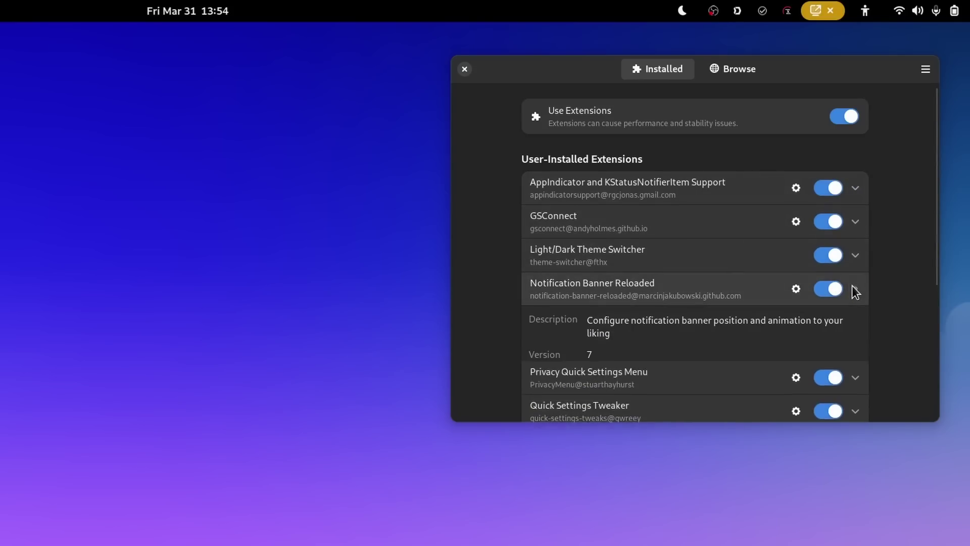
pyautogui.click(796, 288)
pyautogui.moveTo(281, 337); pyautogui.dragTo(806, 106)
pyautogui.click(819, 151)
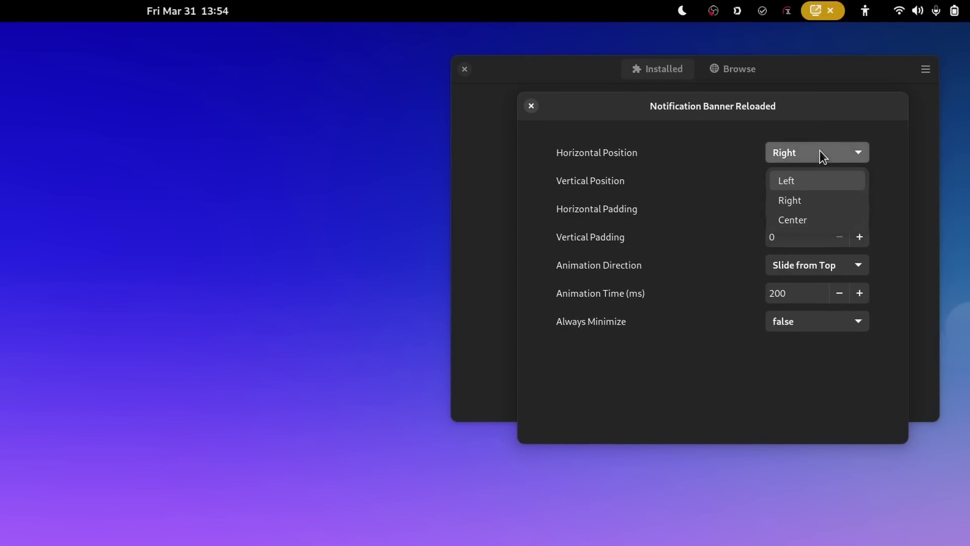
pyautogui.click(810, 197)
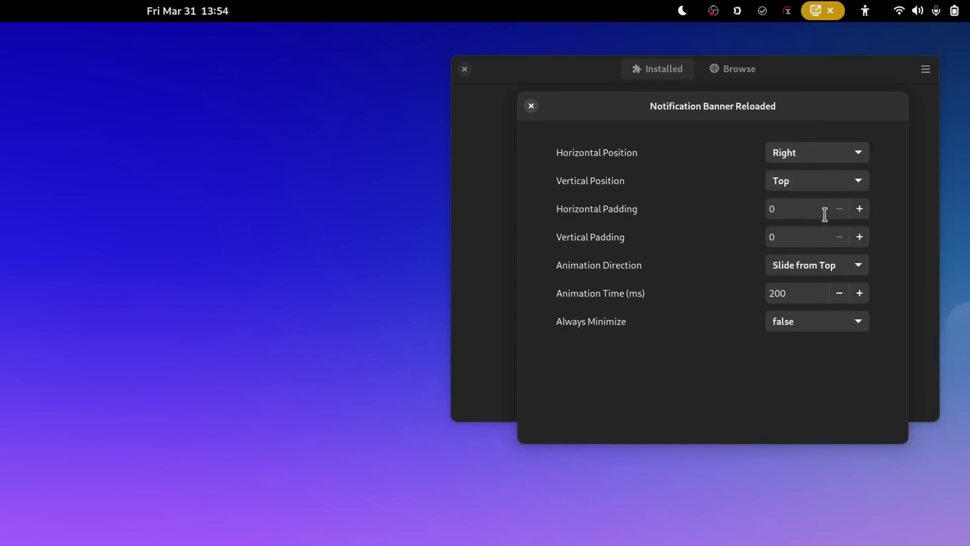
pyautogui.click(860, 208)
pyautogui.click(860, 208)
pyautogui.click(860, 208)
pyautogui.click(860, 238)
pyautogui.click(860, 238)
pyautogui.click(859, 237)
pyautogui.click(860, 237)
pyautogui.click(860, 238)
pyautogui.click(854, 266)
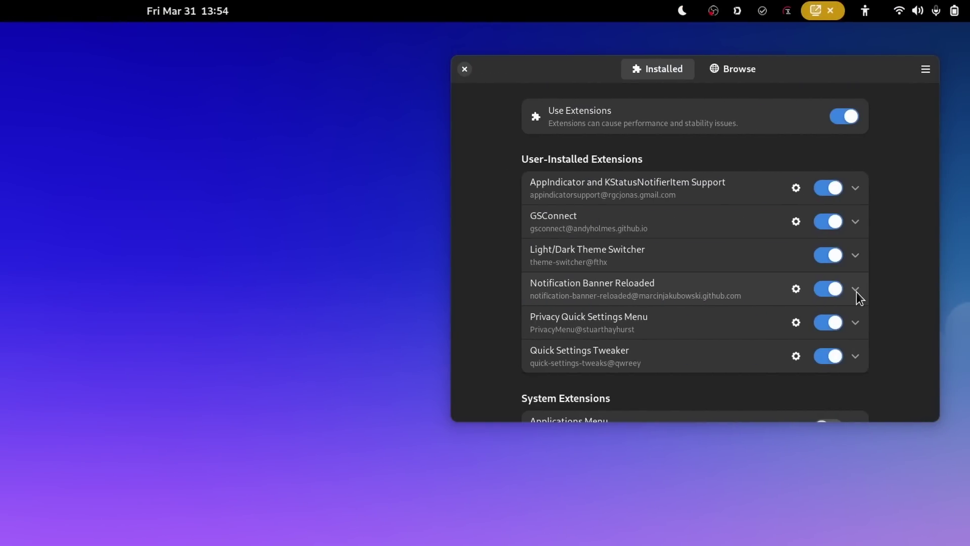
# Expand Quick Settings Tweaker's details in Extension Manager.
pyautogui.click(856, 356)
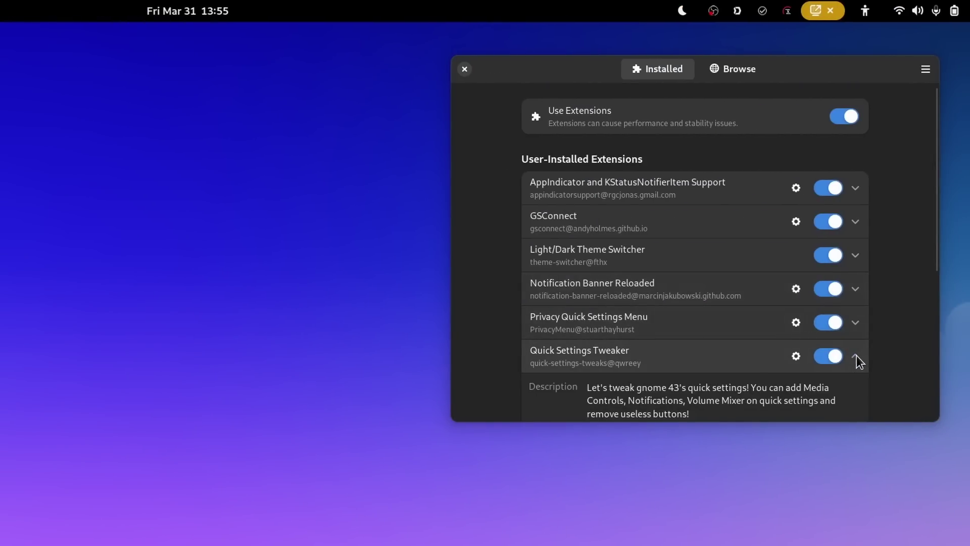
pyautogui.scroll(-3, 745, 363)
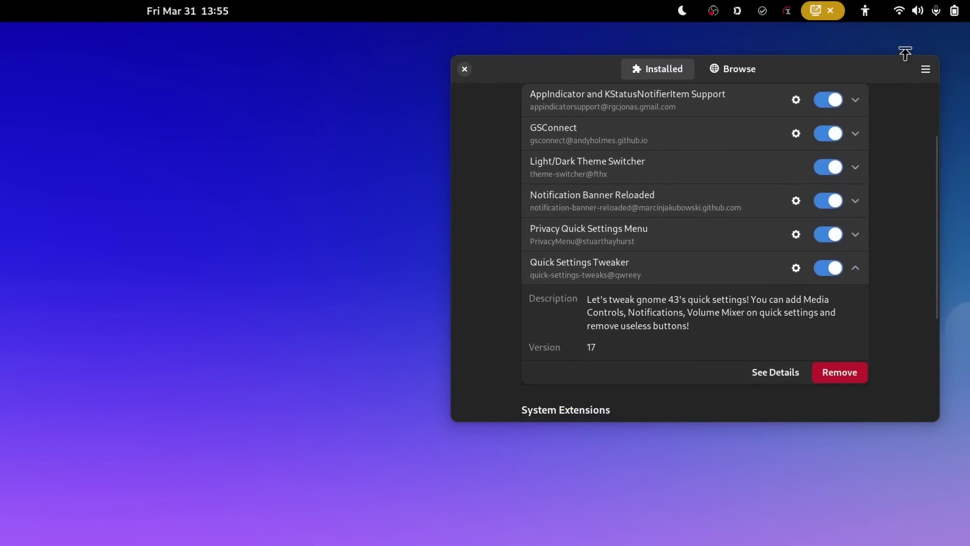
pyautogui.click(915, 11)
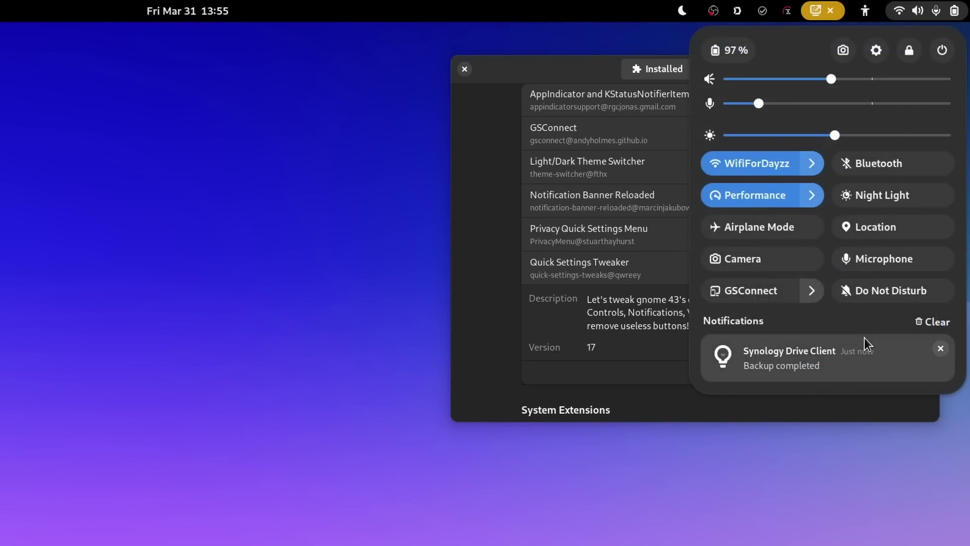
# Clear the Synology Drive notification and expand Privacy Quick Settings Menu's details instead of Quick Settings Tweaker's.
pyautogui.click(930, 319)
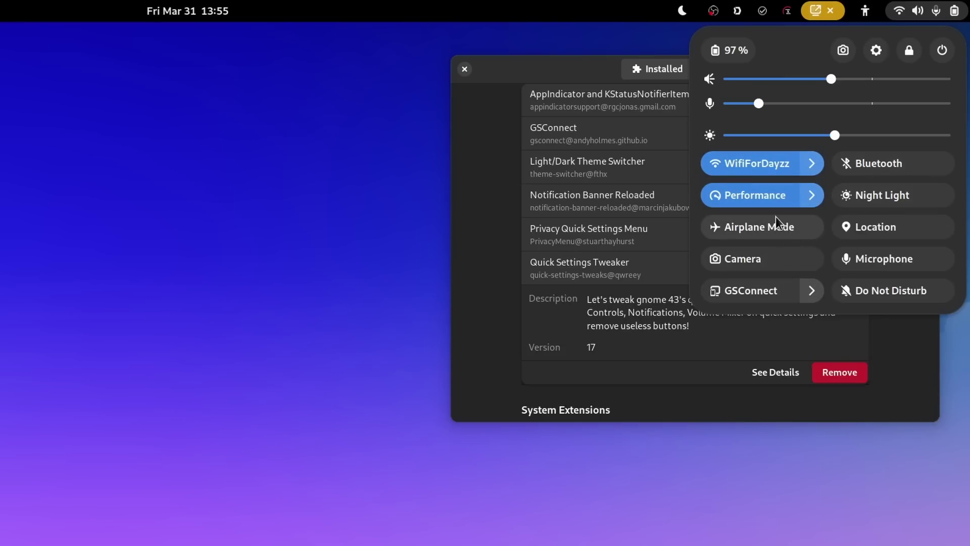
pyautogui.press('Escape')
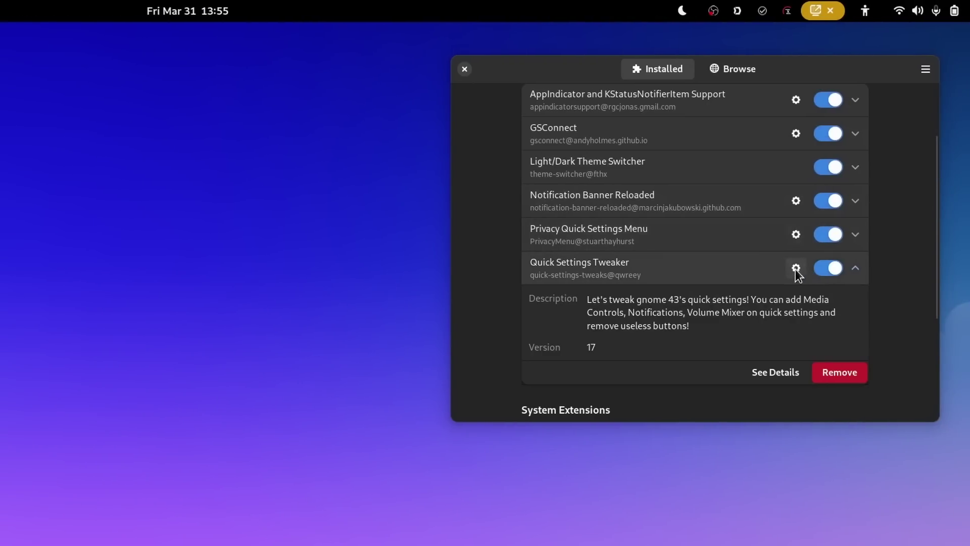
pyautogui.click(710, 270)
pyautogui.click(686, 232)
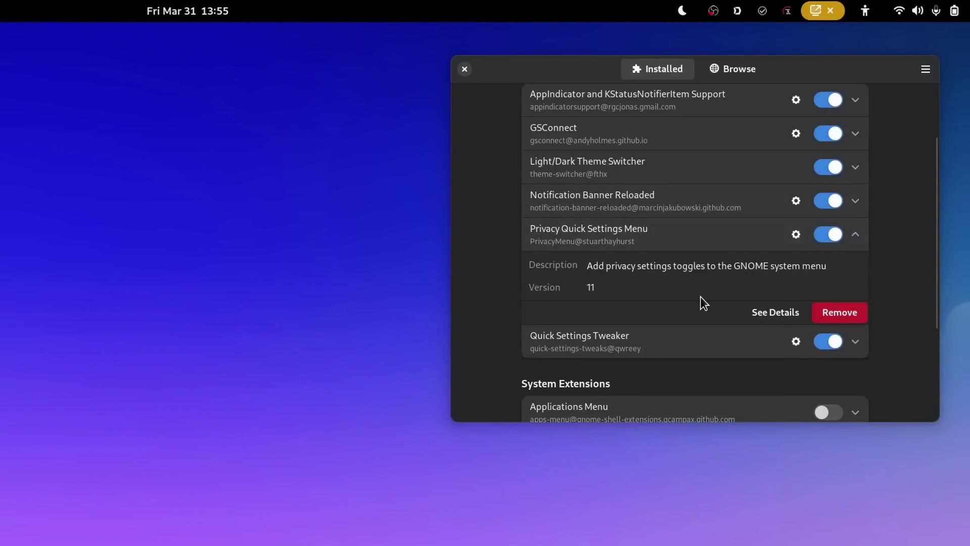
# Toggle microphone access on and off and toggle camera access in Quick Settings.
pyautogui.click(914, 12)
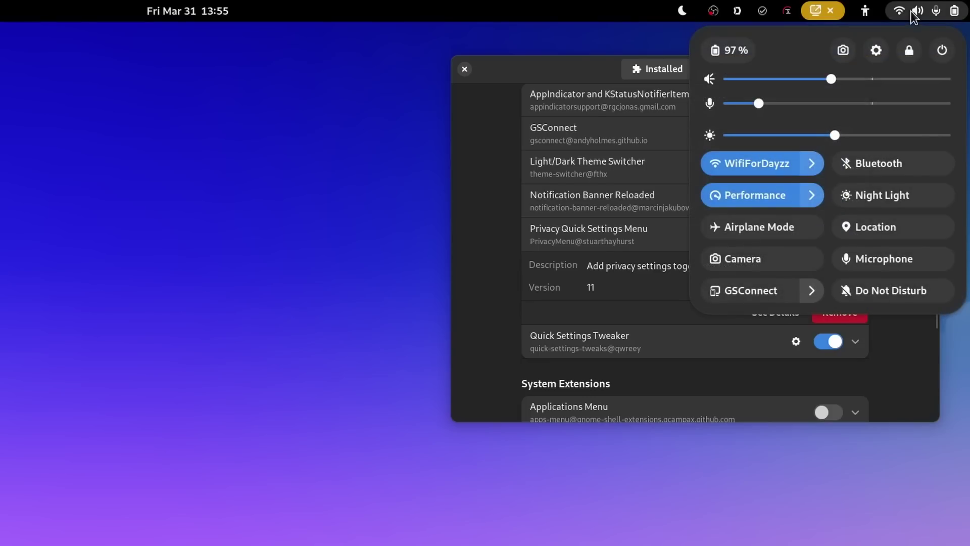
pyautogui.click(875, 258)
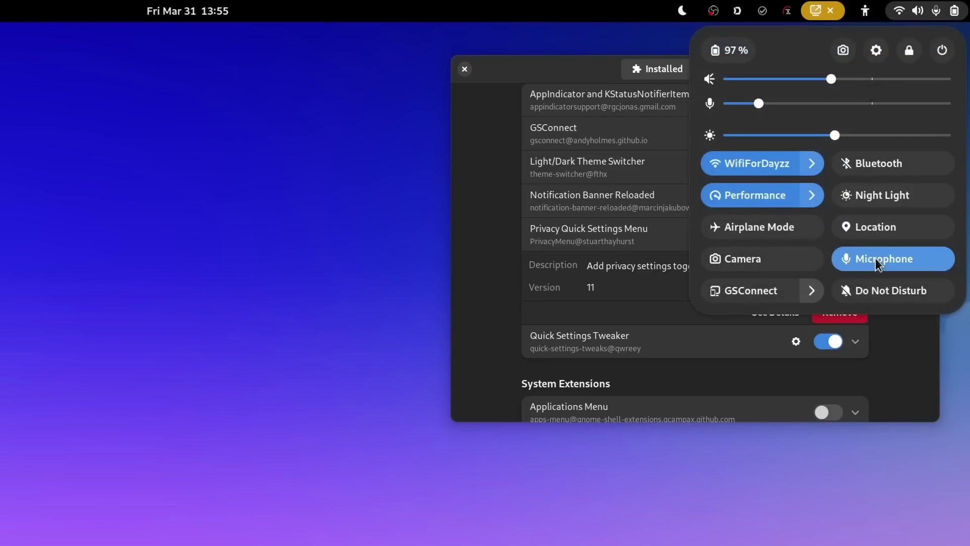
pyautogui.click(875, 258)
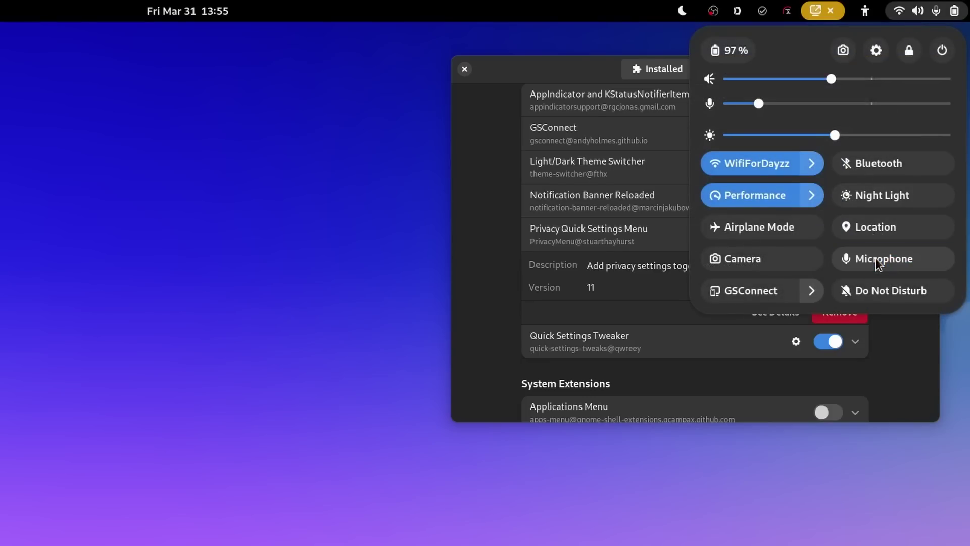
pyautogui.click(797, 259)
# Flip the theme between light and dark, ending dark, and expand Light/Dark Theme Switcher's details.
pyautogui.click(689, 10)
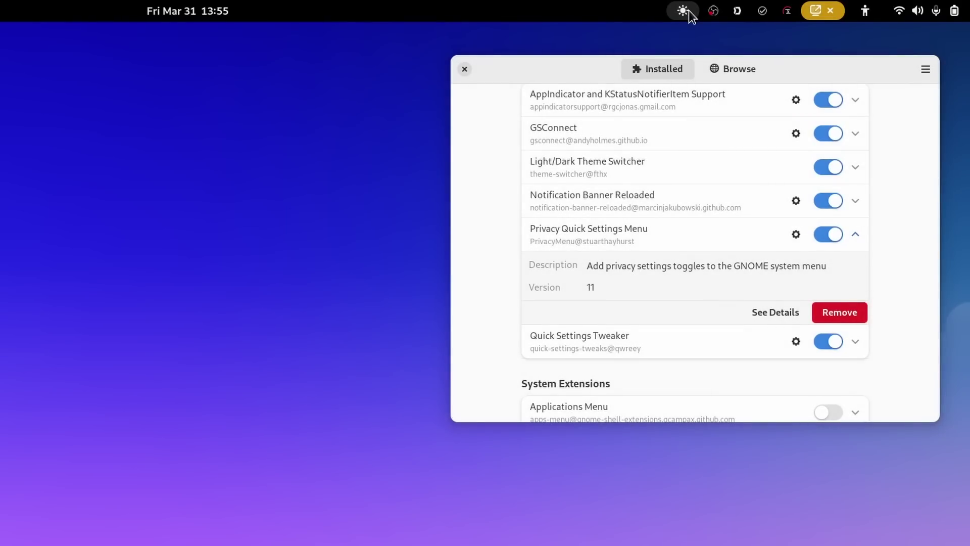
pyautogui.click(689, 10)
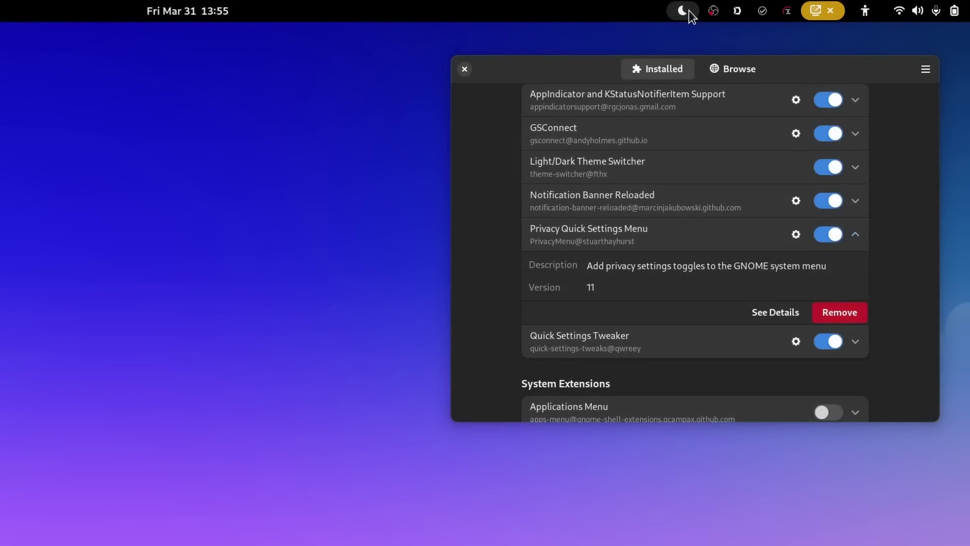
pyautogui.click(689, 10)
pyautogui.click(689, 10)
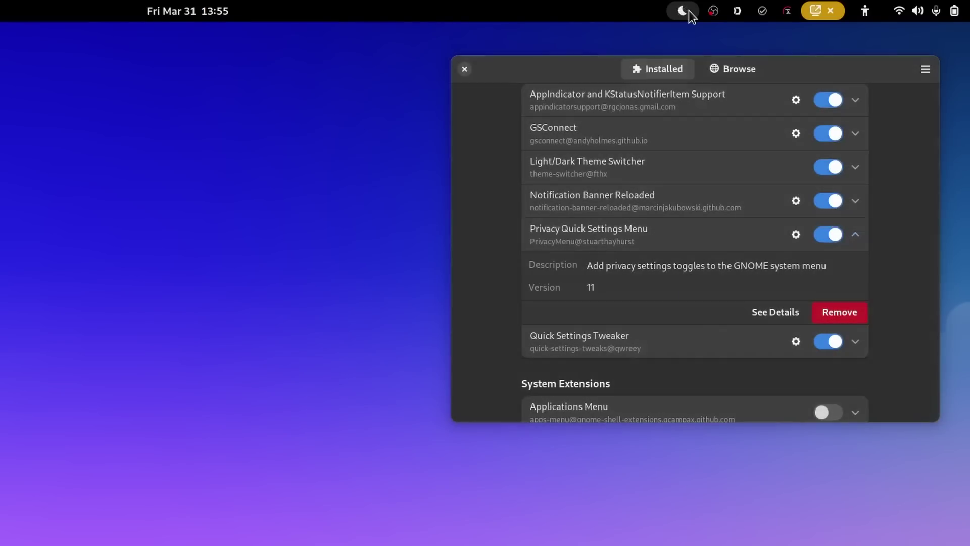
pyautogui.click(855, 167)
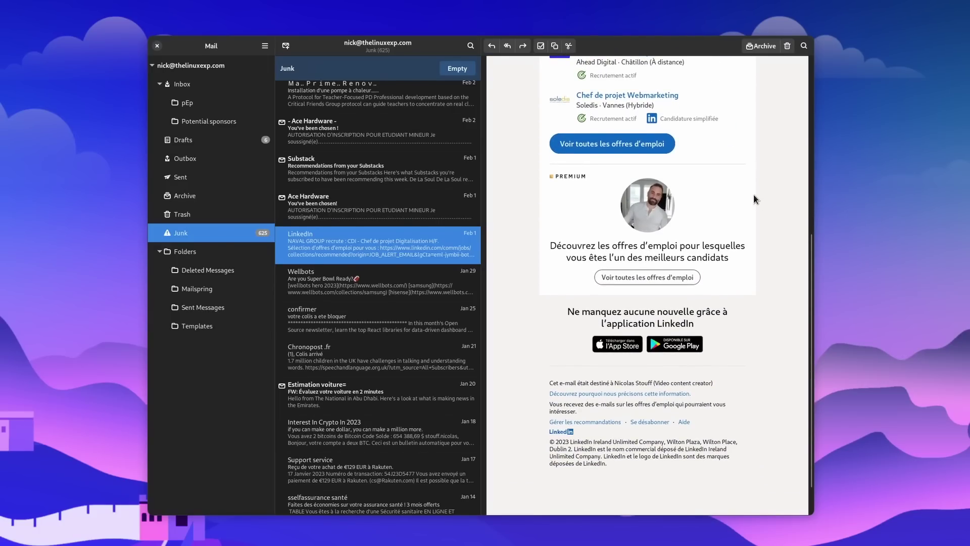
# Scroll the LinkedIn job-offers email in Junk back to its beginning.
pyautogui.scroll(6, 755, 200)
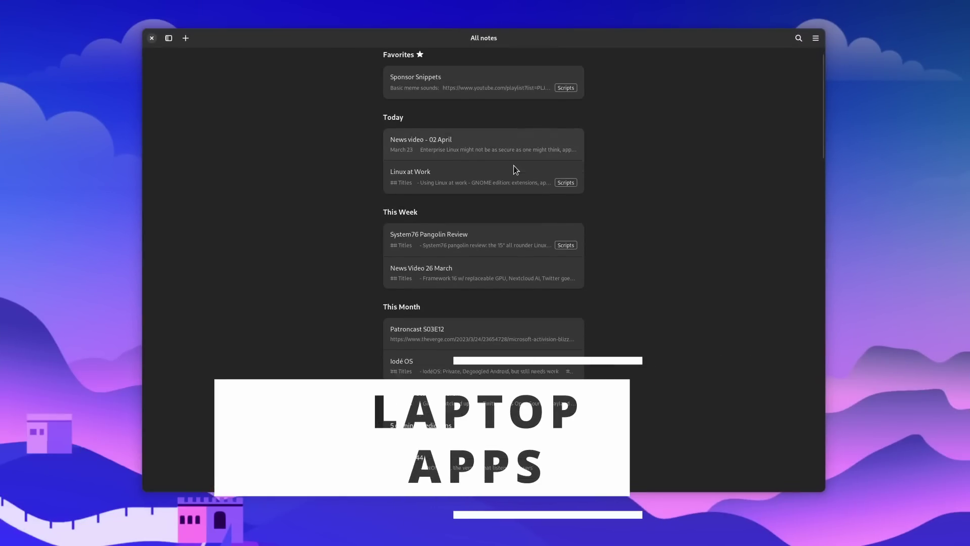
# Open the Patroncast S03E12 note and read it in rendered preview before returning to markdown.
pyautogui.scroll(-15, 513, 165)
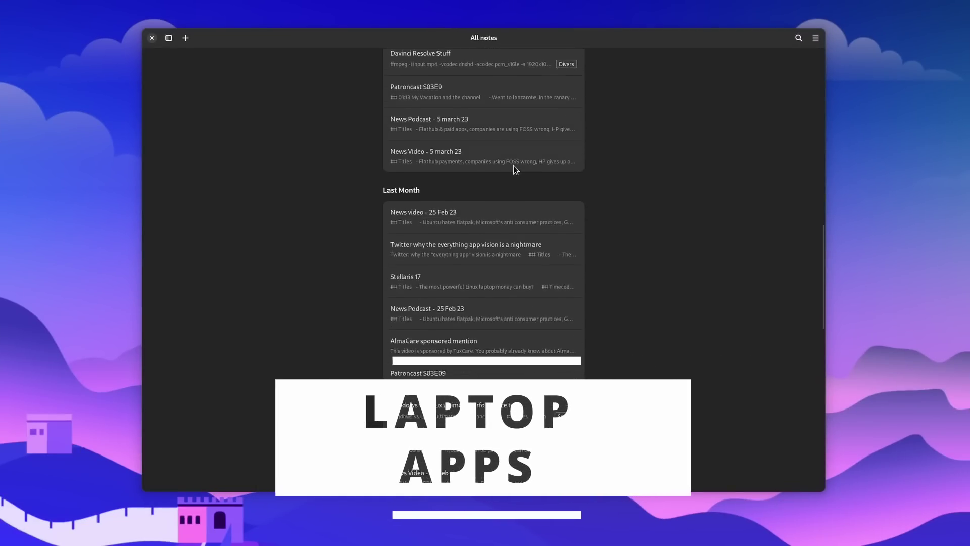
pyautogui.scroll(15, 514, 165)
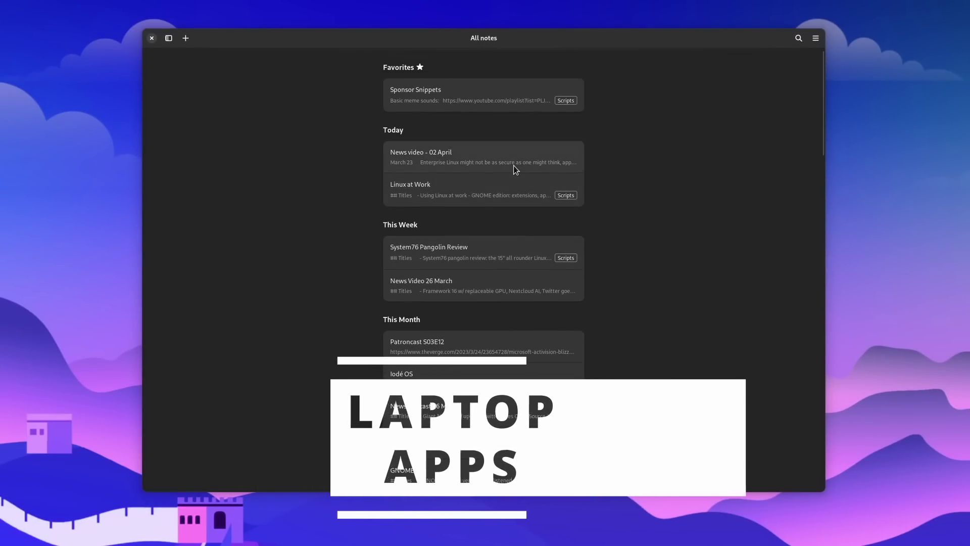
pyautogui.click(495, 347)
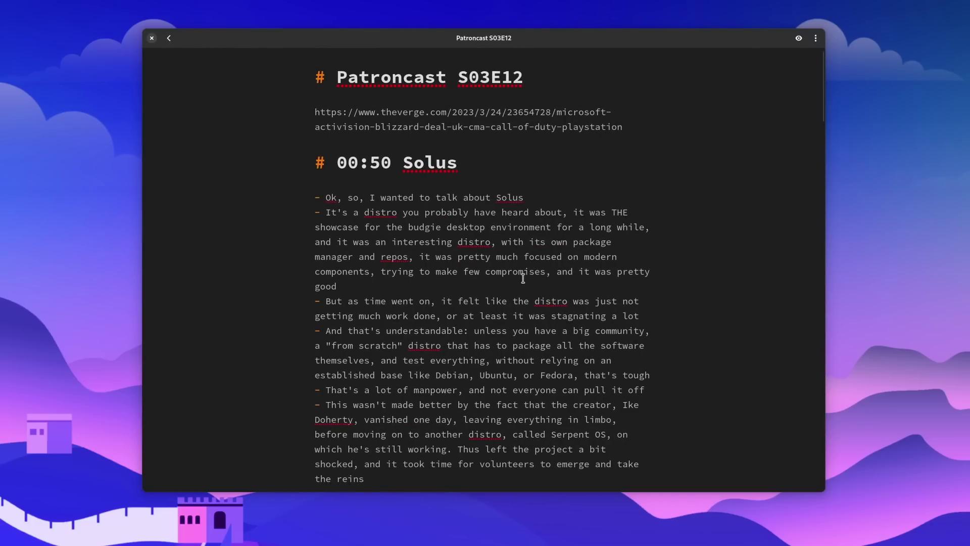
pyautogui.scroll(-20, 523, 279)
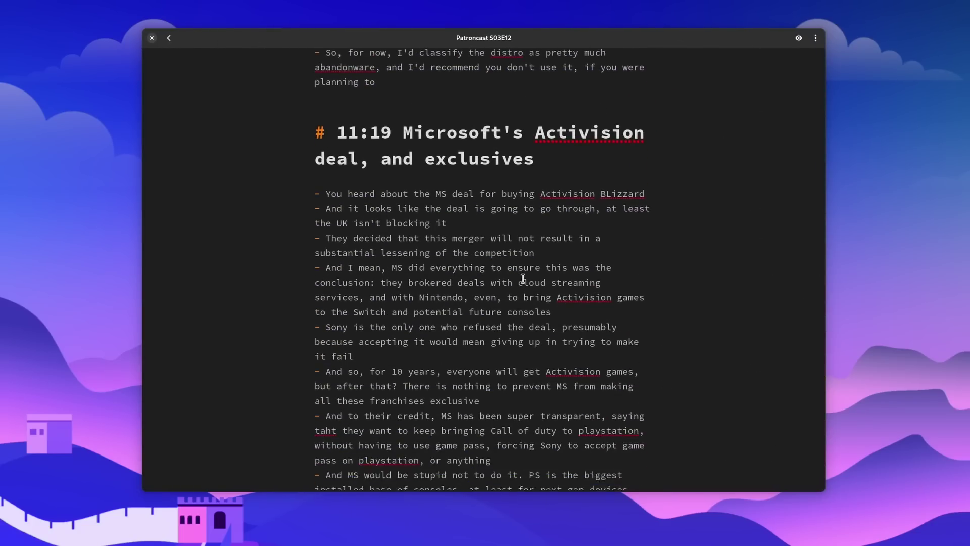
pyautogui.scroll(-1, 523, 279)
pyautogui.click(798, 39)
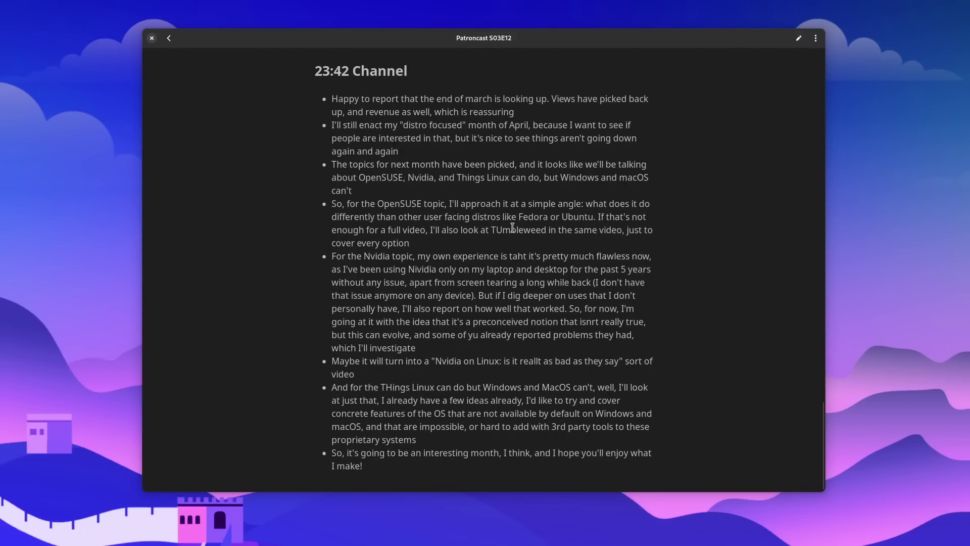
pyautogui.scroll(15, 512, 228)
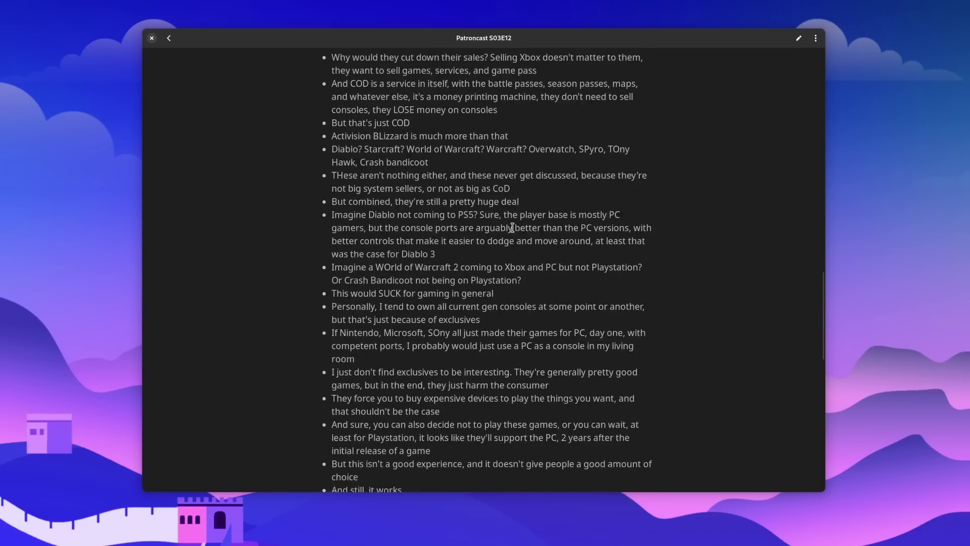
pyautogui.scroll(20, 512, 228)
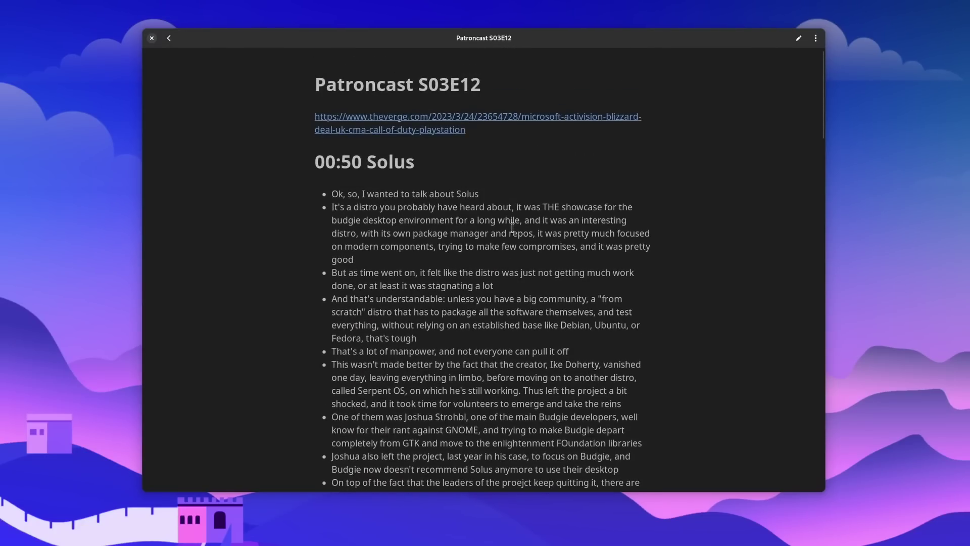
pyautogui.click(799, 39)
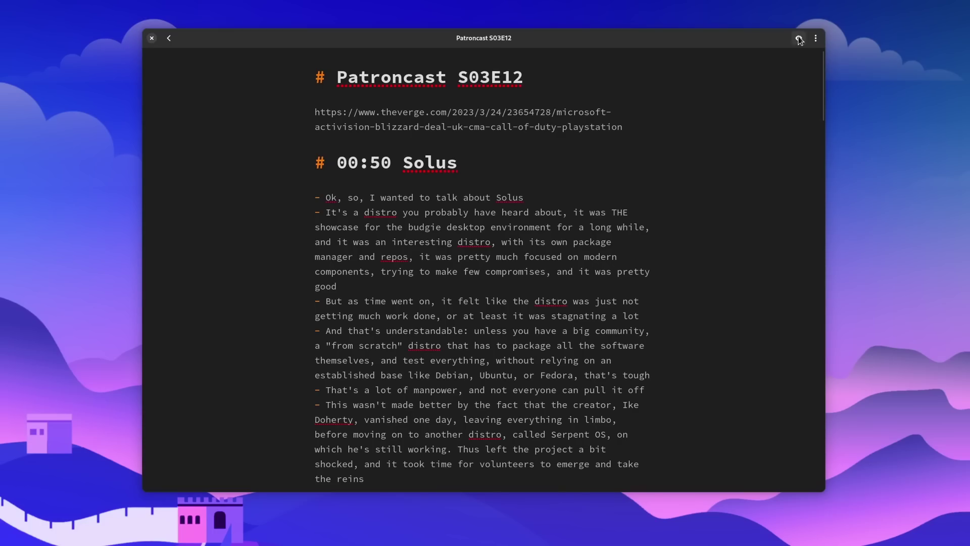
# Change the note's category to Patroncast and go back to All notes.
pyautogui.click(817, 38)
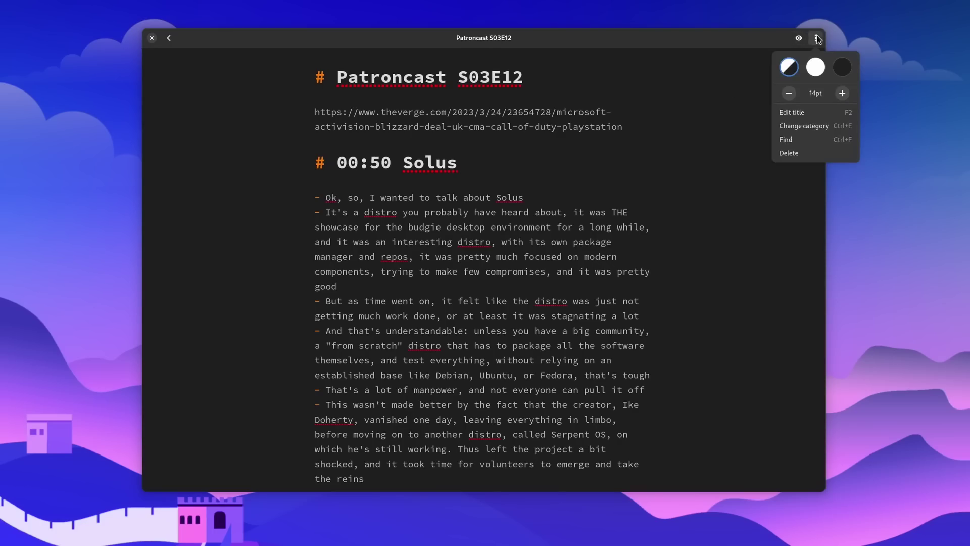
pyautogui.click(811, 127)
pyautogui.click(451, 134)
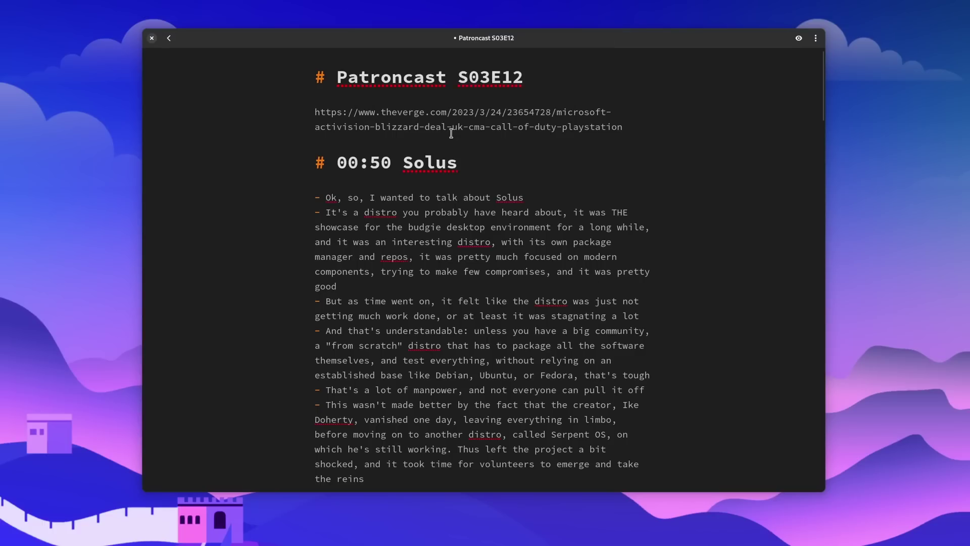
pyautogui.click(816, 40)
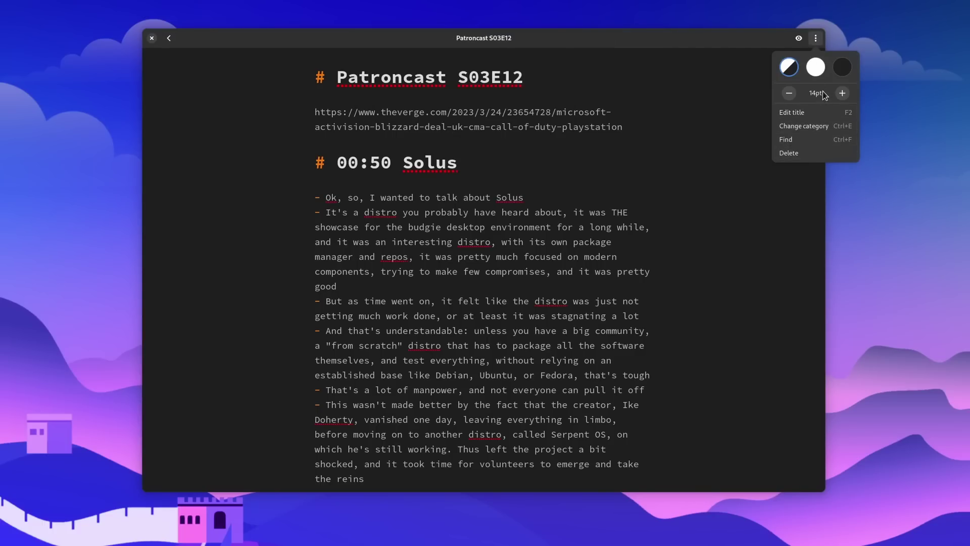
pyautogui.click(477, 76)
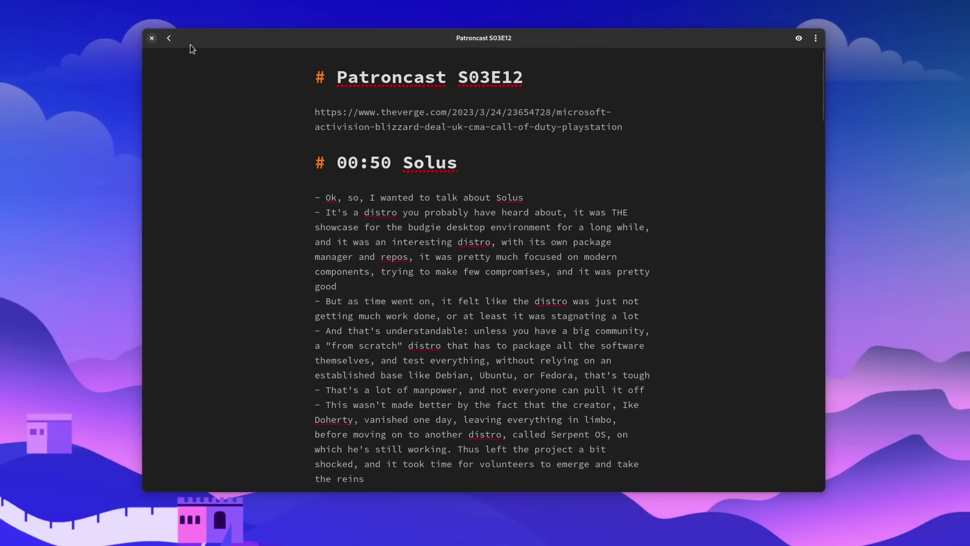
pyautogui.click(169, 40)
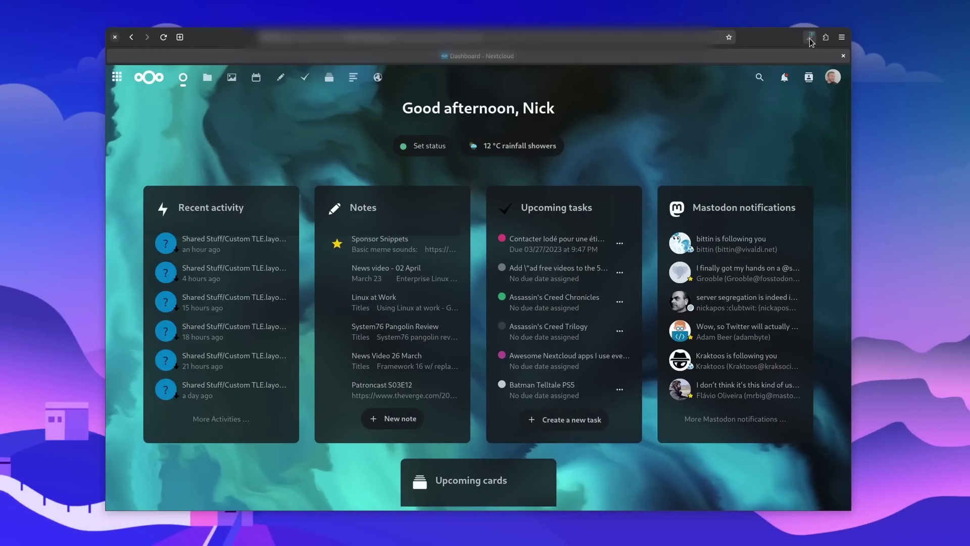
# Show the Nextcloud dashboard and dismiss the password-manager login popup.
pyautogui.click(810, 36)
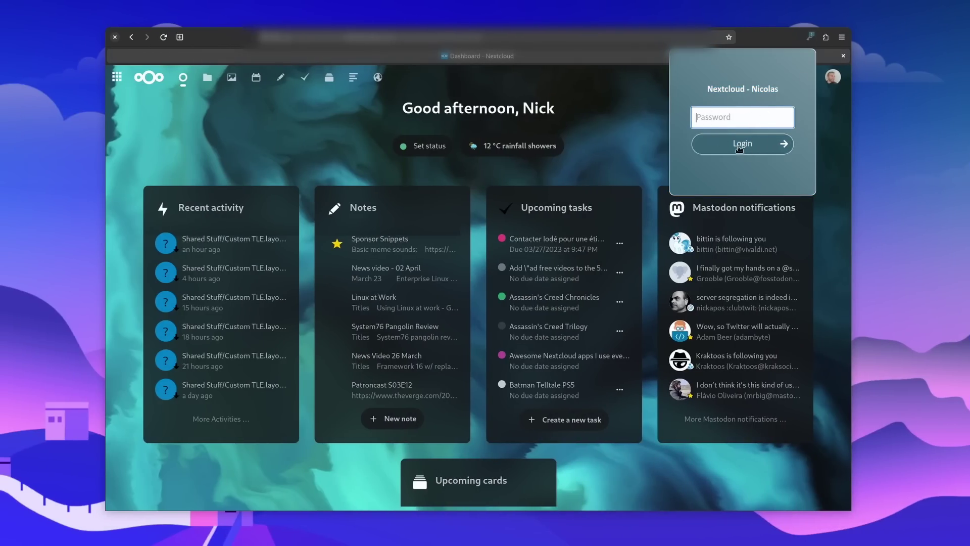
pyautogui.click(613, 122)
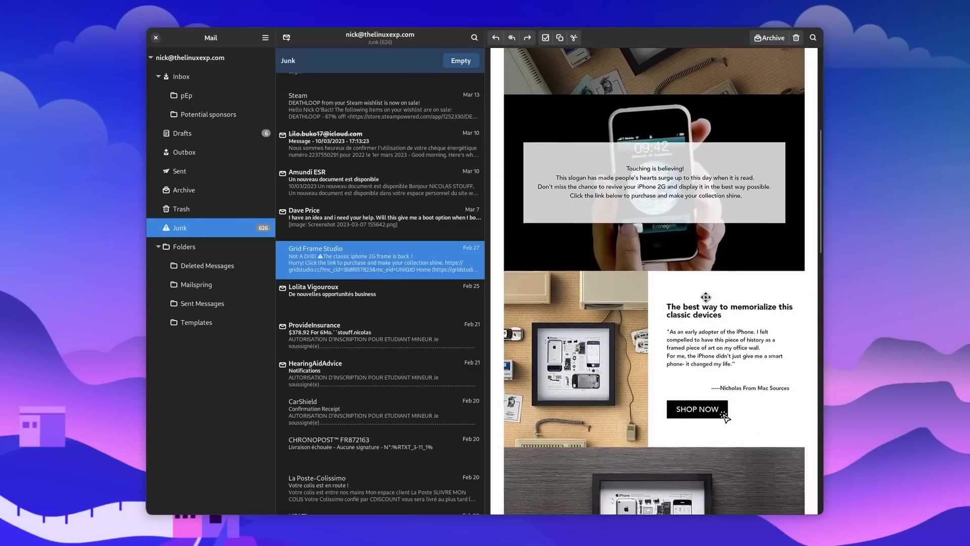
pyautogui.scroll(-15, 706, 297)
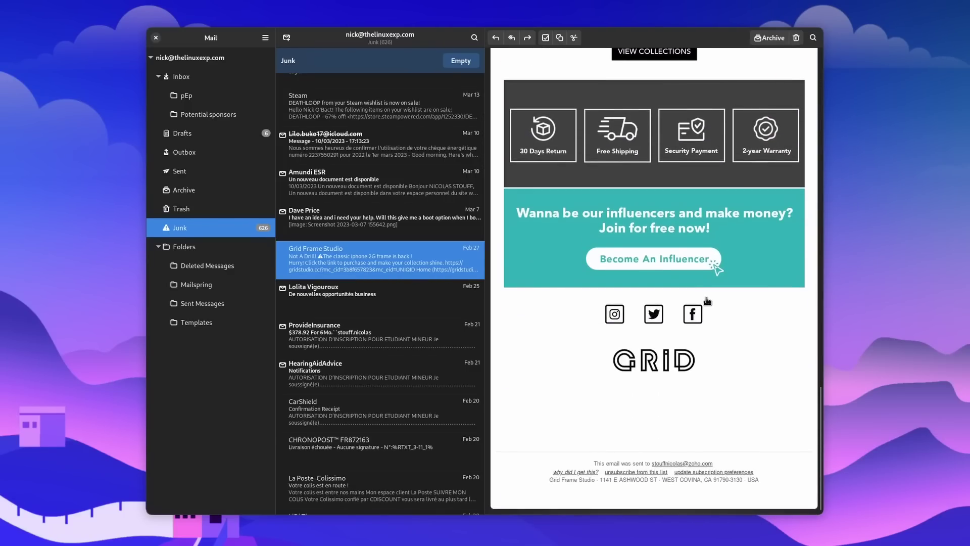
# Scroll the message list and collapse then re-expand the Inbox subfolders.
pyautogui.scroll(20, 707, 301)
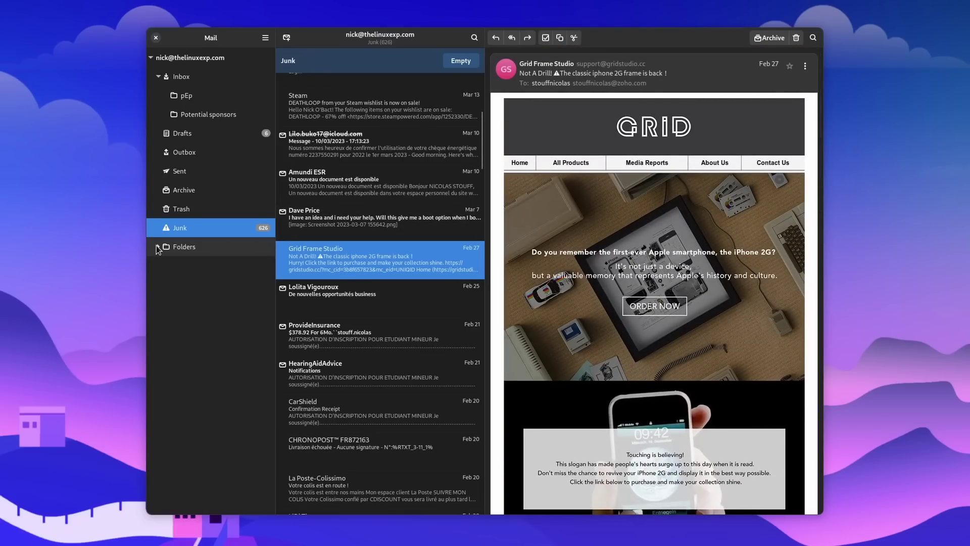
pyautogui.click(159, 77)
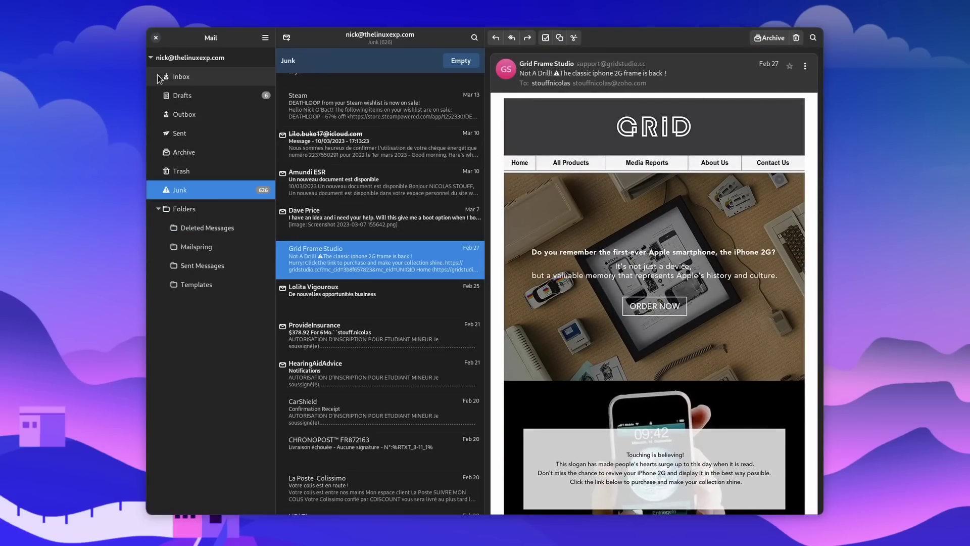
pyautogui.click(159, 77)
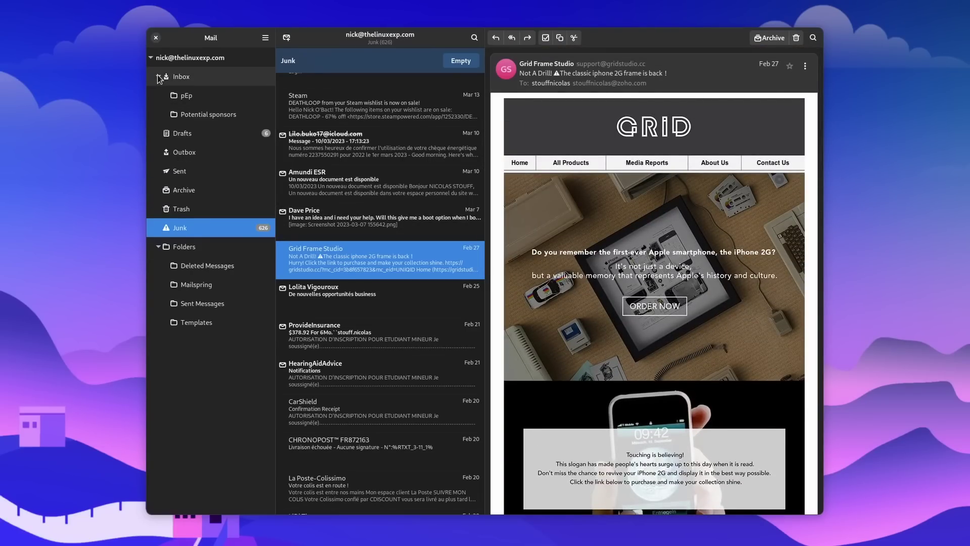
# Open Geary's Preferences, check the Plugins tab, then return to the Preferences tab.
pyautogui.click(265, 39)
pyautogui.click(266, 77)
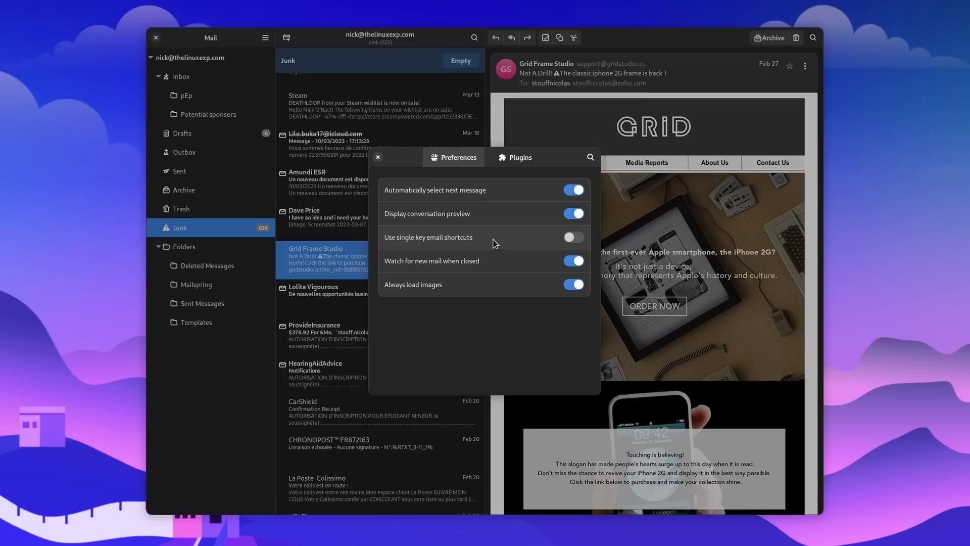
pyautogui.click(512, 157)
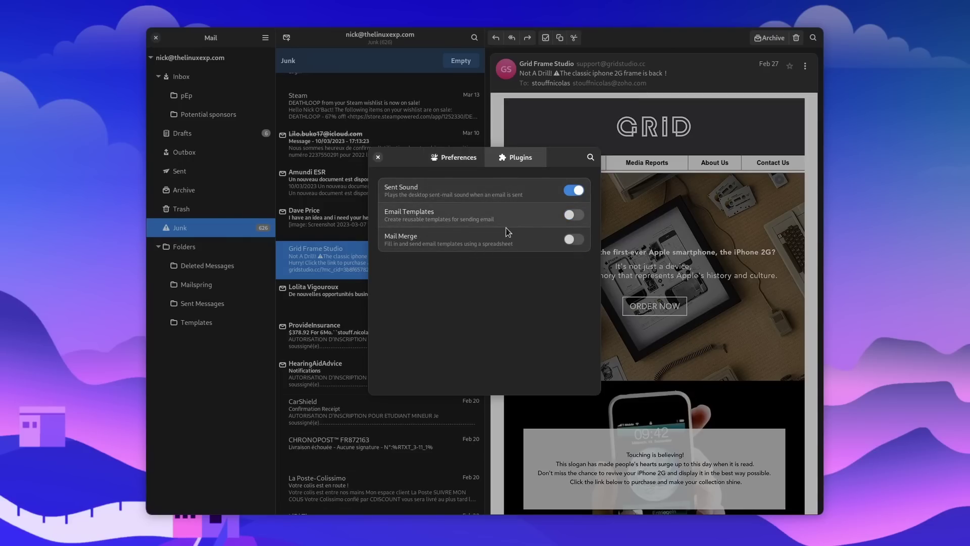
pyautogui.click(459, 160)
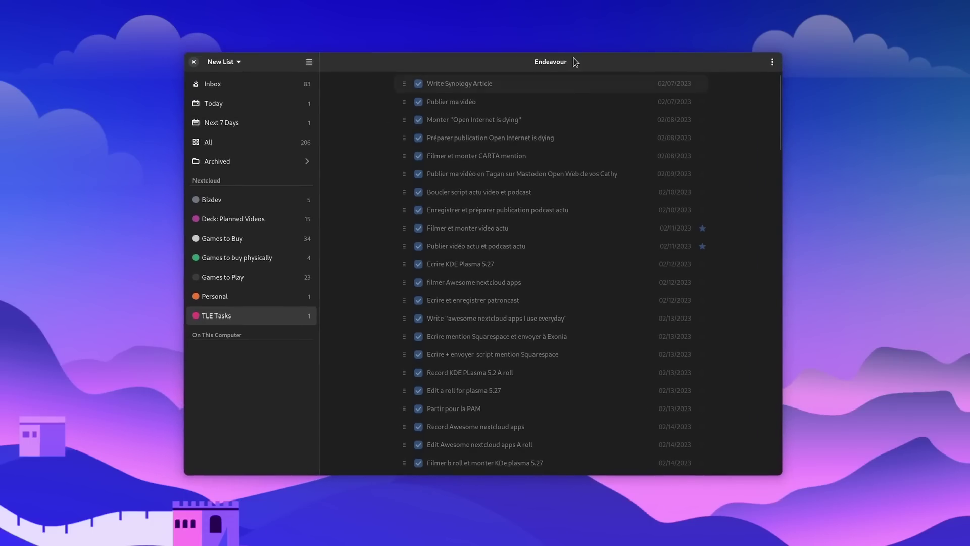
# Scroll through Endeavour's task lists and open the 'Games to buy physically' list.
pyautogui.scroll(-3, 585, 162)
pyautogui.scroll(-6, 586, 167)
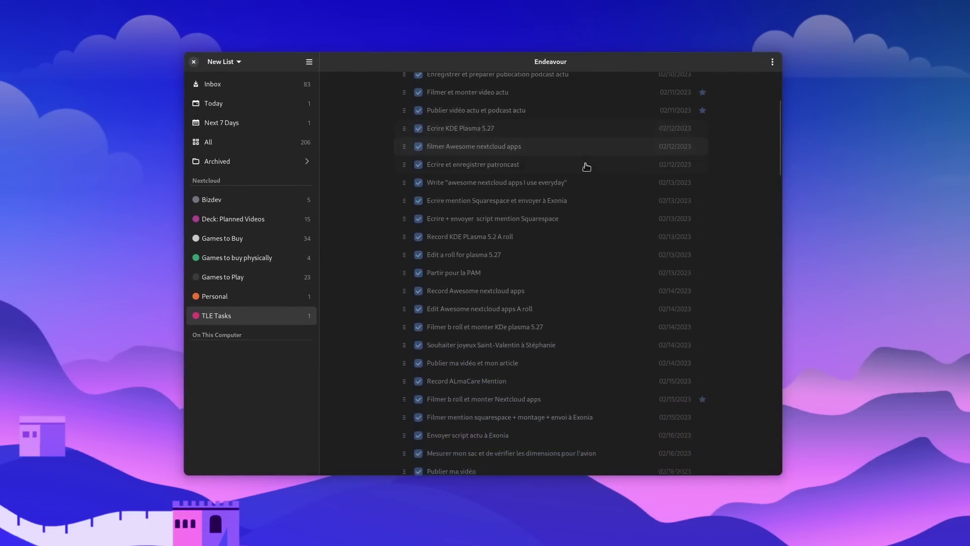
pyautogui.scroll(-10, 586, 167)
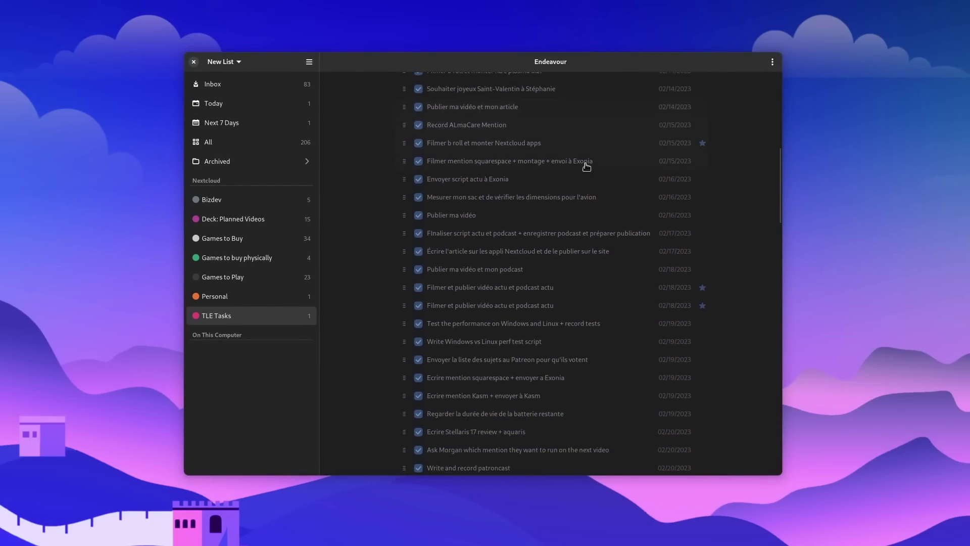
pyautogui.scroll(-8, 586, 167)
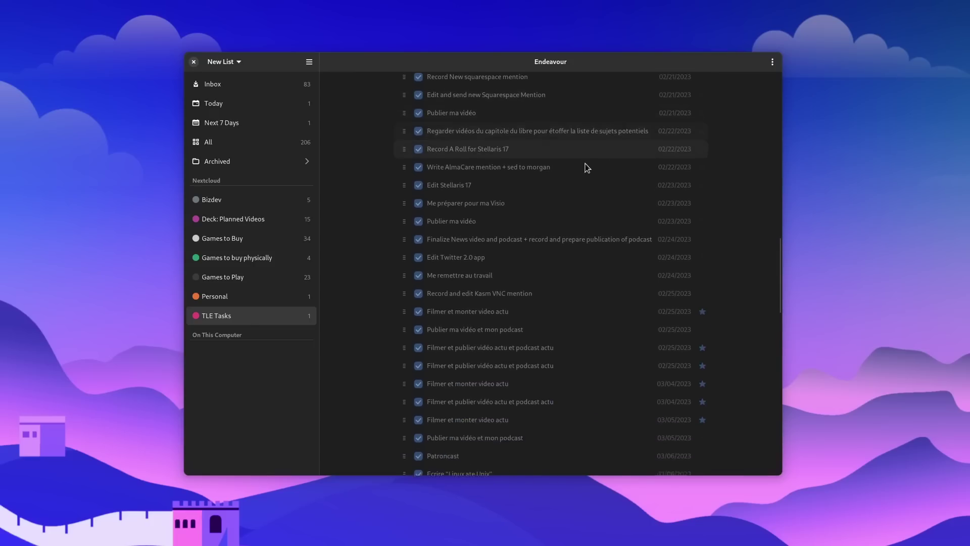
pyautogui.scroll(-6, 586, 166)
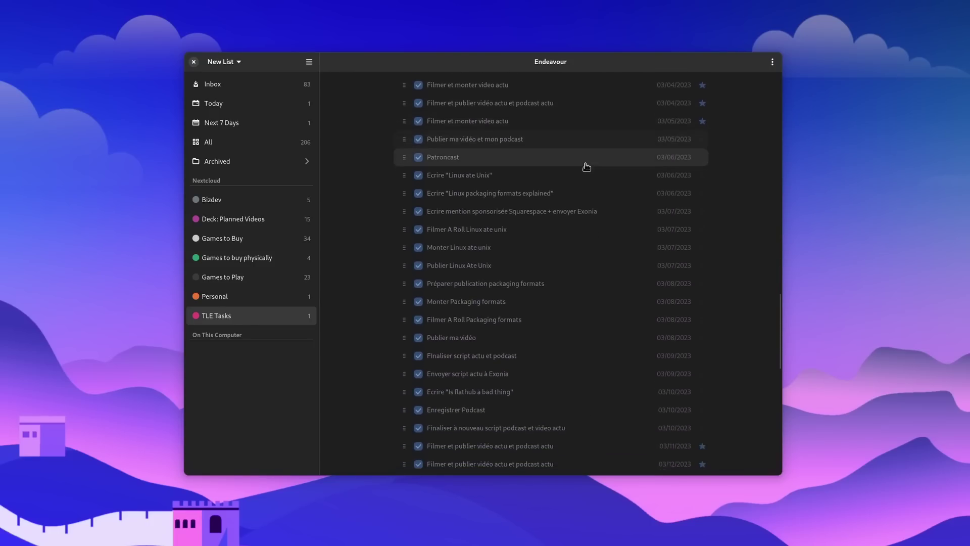
pyautogui.scroll(-6, 586, 167)
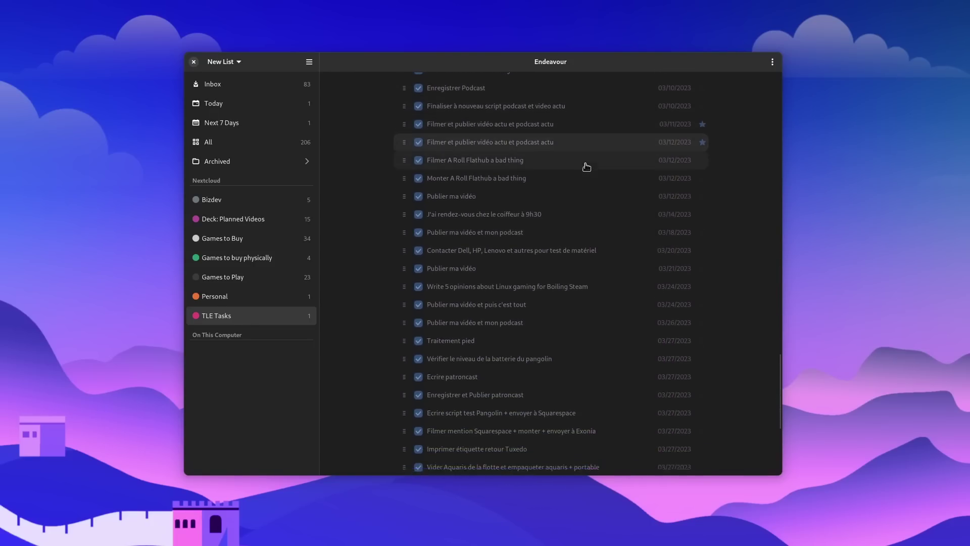
pyautogui.scroll(15, 586, 167)
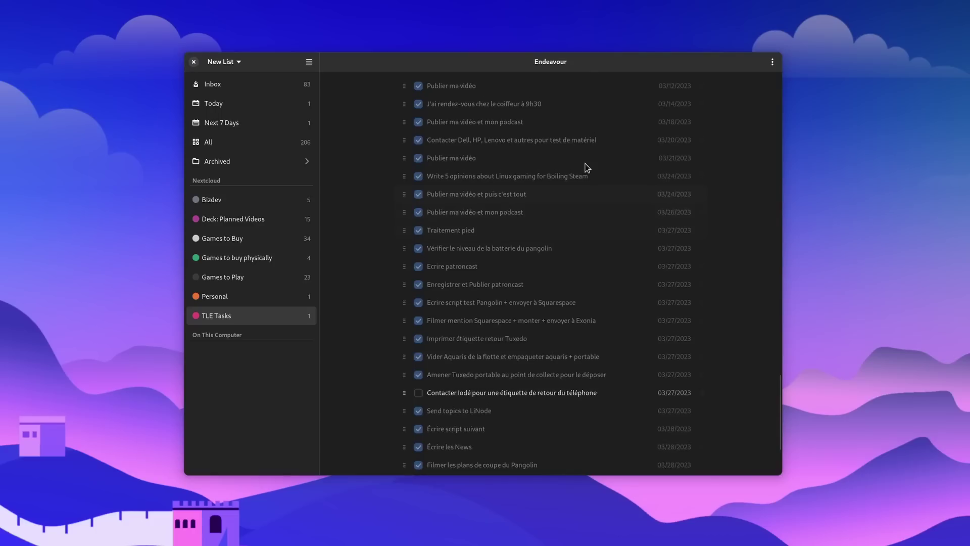
pyautogui.scroll(10, 586, 167)
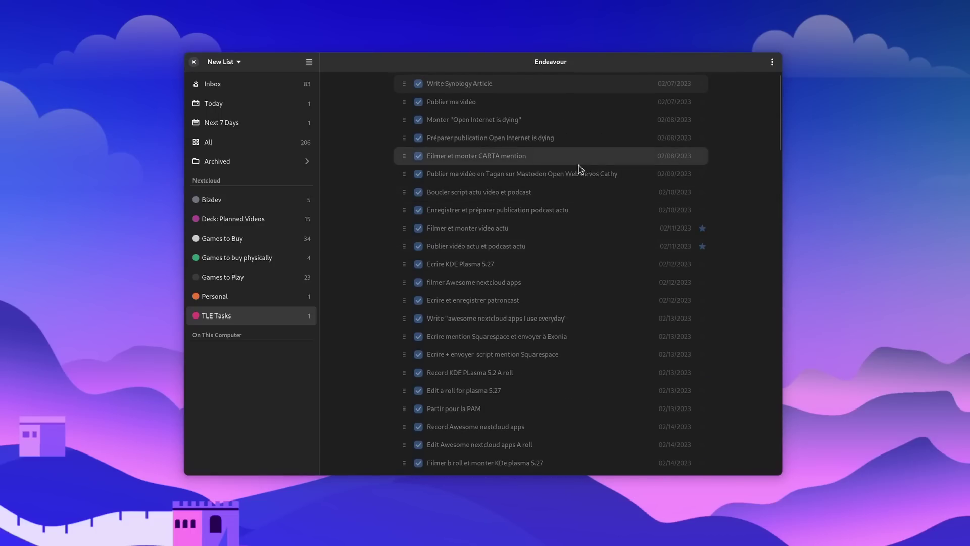
pyautogui.click(270, 260)
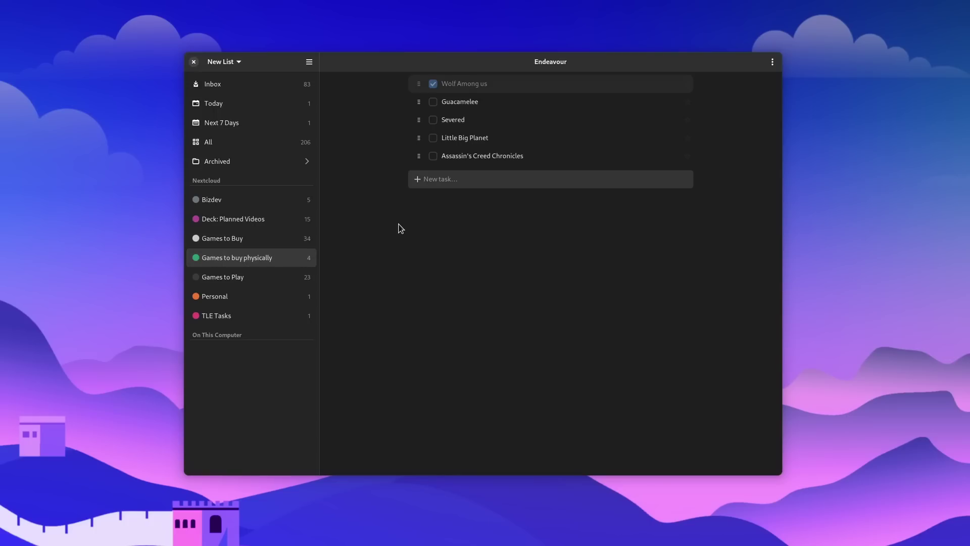
# In the Games to Buy list, mark 'Last of Us 2' as done.
pyautogui.click(250, 241)
pyautogui.scroll(-5, 493, 225)
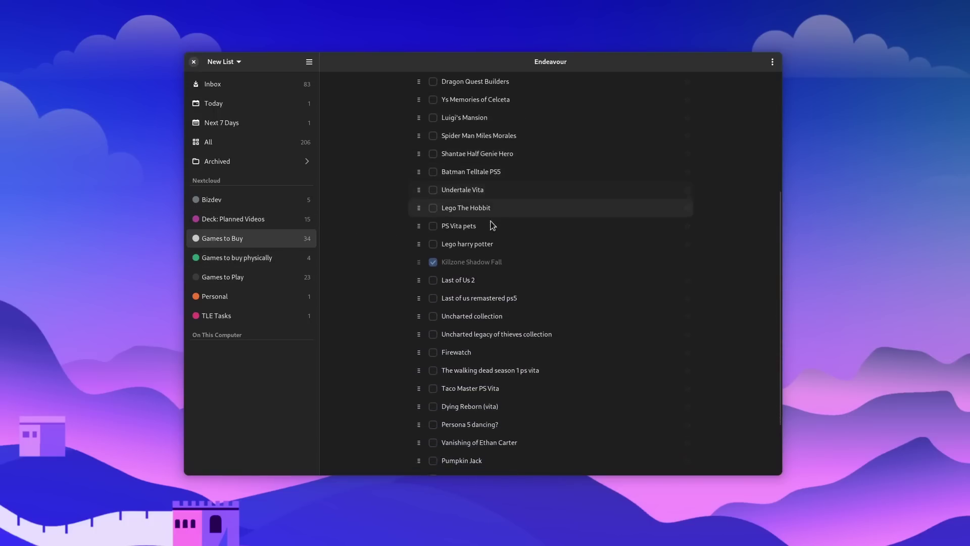
pyautogui.scroll(-3, 493, 225)
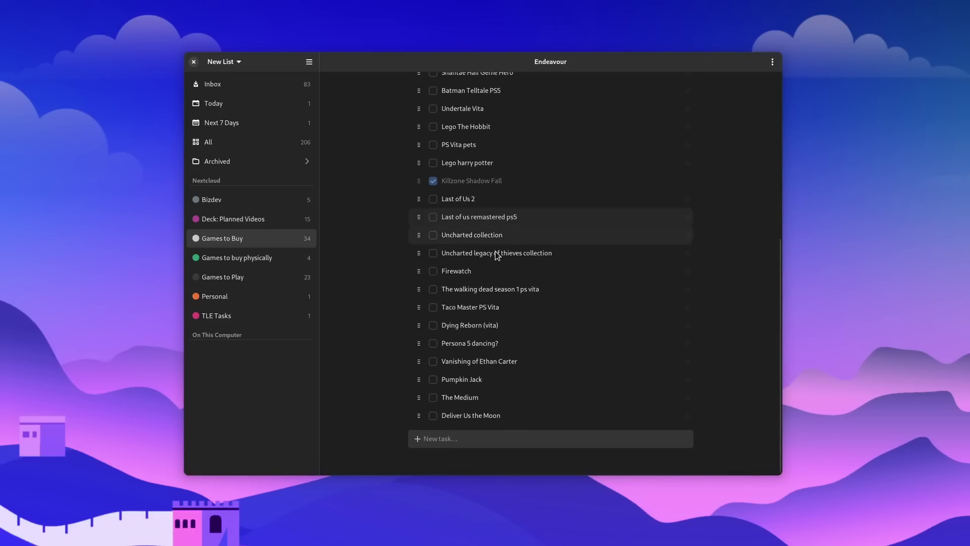
pyautogui.click(433, 198)
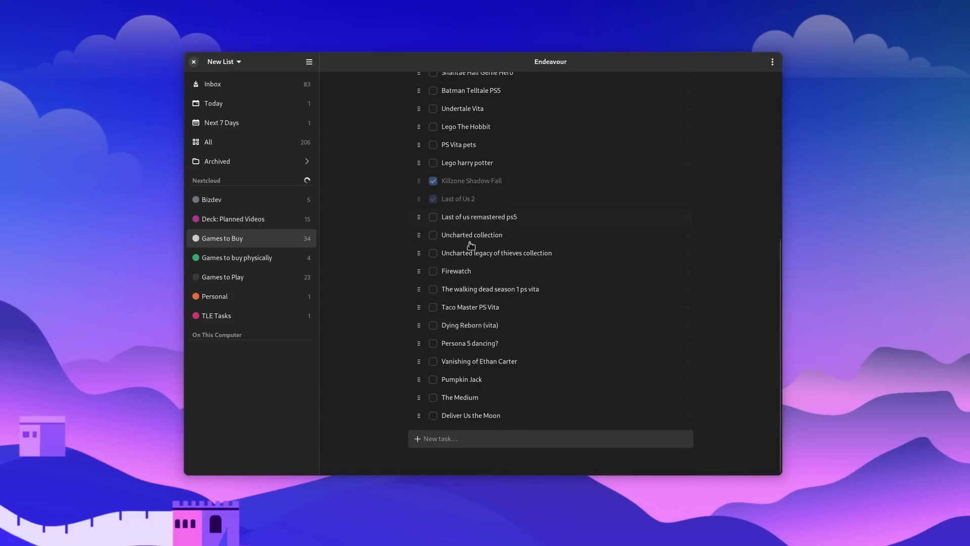
pyautogui.scroll(10, 479, 272)
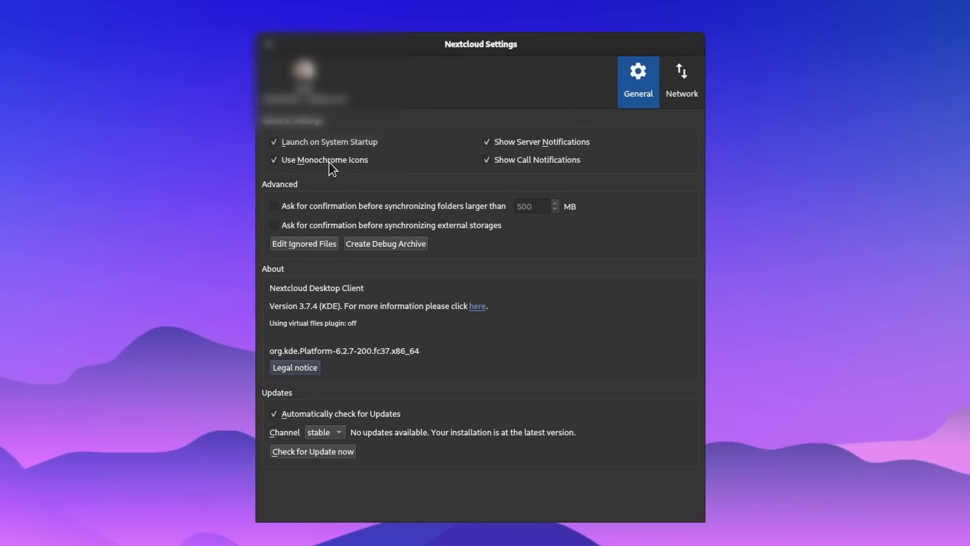
# Expand and collapse the Documents and InstantUpload synced folders, then view Synology Drive's Logs.
pyautogui.click(311, 83)
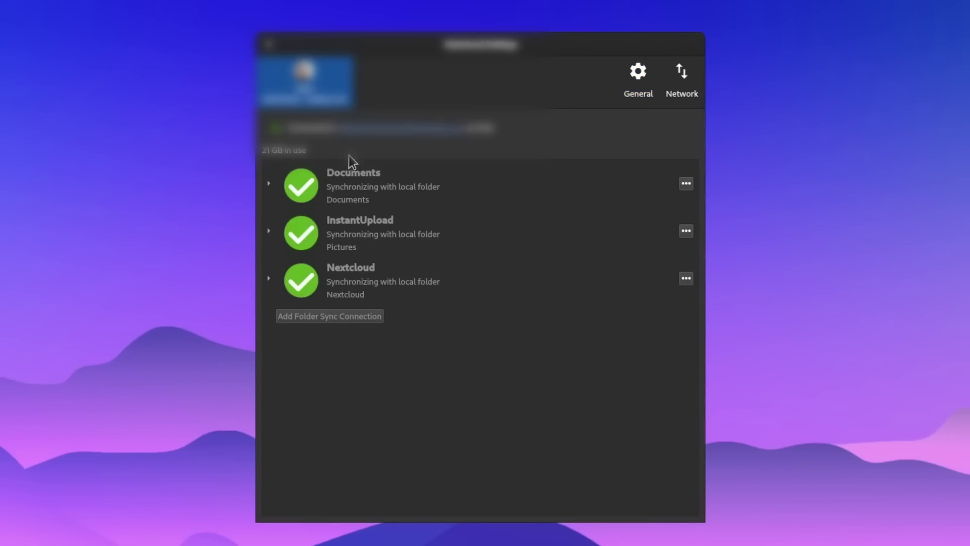
pyautogui.click(269, 184)
pyautogui.click(269, 183)
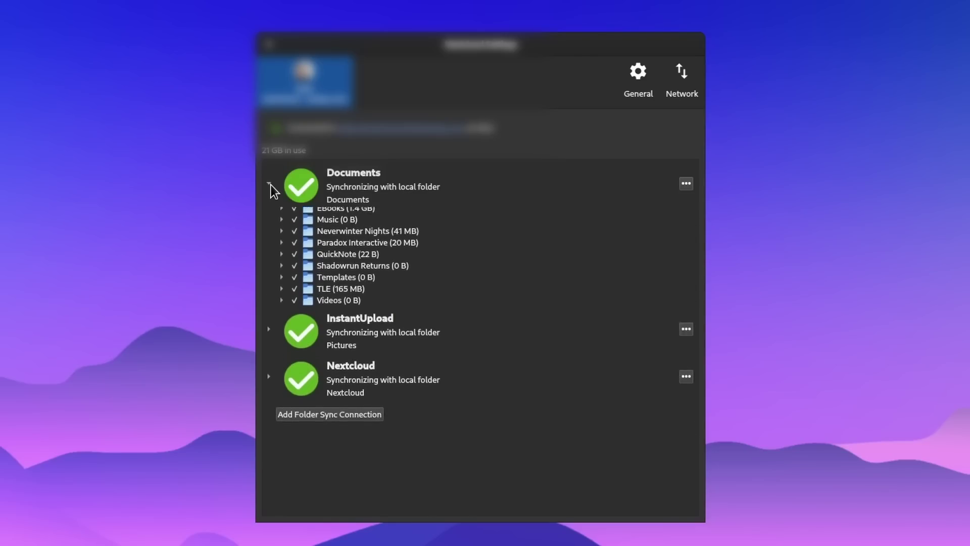
pyautogui.click(271, 231)
pyautogui.click(270, 232)
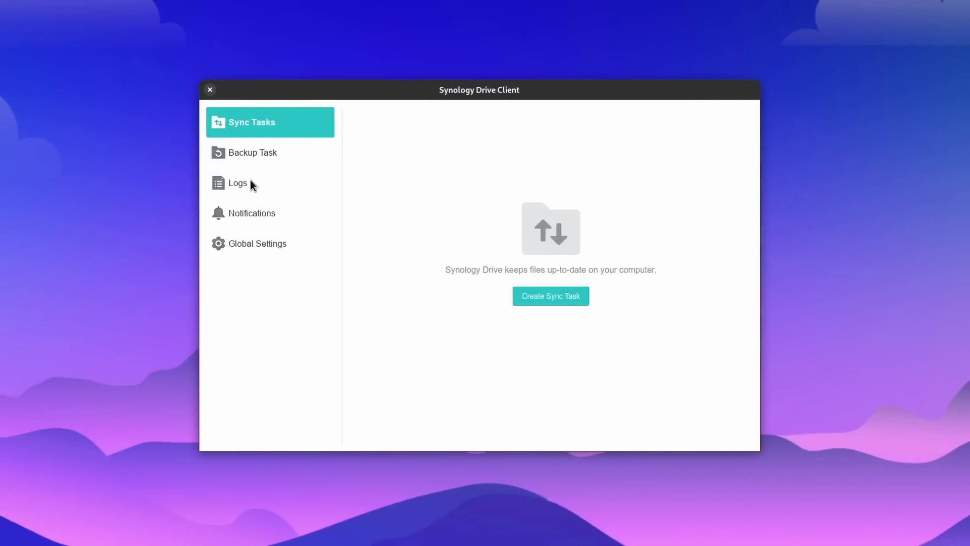
pyautogui.click(250, 182)
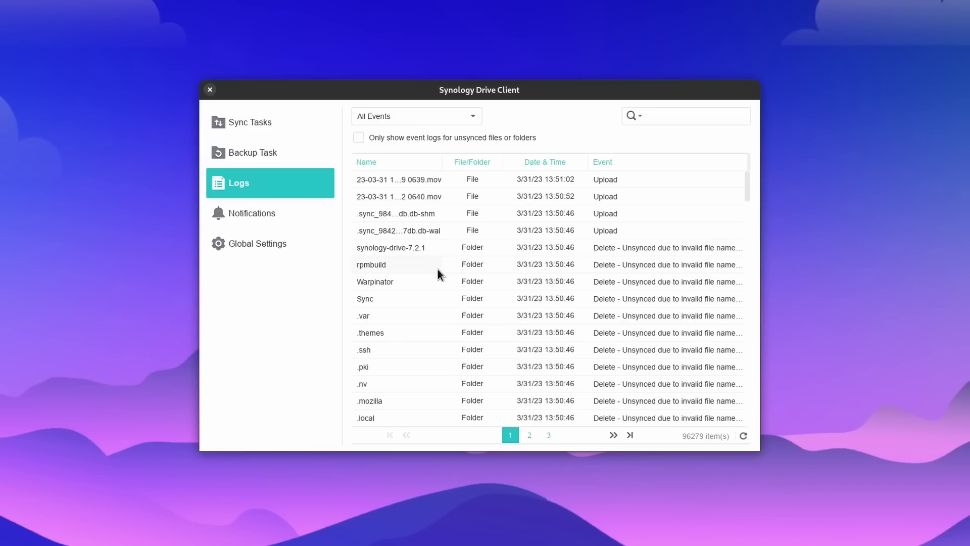
# Scroll the event logs, check Notifications, then the Global Settings Notifications and Display tabs.
pyautogui.scroll(-10, 439, 272)
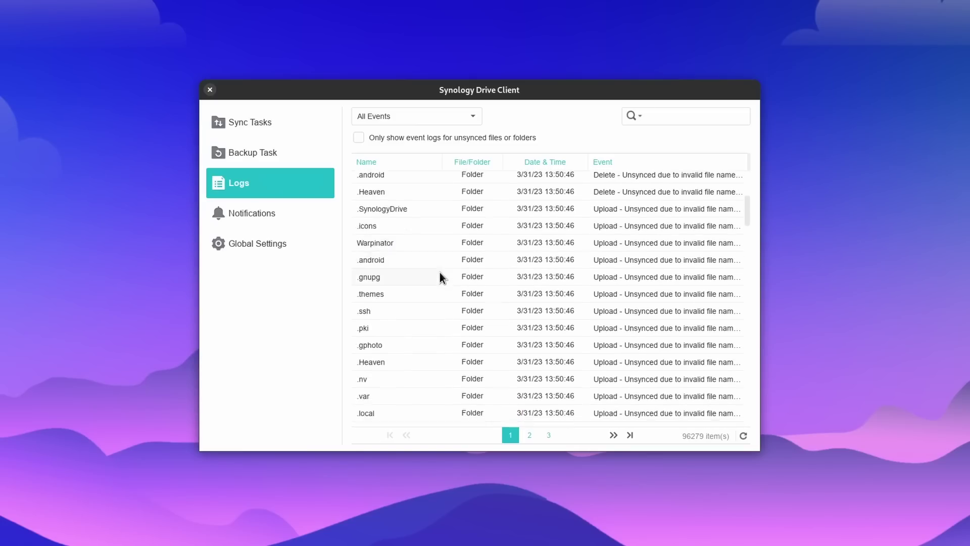
pyautogui.scroll(-10, 440, 272)
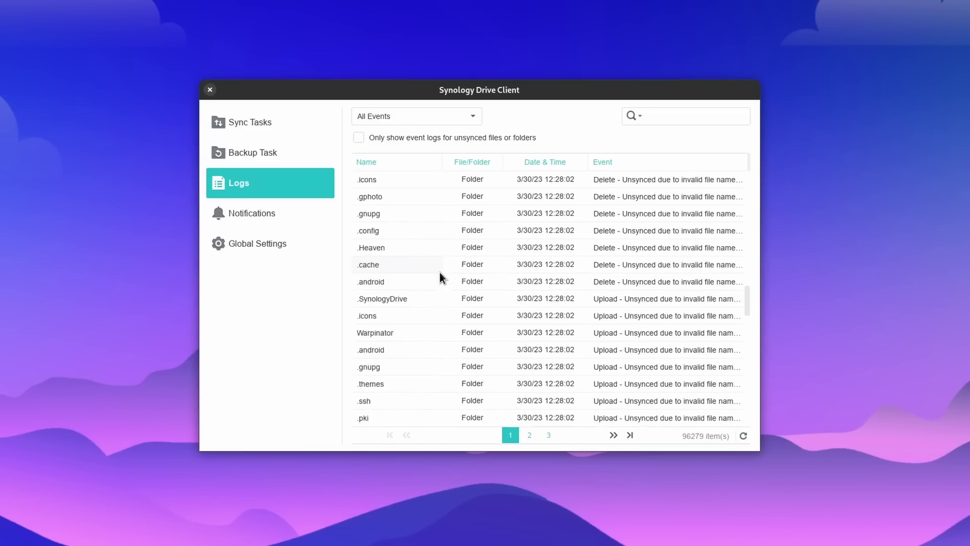
pyautogui.click(280, 222)
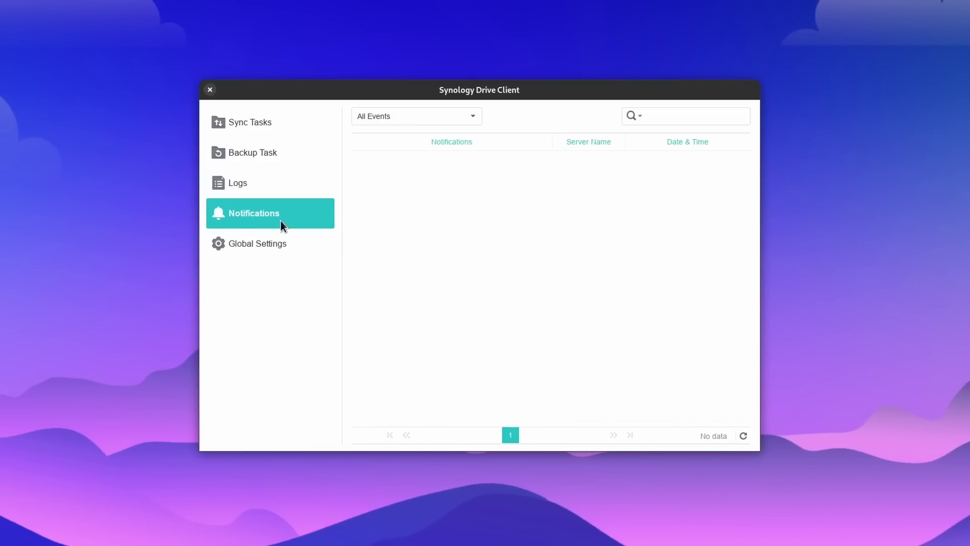
pyautogui.click(282, 246)
pyautogui.click(423, 115)
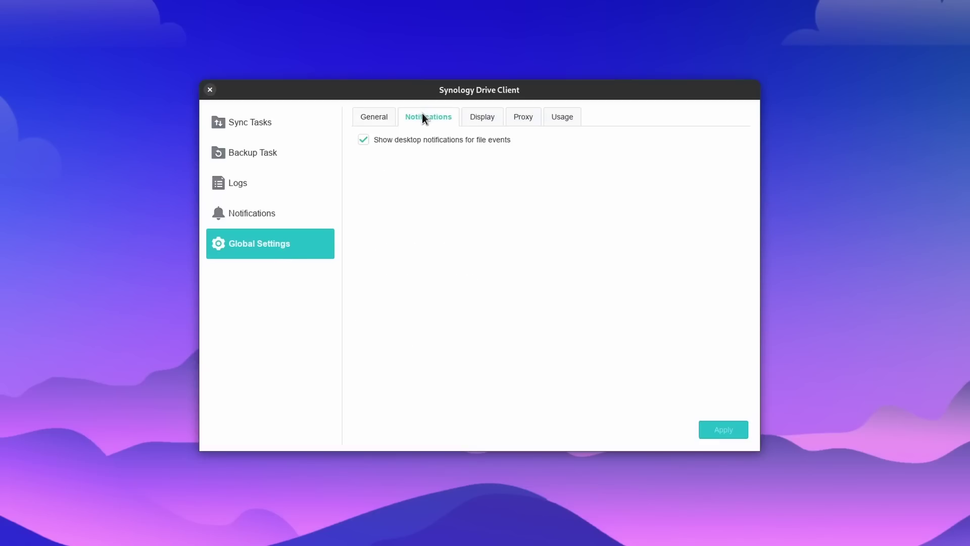
pyautogui.click(470, 122)
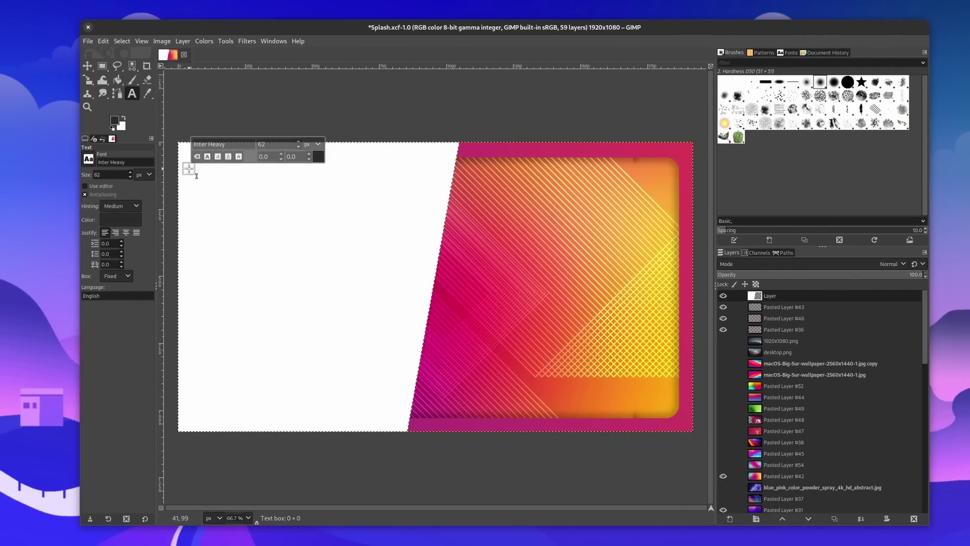
# Add a 141 px text box reading 'I SOMEHOW SECRETELY USE WINDOWS' on the white area.
pyautogui.moveTo(190, 169); pyautogui.dragTo(449, 417)
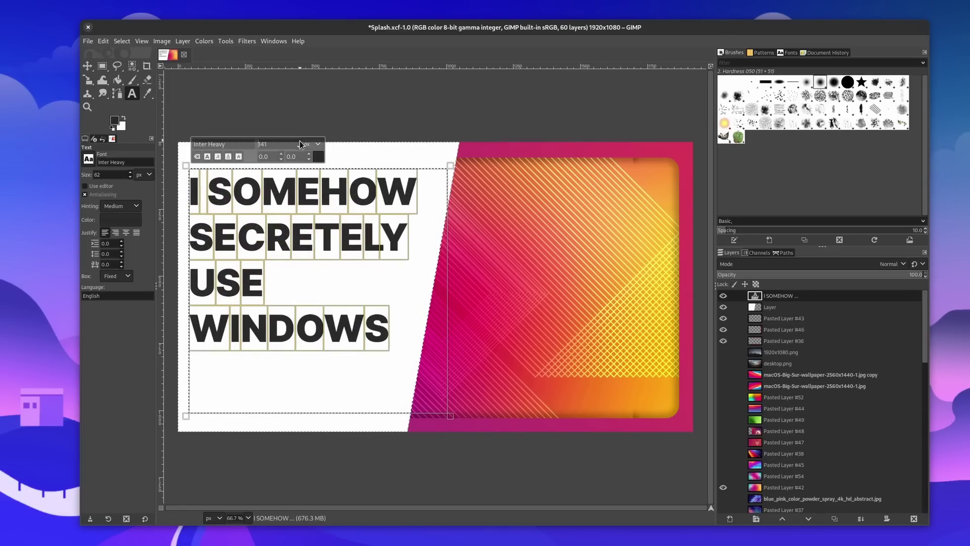
pyautogui.press('Escape')
# Switch GIMP to the Move tool, then scroll through Rewrite.docx in ONLYOFFICE.
pyautogui.press('m')
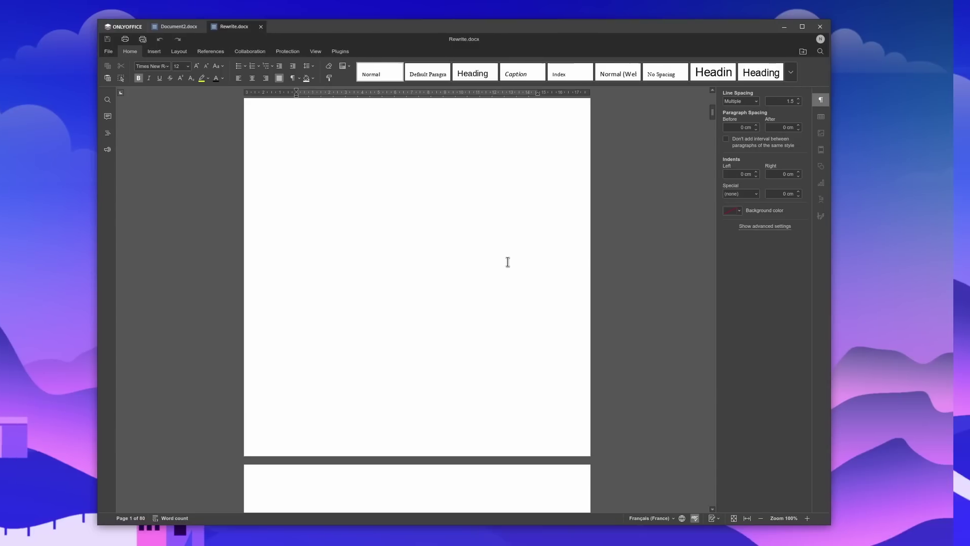
pyautogui.scroll(-15, 523, 262)
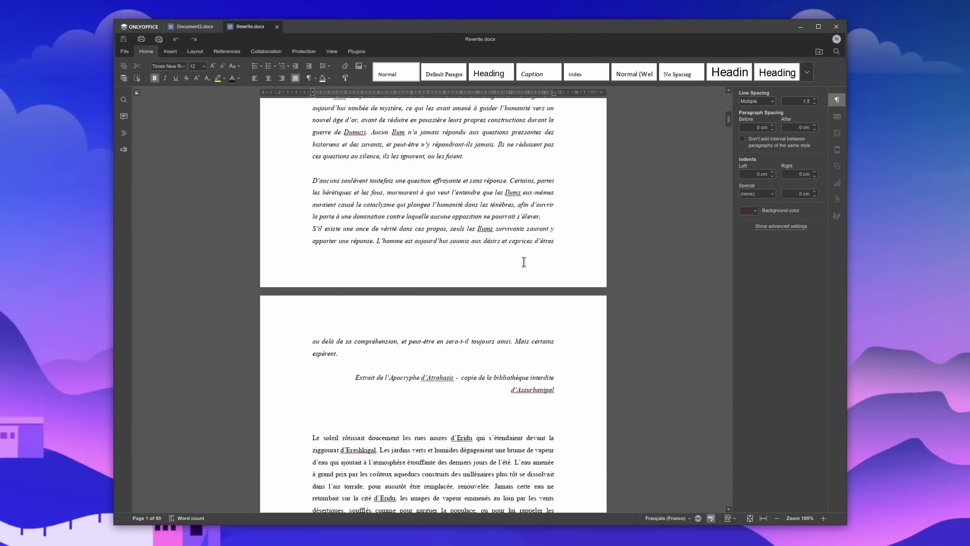
pyautogui.scroll(-8, 523, 262)
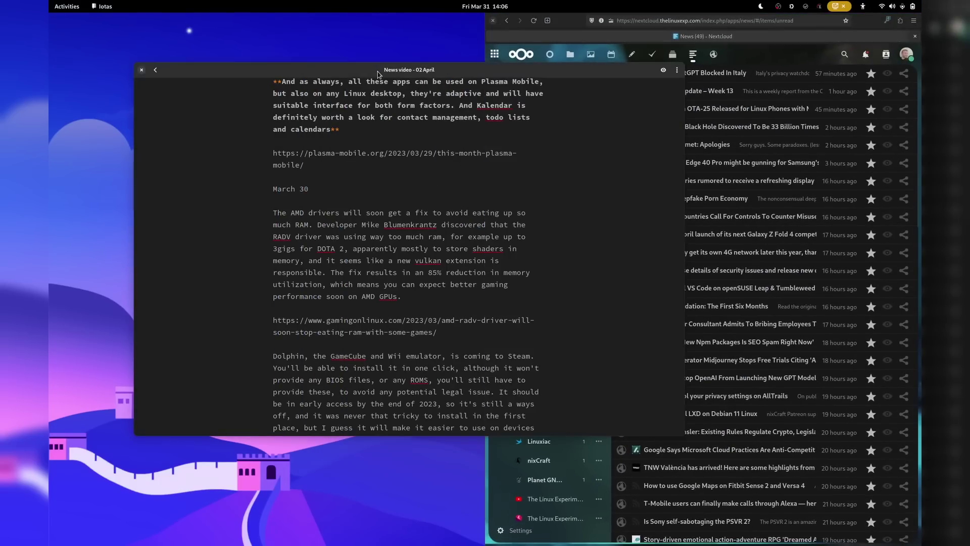
# Snap the News video note left and drag the divider so the news feed is wider.
pyautogui.press('super+Left')
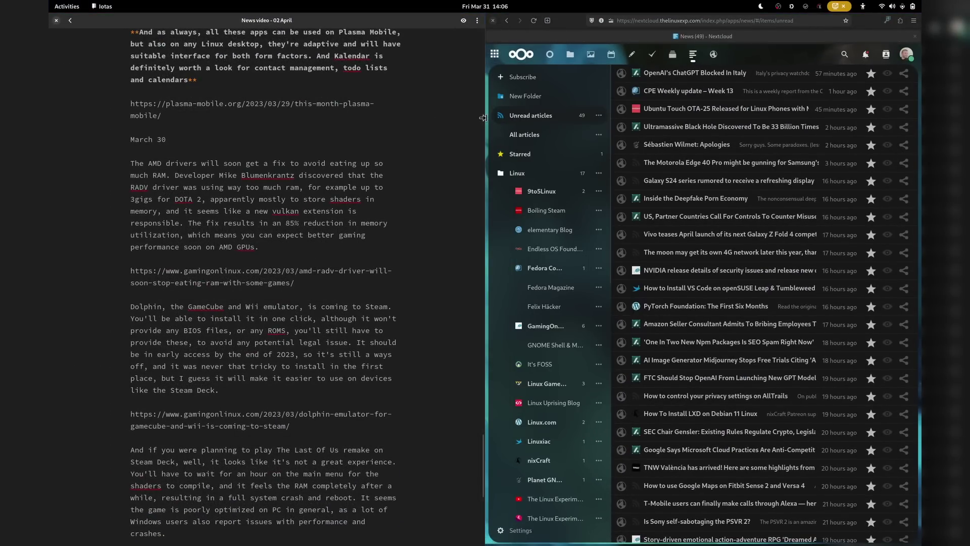
pyautogui.moveTo(483, 118); pyautogui.dragTo(385, 122)
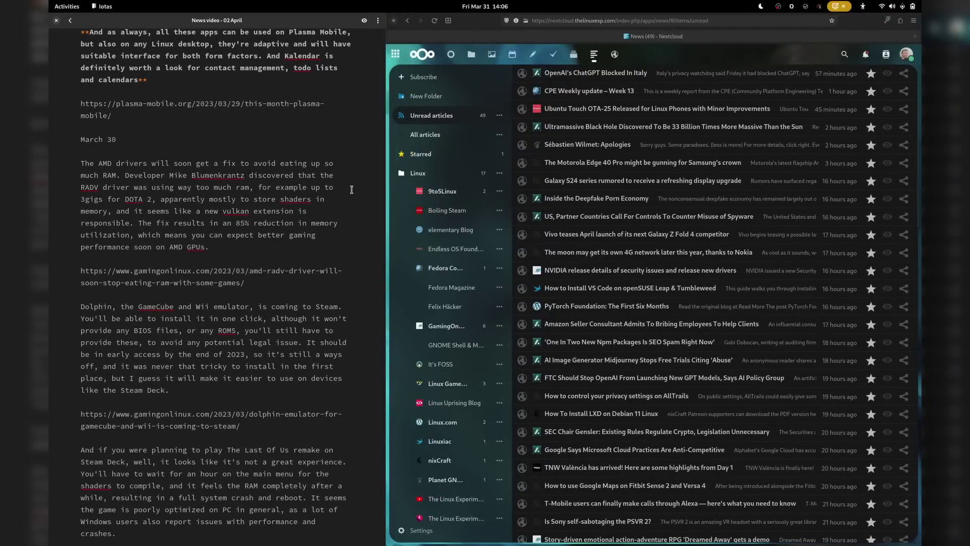
pyautogui.scroll(-20, 351, 189)
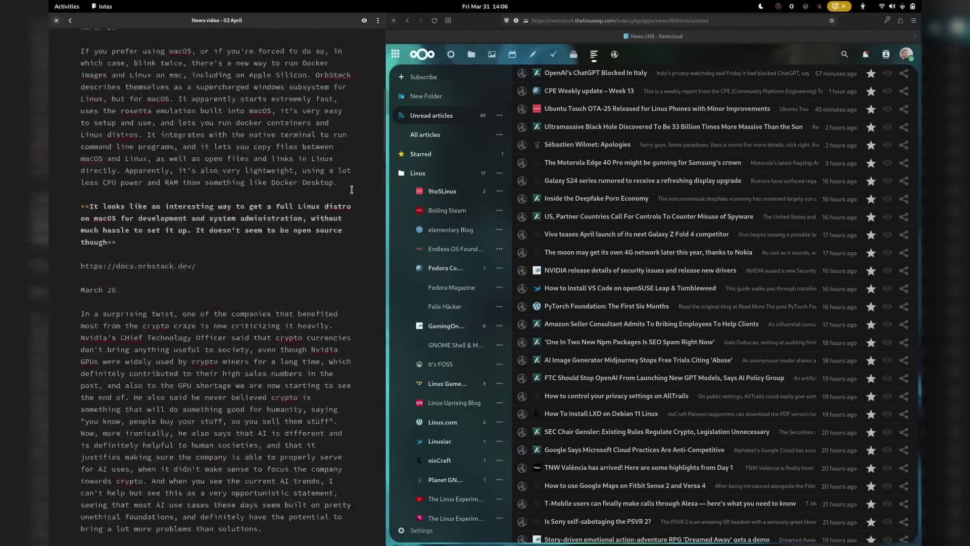
pyautogui.scroll(10, 351, 189)
pyautogui.scroll(-8, 613, 251)
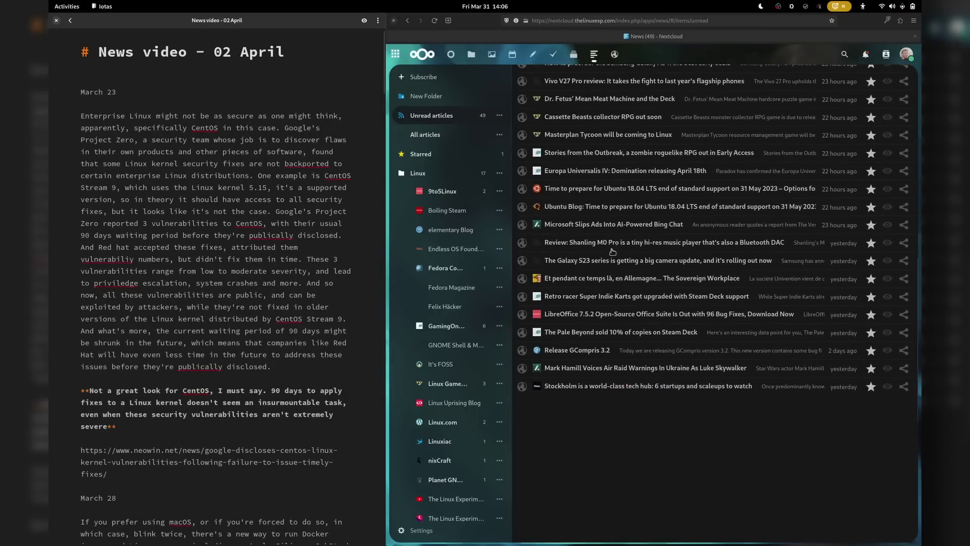
pyautogui.scroll(5, 612, 251)
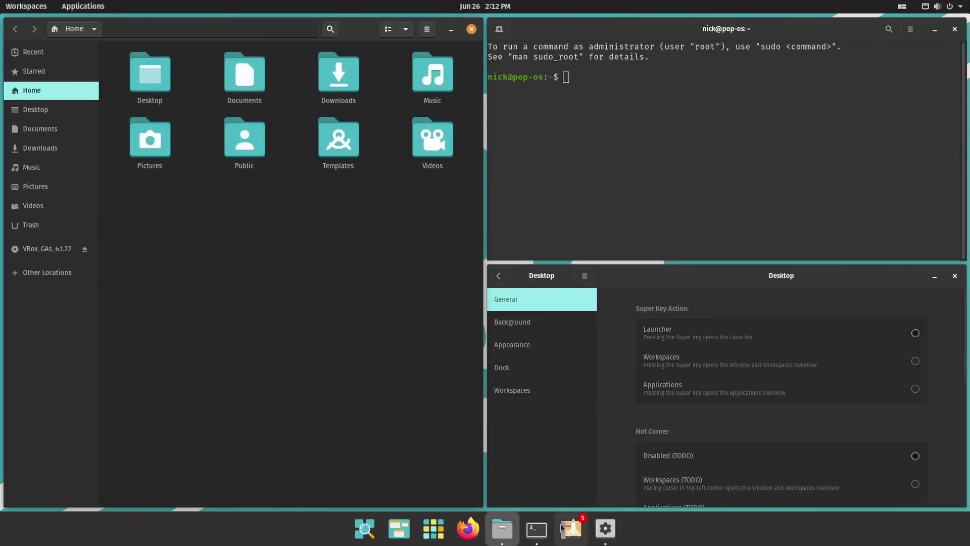
# Launch the Pop!_Shop and a second terminal window, letting both auto-tile beside Files.
pyautogui.click(570, 528)
pyautogui.click(326, 226)
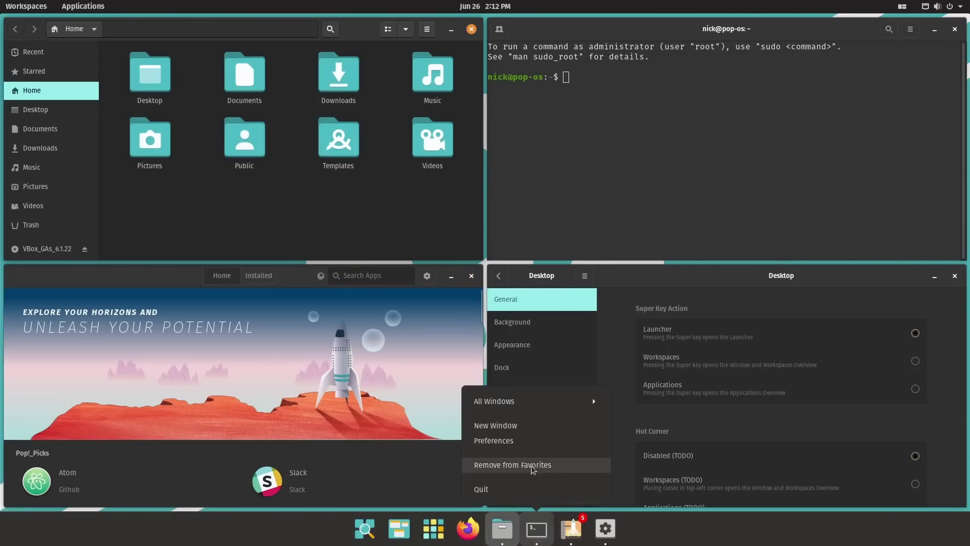
pyautogui.click(516, 424)
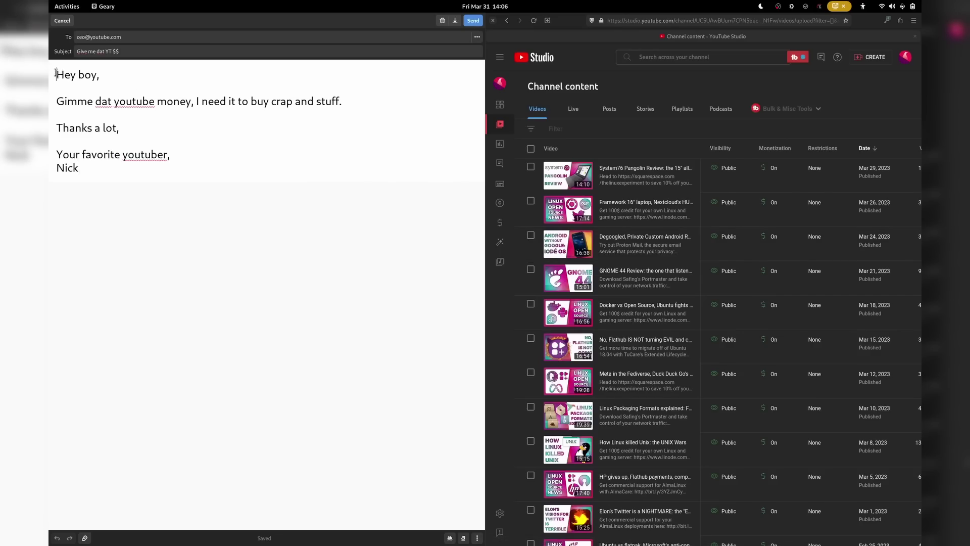
# Select and deselect the Geary draft body, scroll YouTube Studio's video list, then open the overview.
pyautogui.moveTo(56, 73); pyautogui.dragTo(190, 164)
pyautogui.click(189, 169)
pyautogui.scroll(-10, 630, 236)
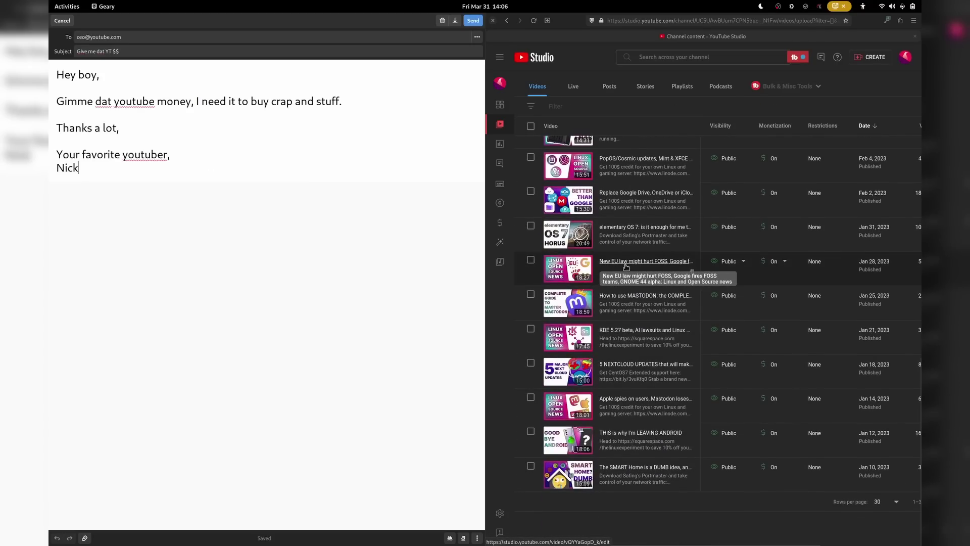
pyautogui.scroll(10, 626, 267)
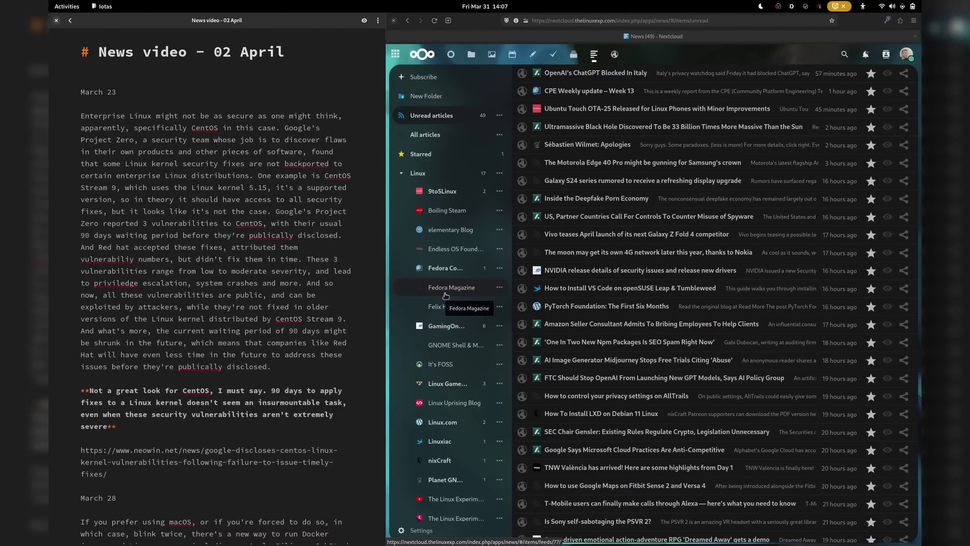
pyautogui.press('super')
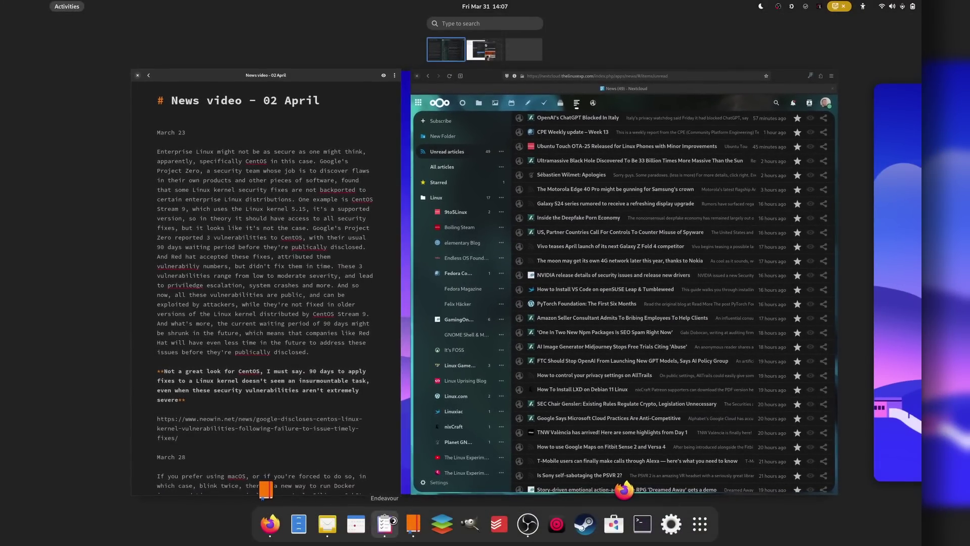
# Drag the Endeavour window onto a new empty workspace in the overview.
pyautogui.press('super')
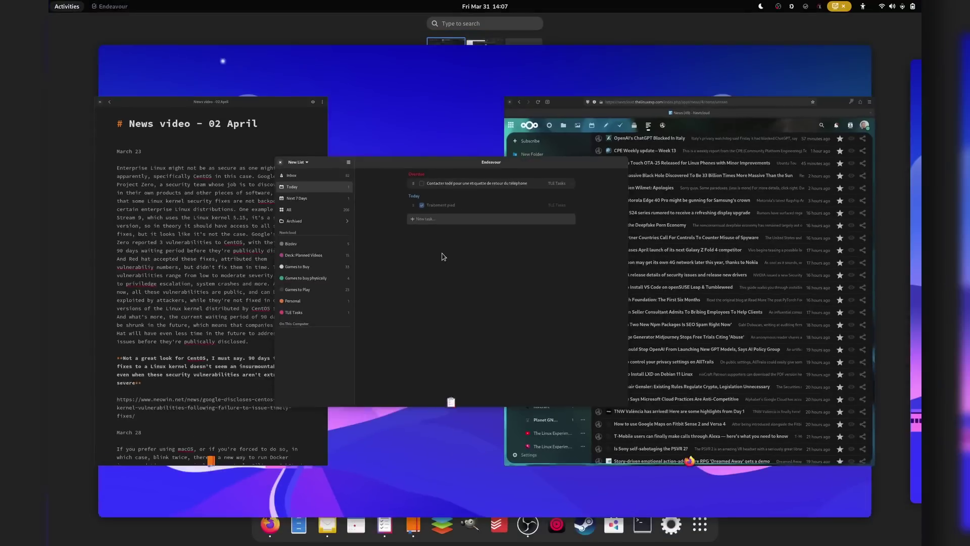
pyautogui.press('super')
pyautogui.moveTo(440, 247); pyautogui.dragTo(522, 51)
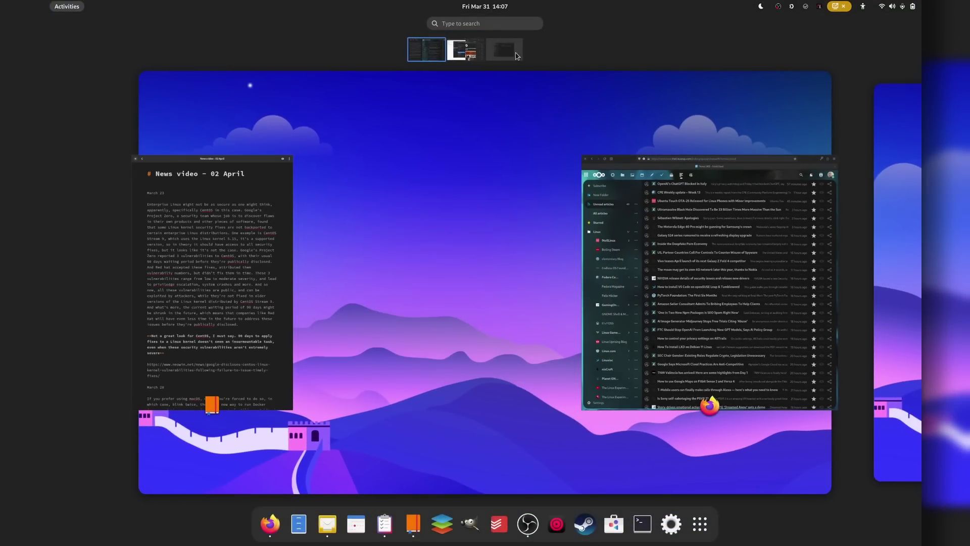
pyautogui.click(432, 55)
# On the mail workspace, close the Geary mail window and focus YouTube Studio.
pyautogui.press('super+Page_Down')
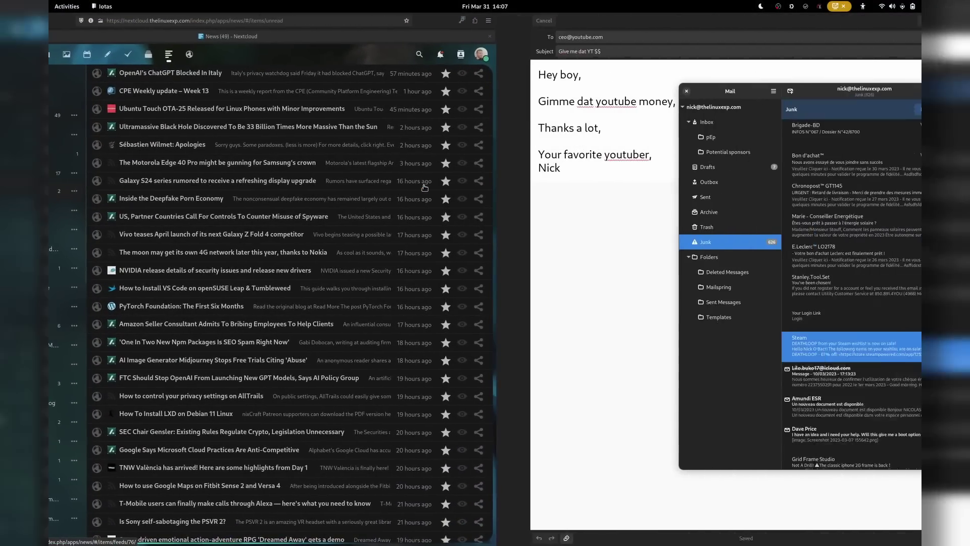
pyautogui.moveTo(566, 95)
pyautogui.mouseDown()
pyautogui.moveTo(592, 115)
pyautogui.moveTo(571, 88)
pyautogui.mouseUp()
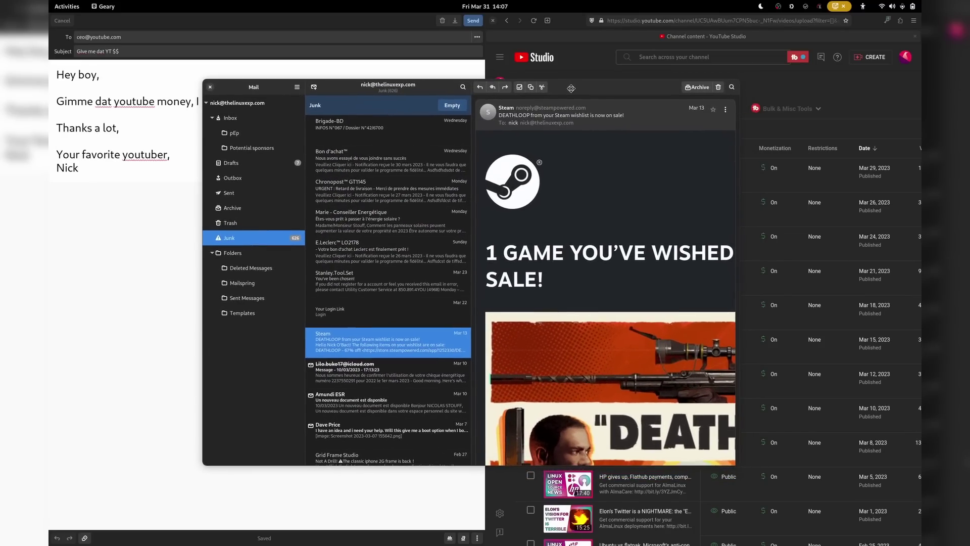
pyautogui.hotkey('ctrl', 'w')
pyautogui.click(566, 29)
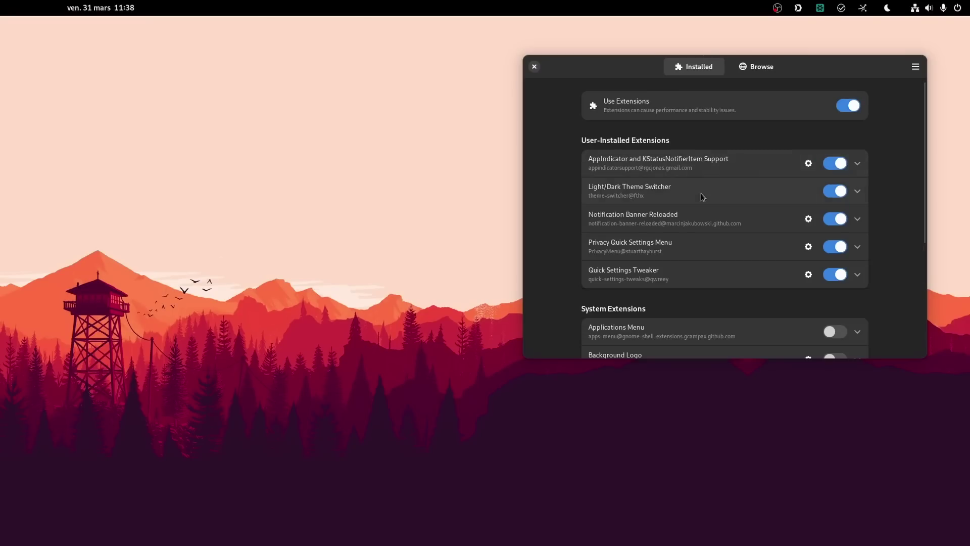
# Check the GSConnect options in quick settings, then close the Extensions window.
pyautogui.click(954, 7)
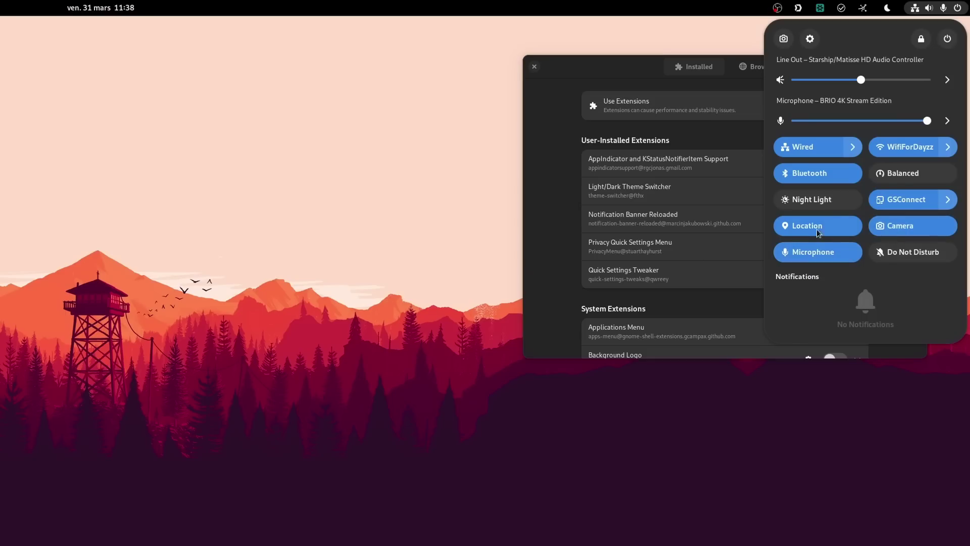
pyautogui.click(945, 206)
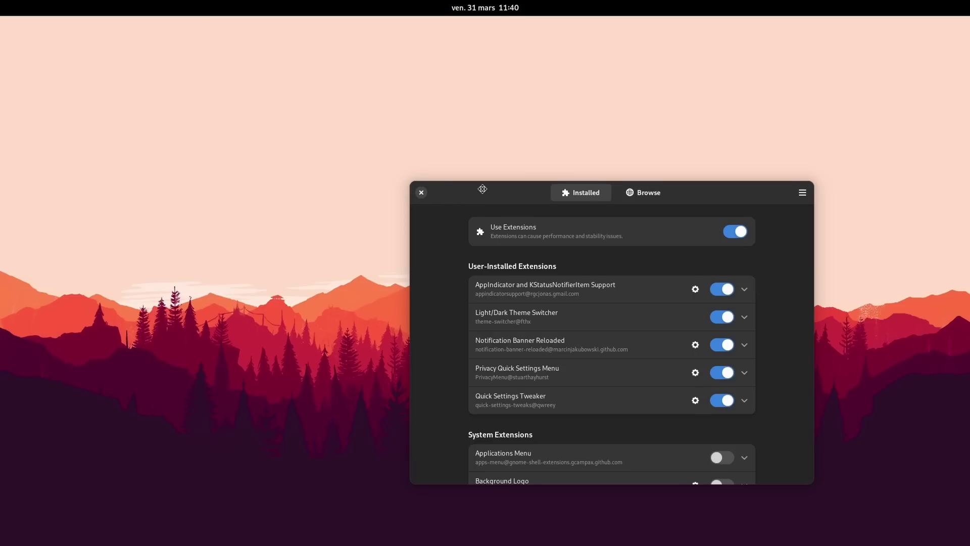
pyautogui.moveTo(483, 188); pyautogui.dragTo(474, 146)
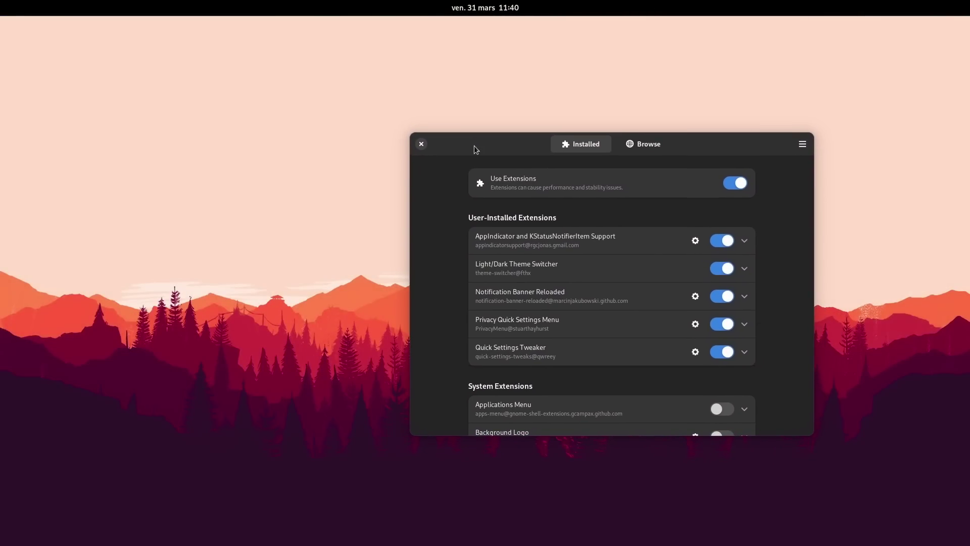
pyautogui.click(422, 144)
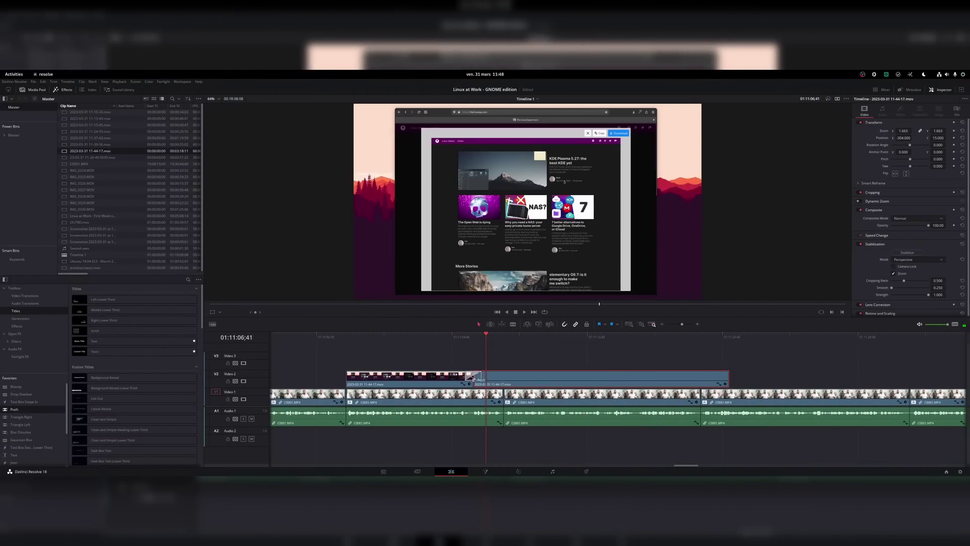
# Add a Push transition at the V2 clip join and place screen-recording footage on V2 at zoom 1.793.
pyautogui.moveTo(474, 378); pyautogui.dragTo(474, 378)
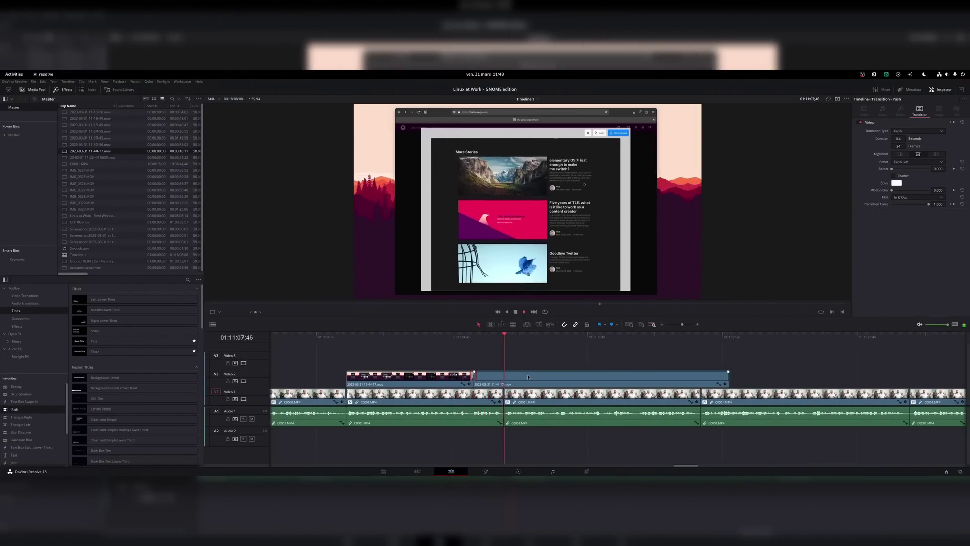
pyautogui.doubleClick(564, 379)
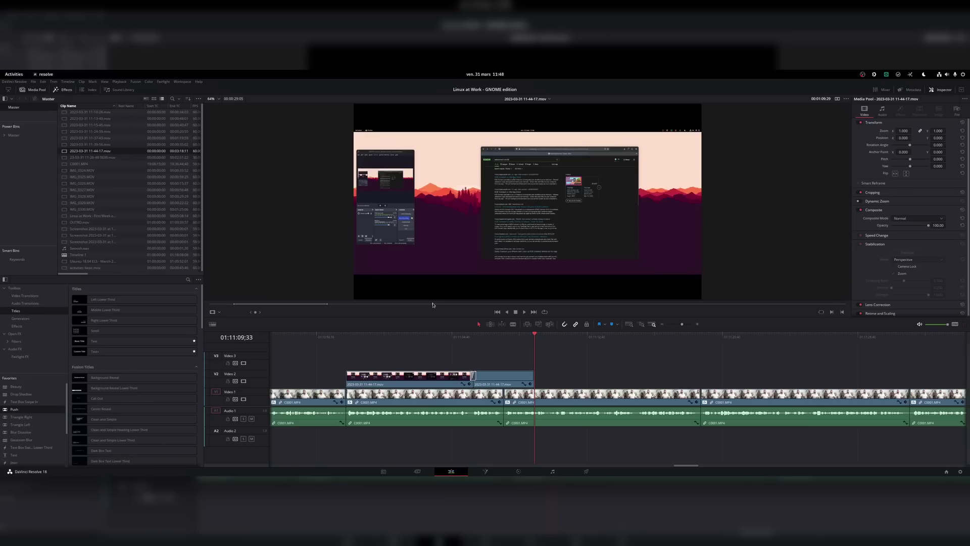
pyautogui.moveTo(444, 306); pyautogui.dragTo(468, 306)
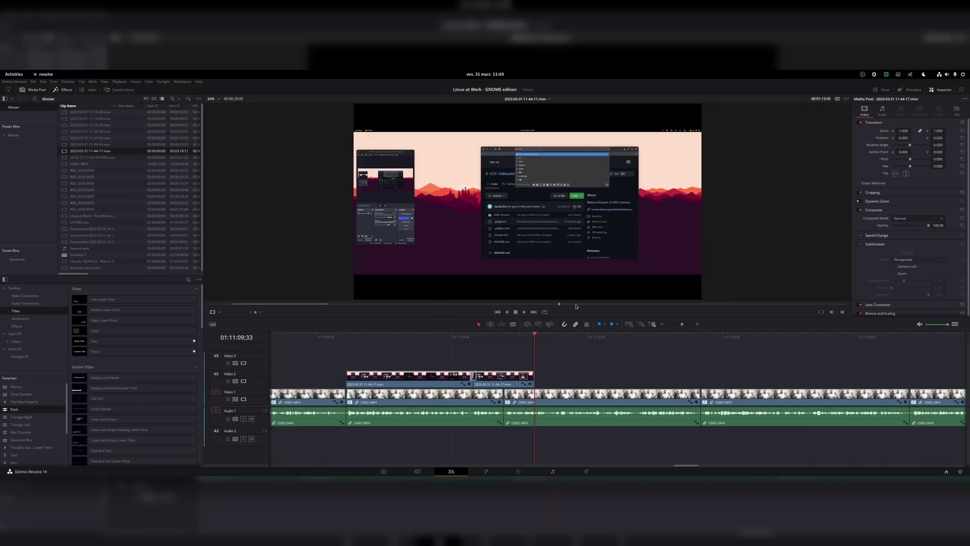
pyautogui.moveTo(554, 306); pyautogui.dragTo(631, 305)
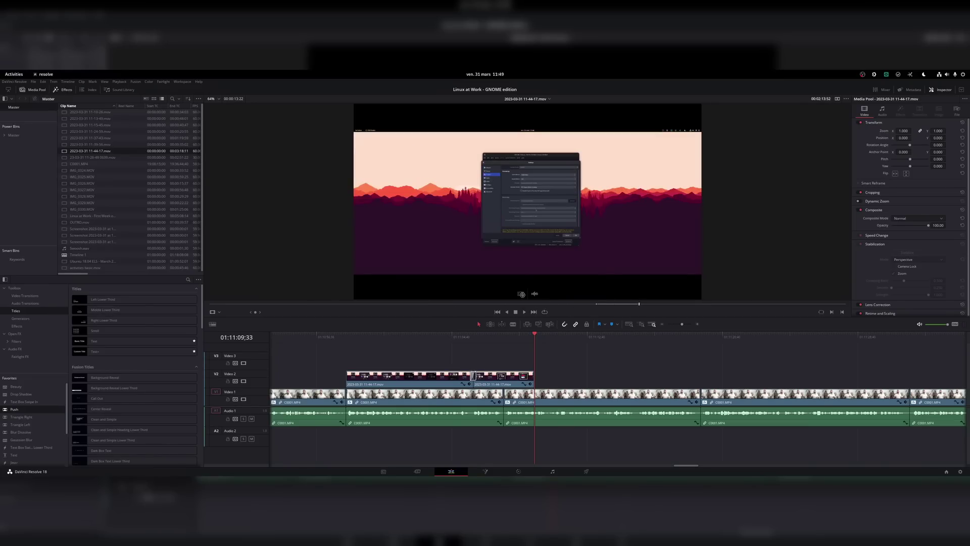
pyautogui.moveTo(522, 294); pyautogui.dragTo(535, 378)
pyautogui.press('Return')
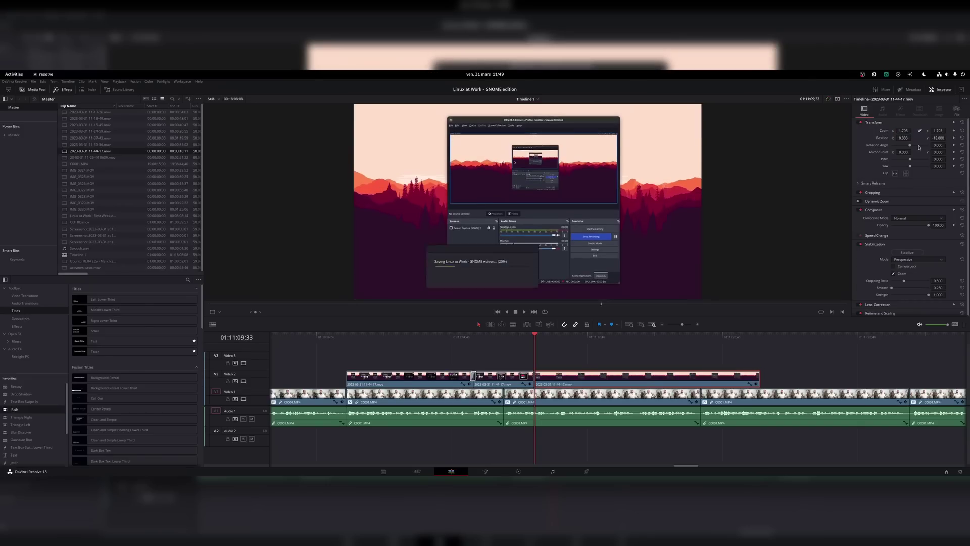
# Preview the Push transition, then overwrite a later screen-recording range onto V2 with F10.
pyautogui.click(537, 375)
pyautogui.press('space')
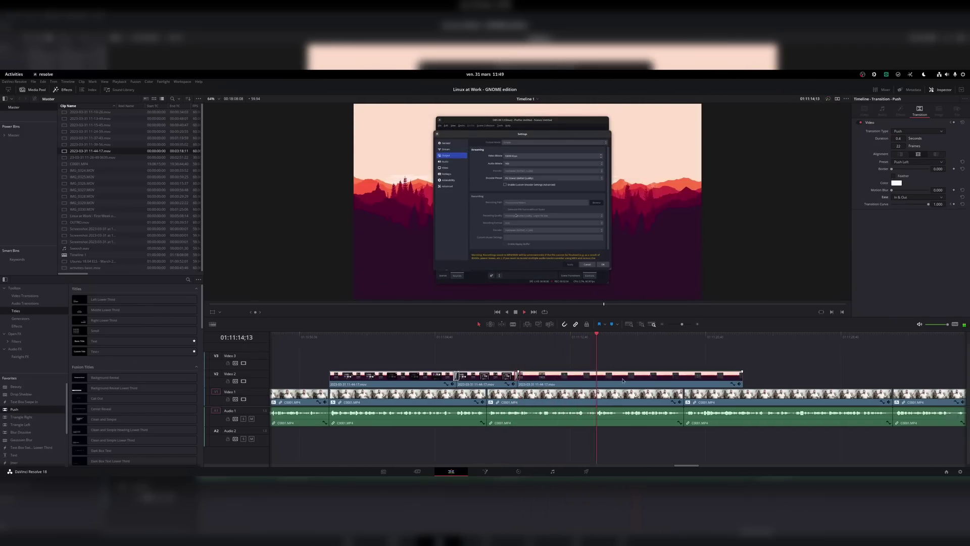
pyautogui.doubleClick(559, 379)
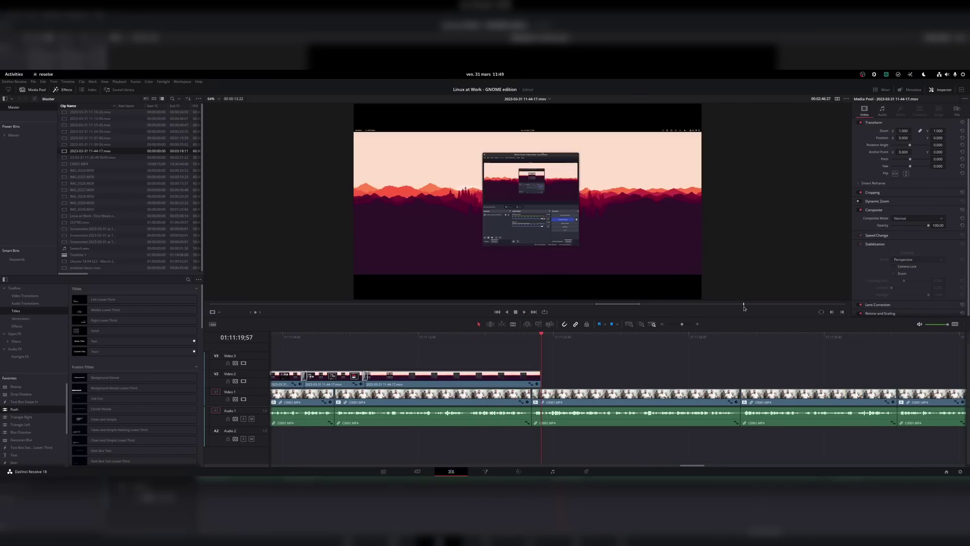
pyautogui.moveTo(744, 307); pyautogui.dragTo(758, 305)
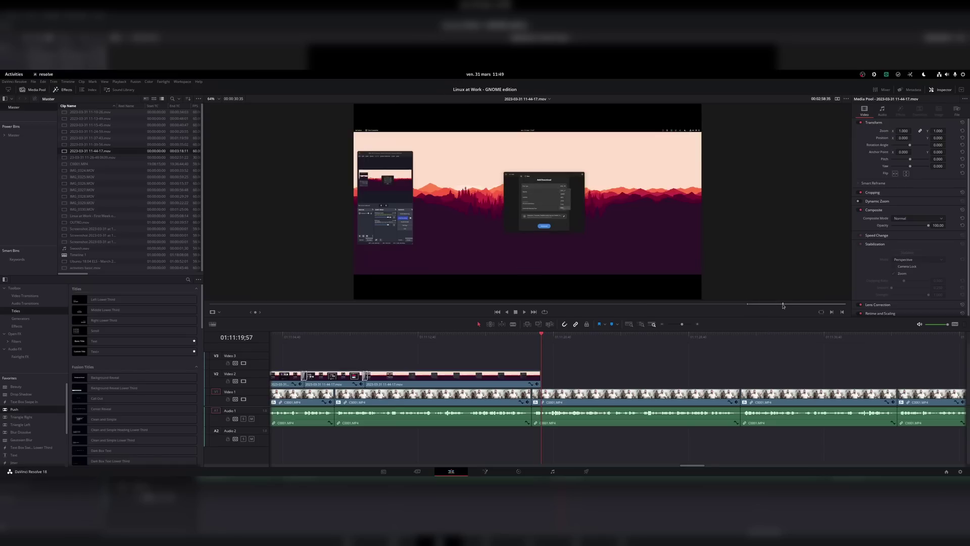
pyautogui.press('F10')
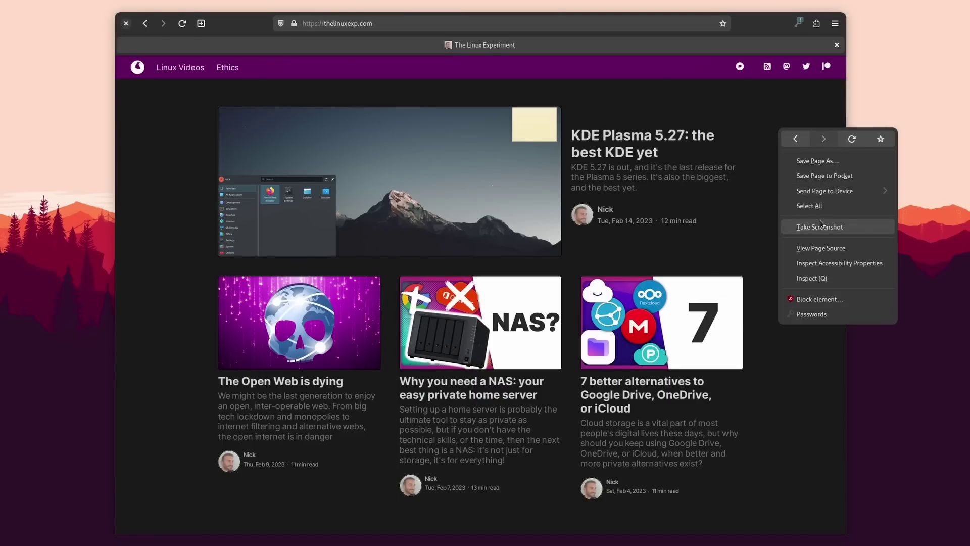
# Screenshot The Linux Experiment homepage from the header down, then scroll through the preview.
pyautogui.click(820, 225)
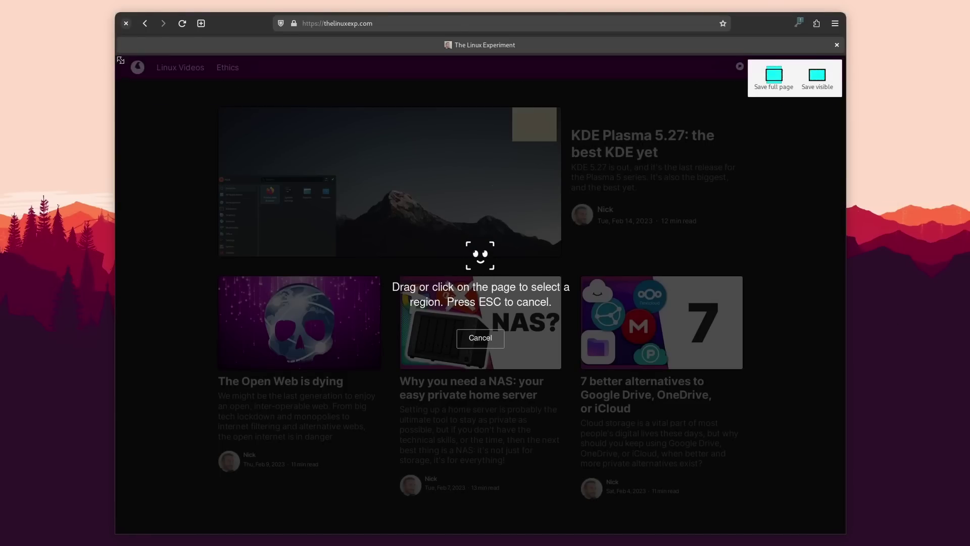
pyautogui.click(475, 71)
pyautogui.moveTo(480, 80); pyautogui.dragTo(492, 489)
pyautogui.moveTo(491, 488); pyautogui.dragTo(491, 488)
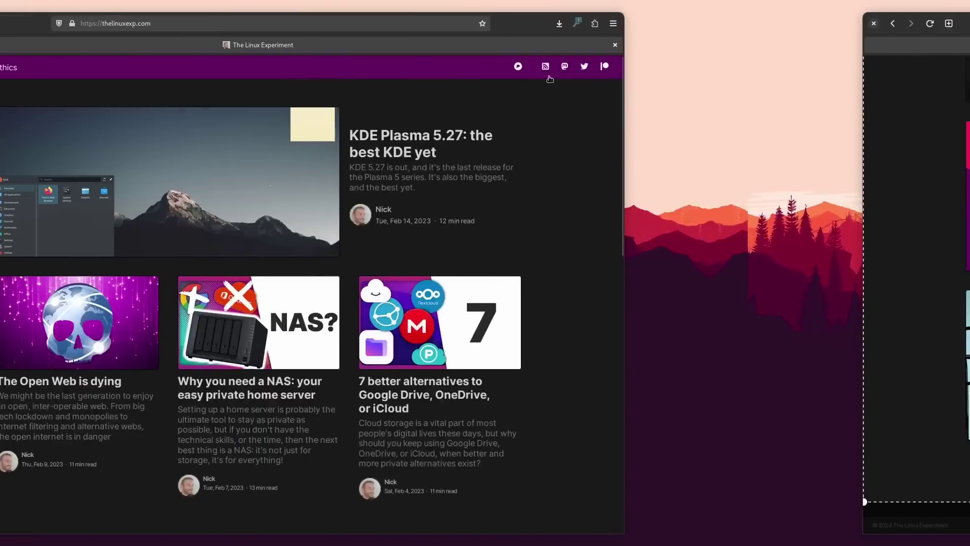
pyautogui.scroll(-5, 643, 223)
pyautogui.scroll(-3, 643, 223)
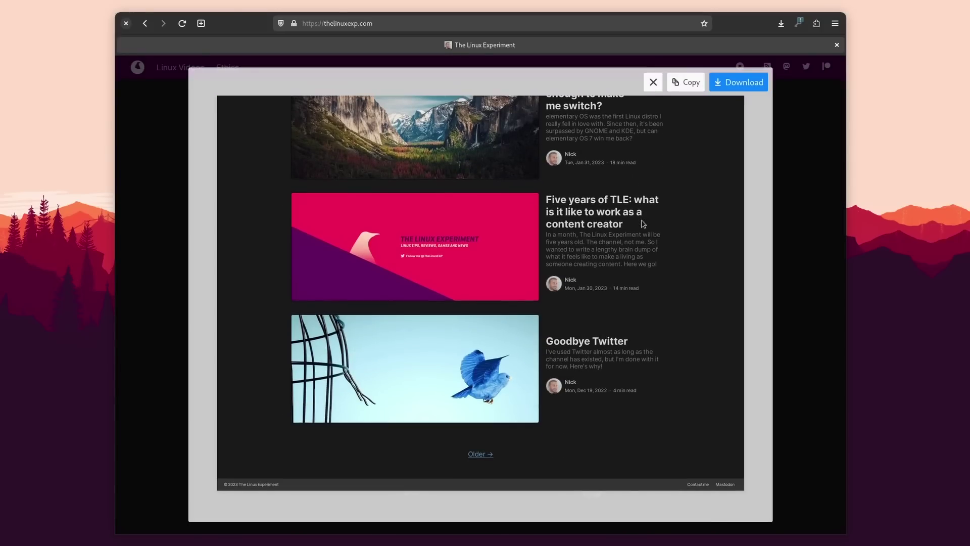
pyautogui.scroll(10, 647, 230)
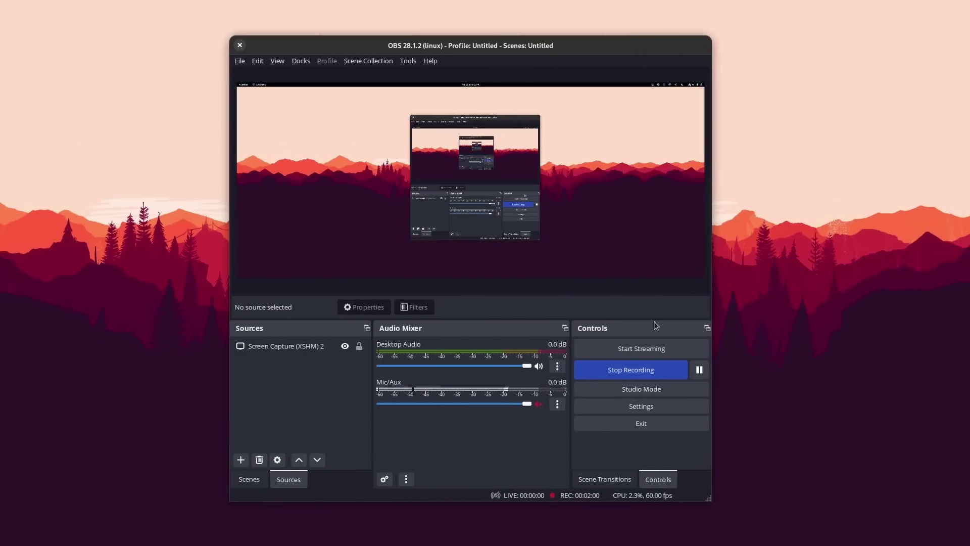
# Open OBS Studio Settings and browse its Output, Video and Audio pages.
pyautogui.click(607, 406)
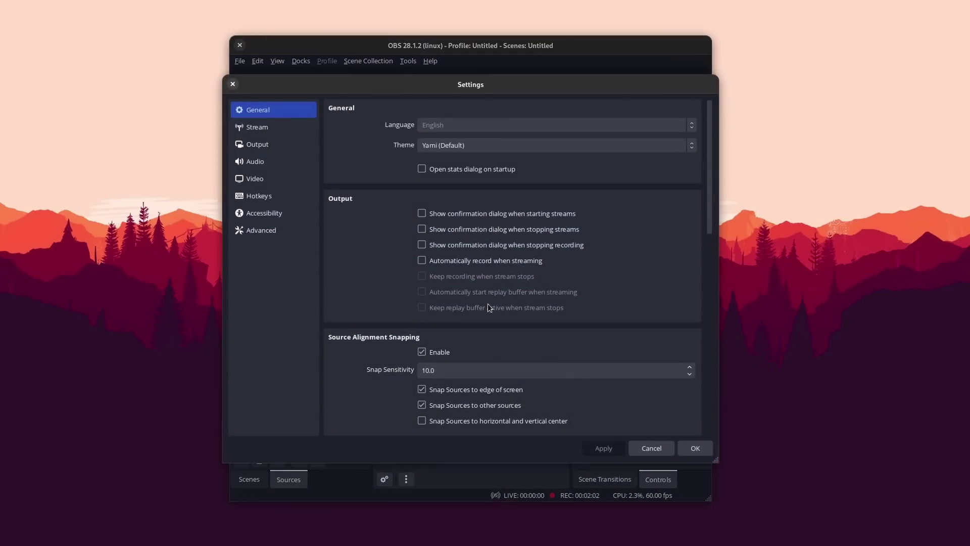
pyautogui.click(279, 147)
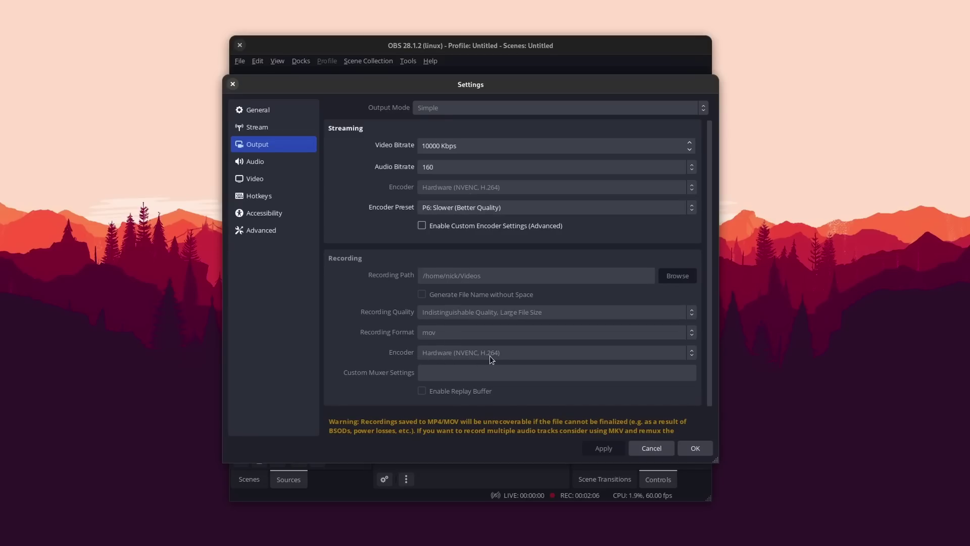
pyautogui.click(273, 179)
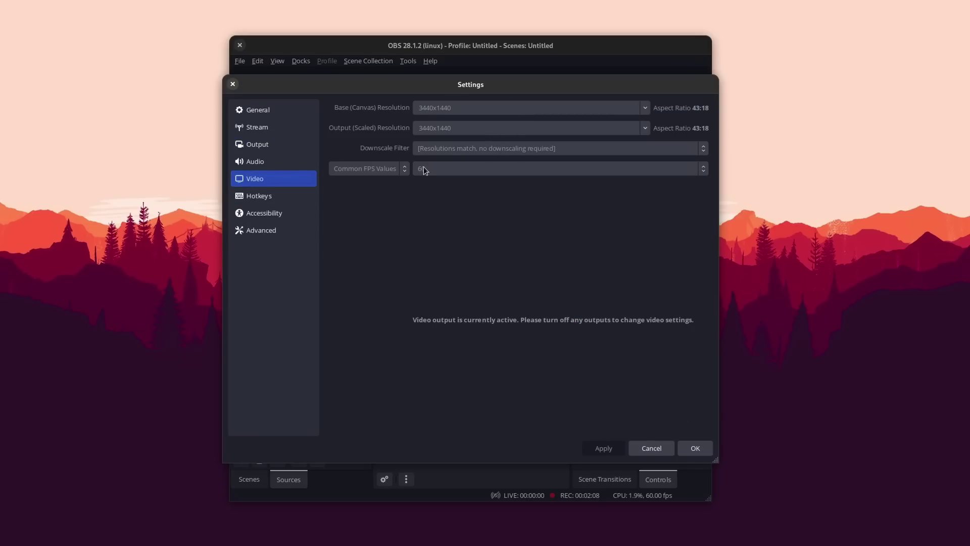
pyautogui.click(272, 163)
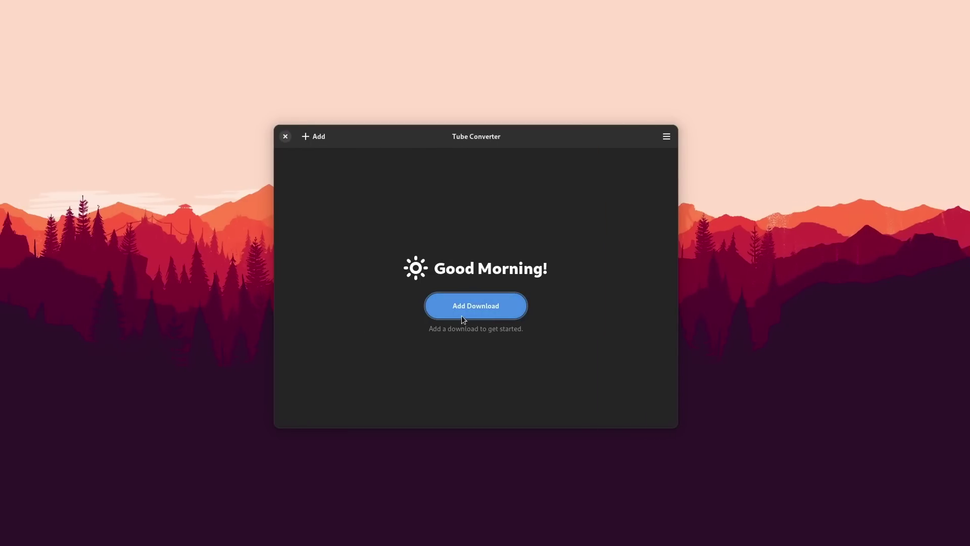
# Paste a YouTube video link into a new Tube Converter download, validate it, and review the MP4/Best quality options.
pyautogui.click(462, 315)
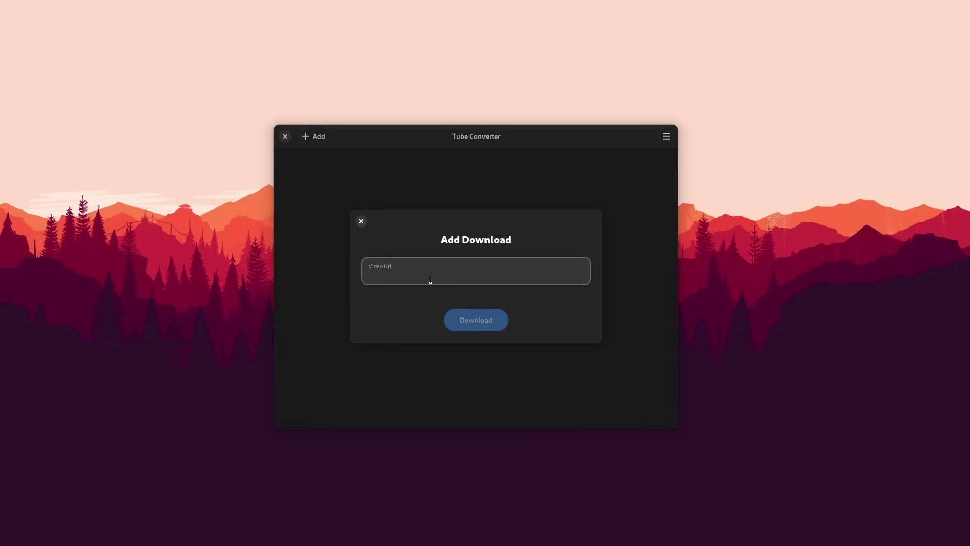
pyautogui.write('https://www.youtube.com/watch?v=5npl2KCt2ok')
pyautogui.click(577, 271)
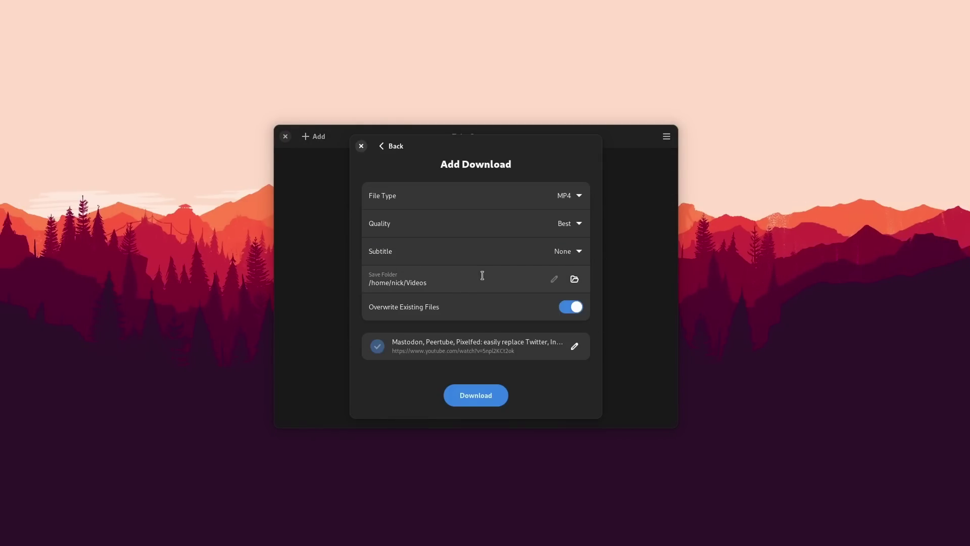
pyautogui.click(568, 226)
# Check Tube Converter's subtitle options, then download Ubuntu 22.04 LTS x86_64 (Live) in GNOME Boxes.
pyautogui.click(568, 228)
pyautogui.click(566, 253)
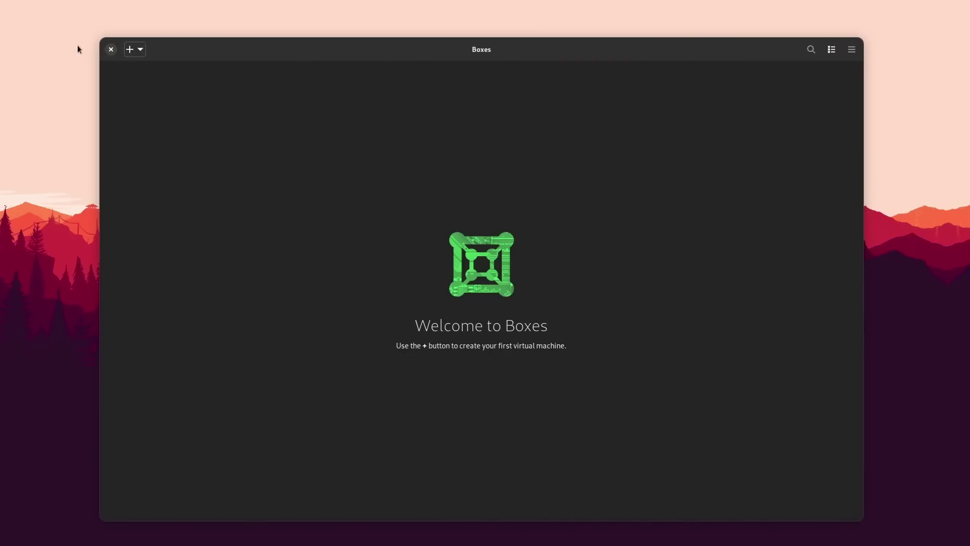
pyautogui.click(140, 50)
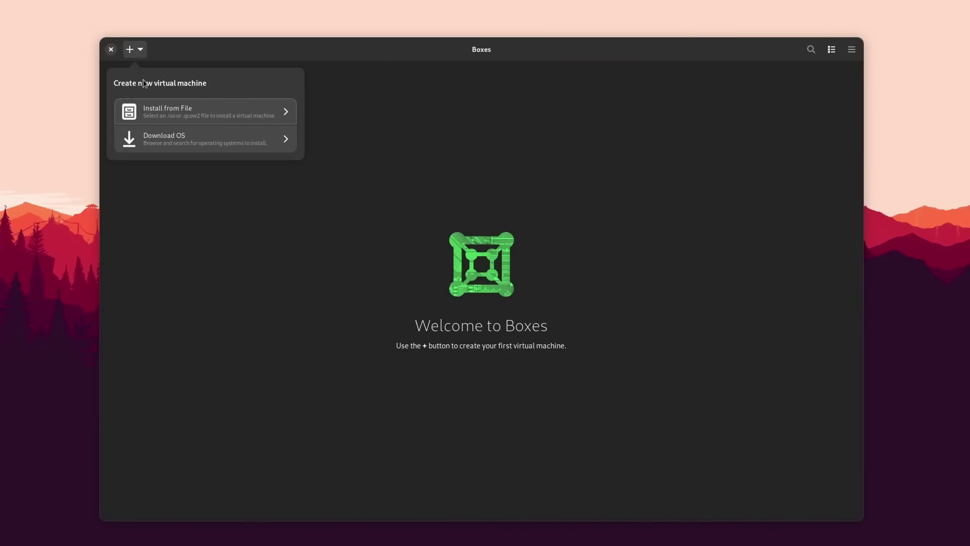
pyautogui.click(159, 145)
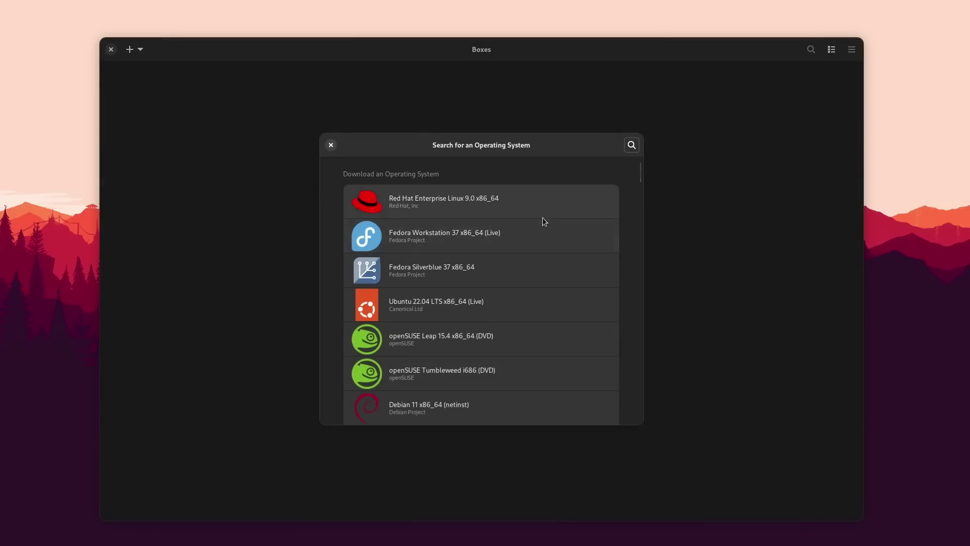
pyautogui.scroll(-1, 640, 174)
pyautogui.scroll(-3, 640, 175)
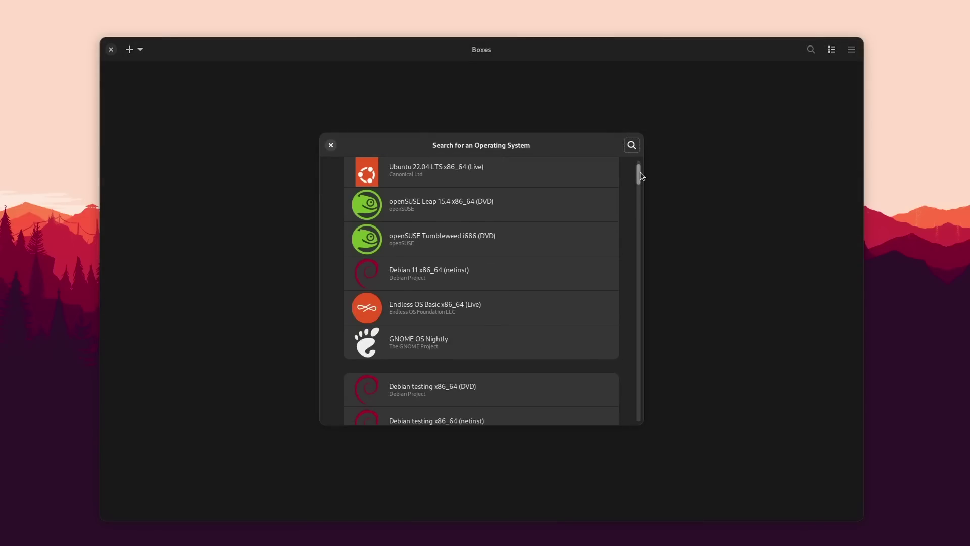
pyautogui.click(522, 176)
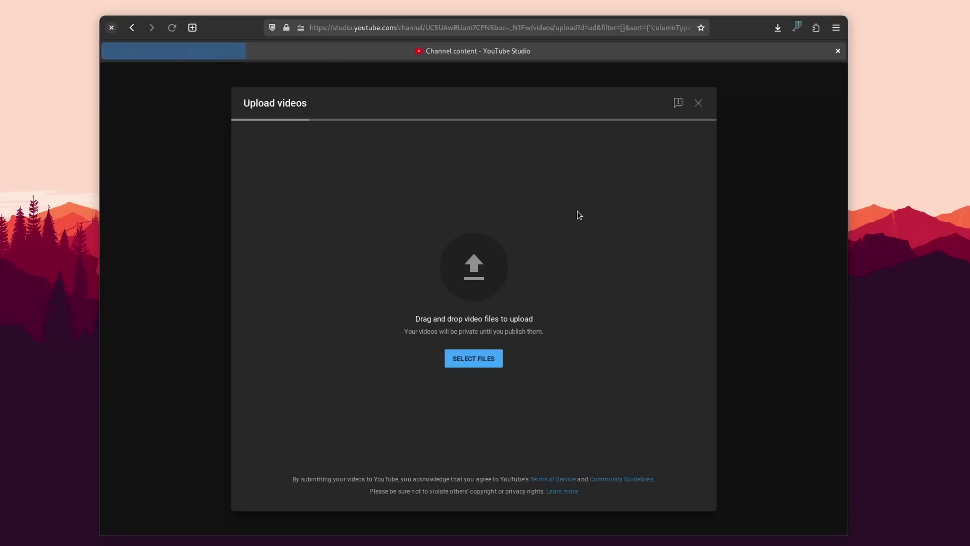
# Open YouTube Studio's file chooser, then fill the right part of the GIMP splash white.
pyautogui.click(468, 272)
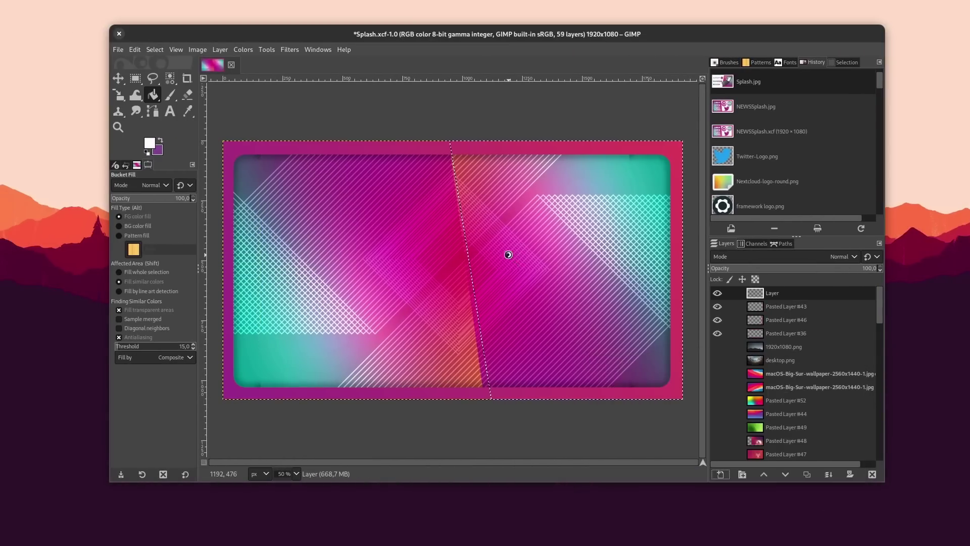
pyautogui.click(508, 254)
# Draw a right-aligned purple text box on the white side and type the LINUX AT WORK GNOME EDITION title.
pyautogui.press('t')
pyautogui.press('x')
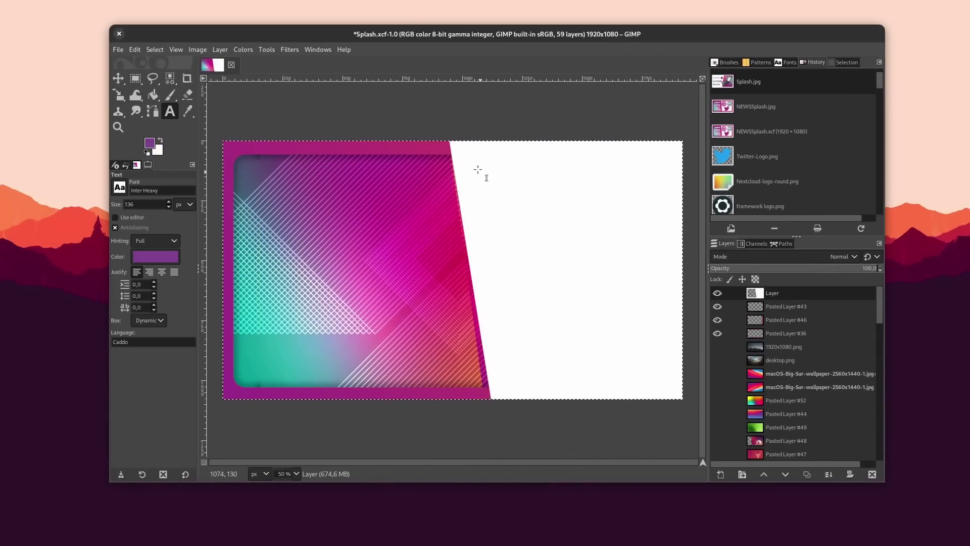
pyautogui.moveTo(466, 162); pyautogui.dragTo(670, 384)
pyautogui.click(150, 272)
pyautogui.write('LINUX')
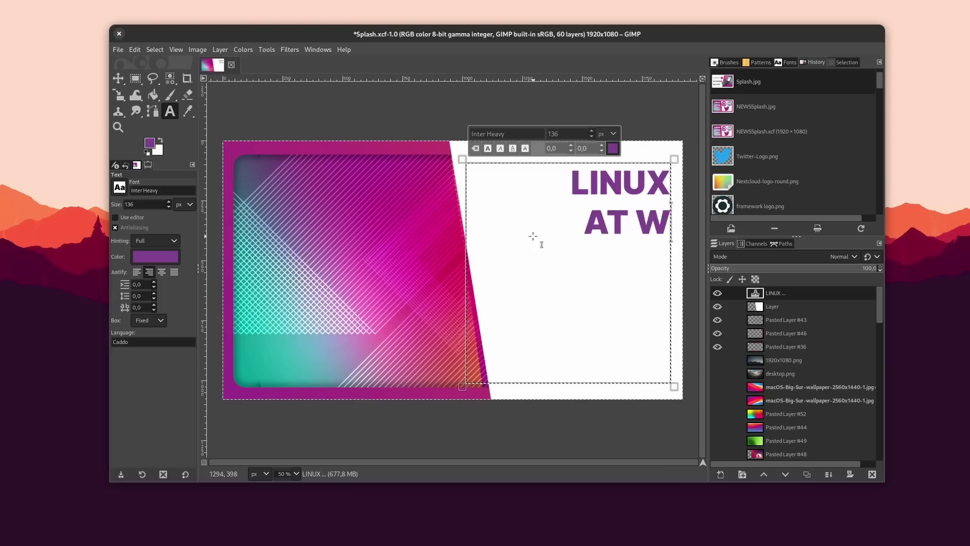
# Enlarge the title text and nudge it slightly right and down.
pyautogui.hotkey('ctrl', 'a')
pyautogui.scroll(5, 566, 133)
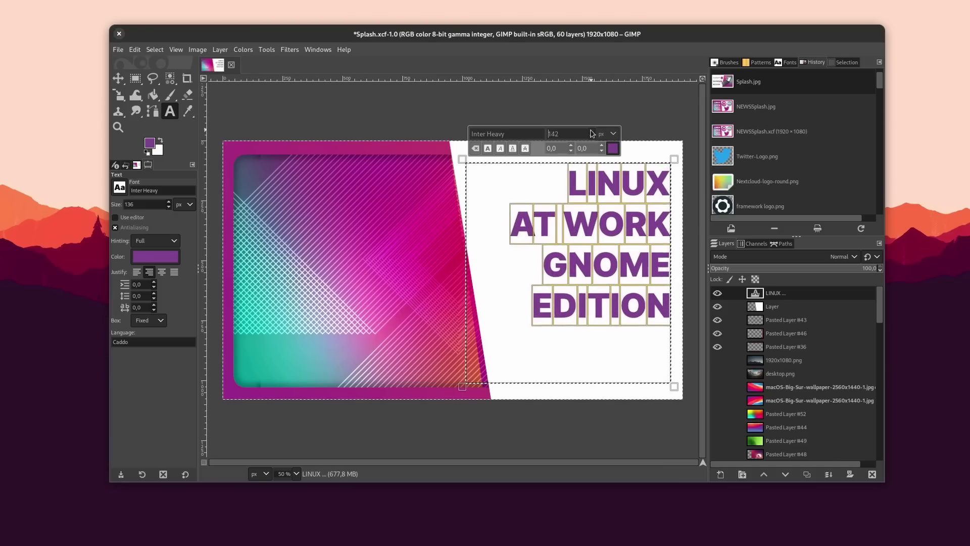
pyautogui.press('m')
pyautogui.moveTo(649, 239); pyautogui.dragTo(654, 243)
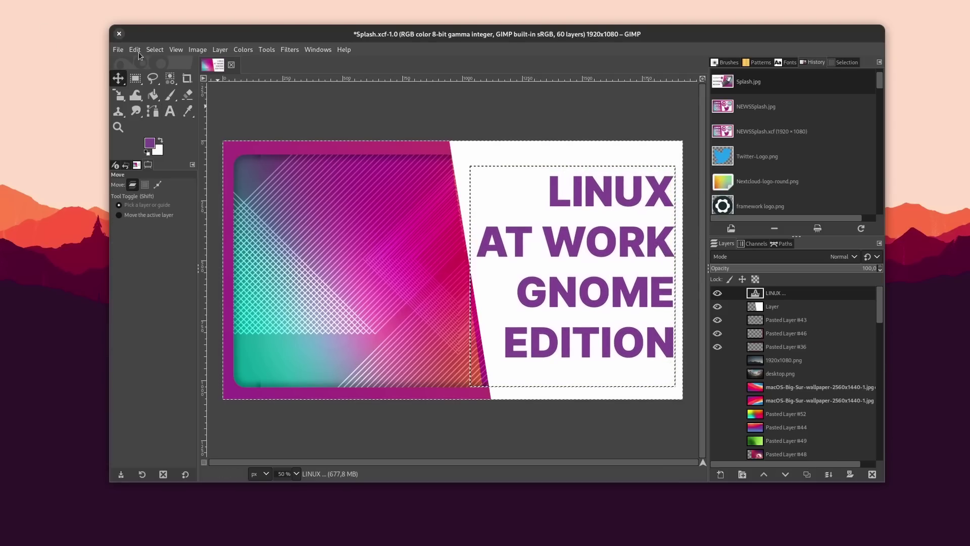
pyautogui.hotkey('shift', 'o')
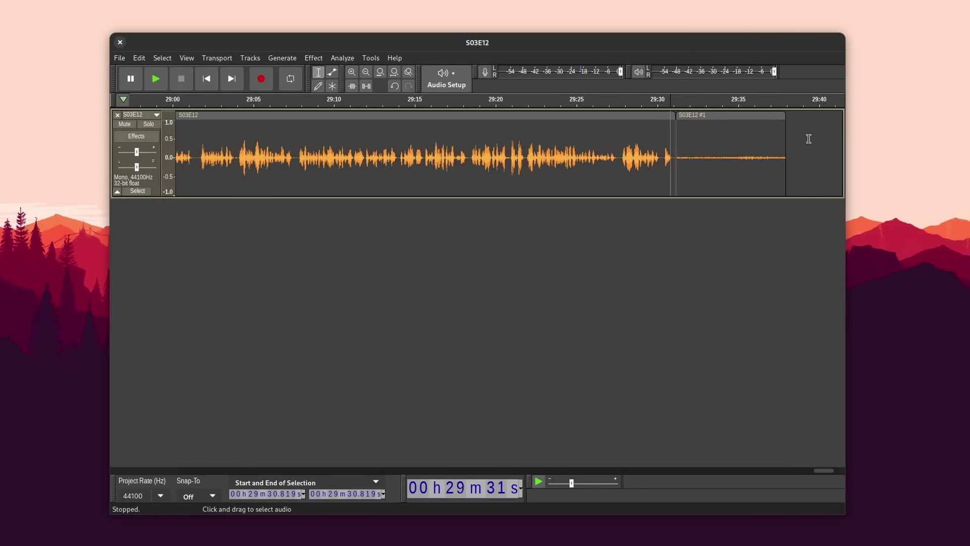
# Capture a noise profile from the silence between 29:31.57 and 29:39.23.
pyautogui.moveTo(806, 142); pyautogui.dragTo(682, 142)
pyautogui.click(312, 58)
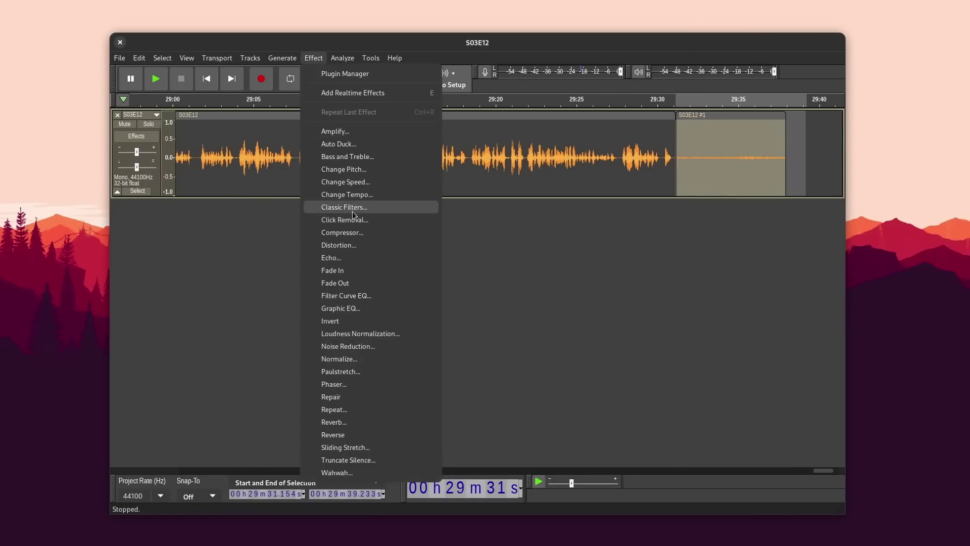
pyautogui.click(349, 345)
pyautogui.click(475, 219)
# Apply Noise Reduction to the entire podcast track.
pyautogui.hotkey('ctrl', 'a')
pyautogui.click(313, 58)
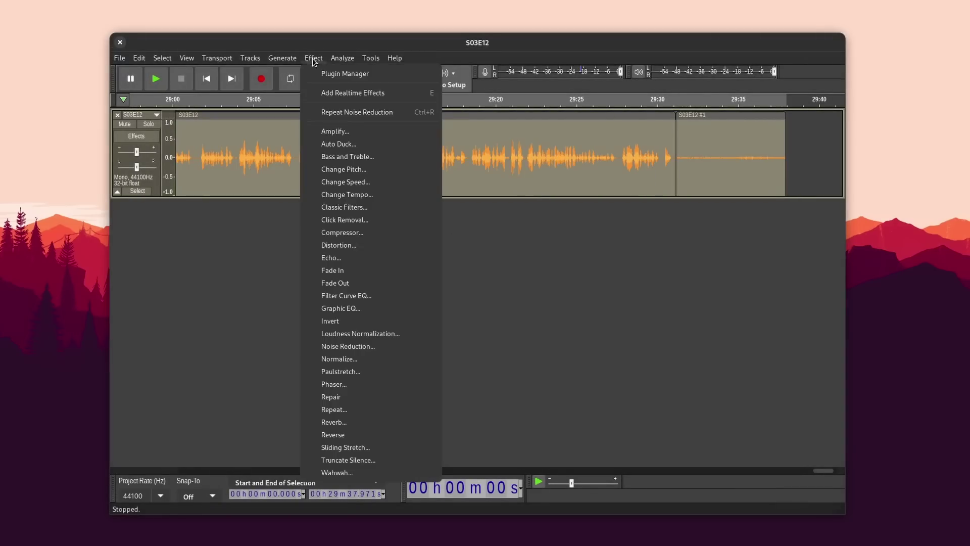
pyautogui.click(348, 346)
pyautogui.press('Return')
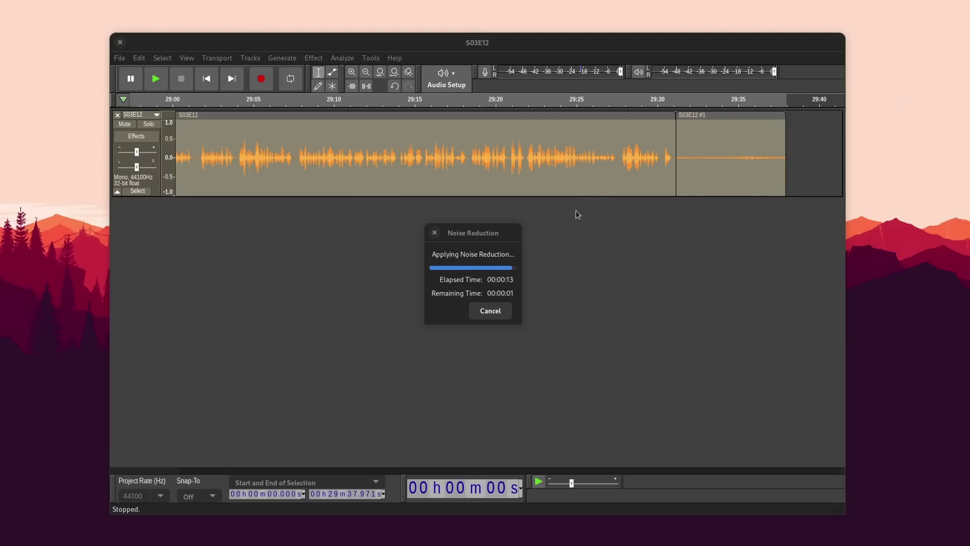
# Apply the Compressor and then Normalize to the whole track.
pyautogui.click(313, 57)
pyautogui.click(368, 229)
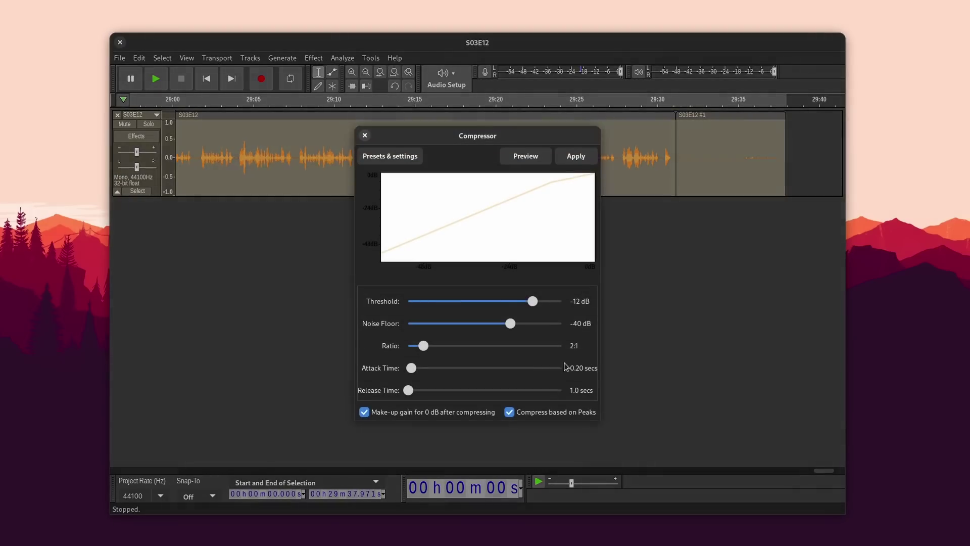
pyautogui.click(569, 157)
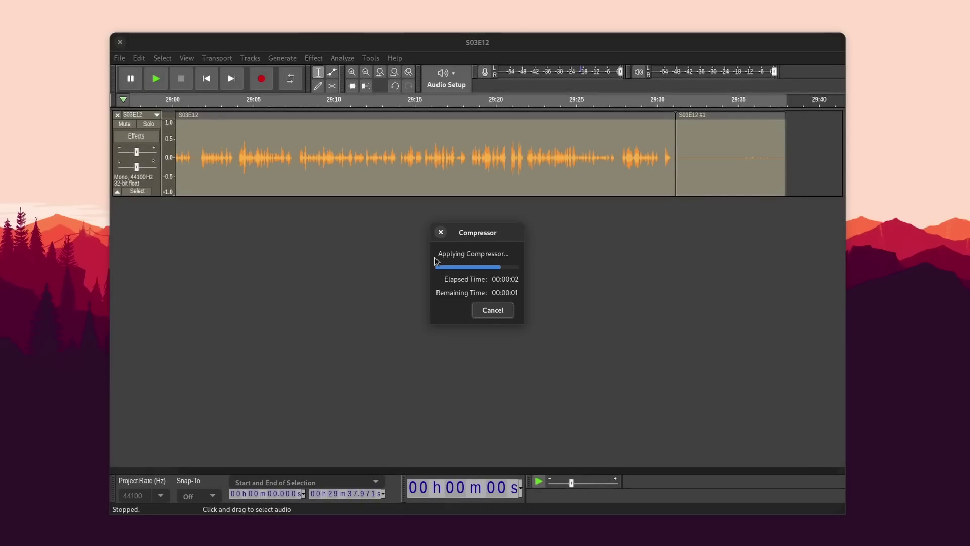
pyautogui.click(313, 58)
pyautogui.click(362, 358)
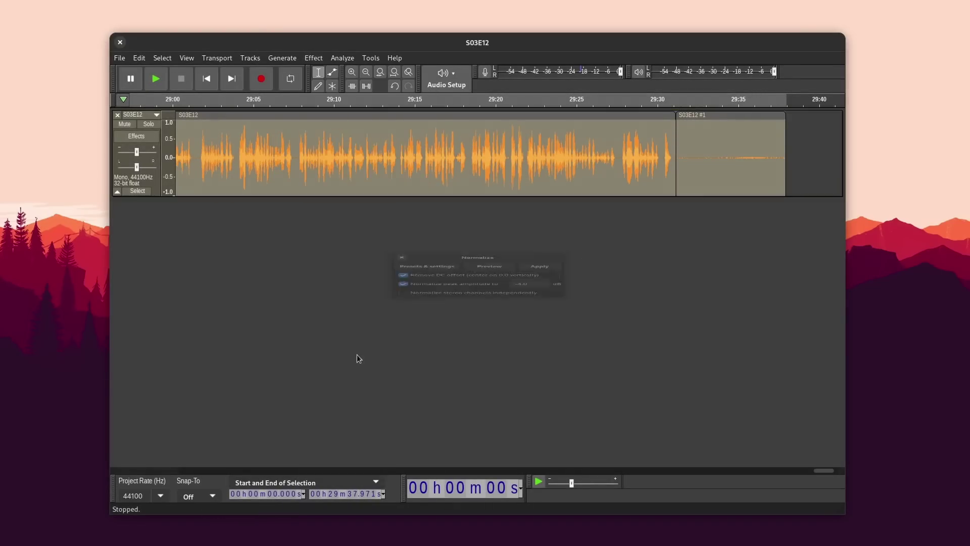
pyautogui.click(540, 255)
# Play back the cleaned track from around 29:15 to check the result.
pyautogui.click(422, 150)
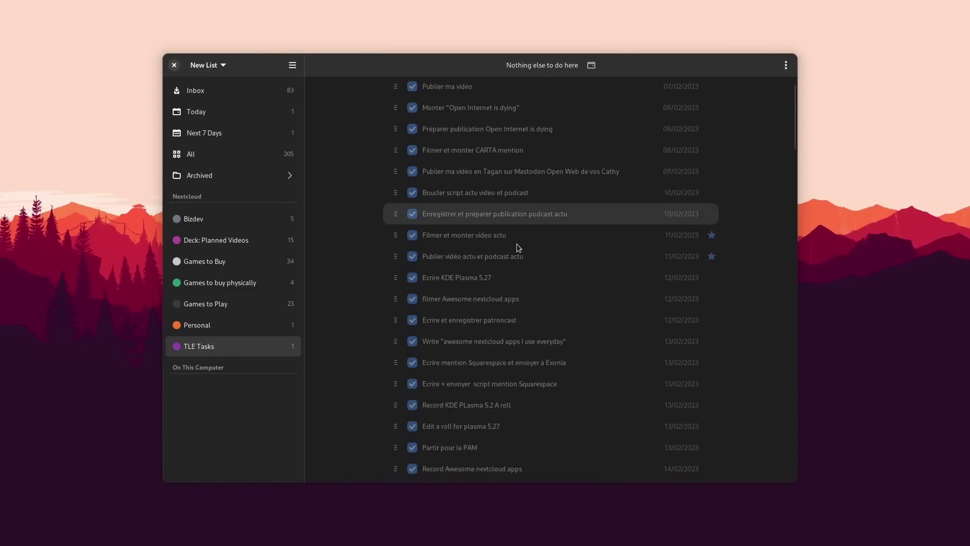
pyautogui.scroll(-5, 518, 246)
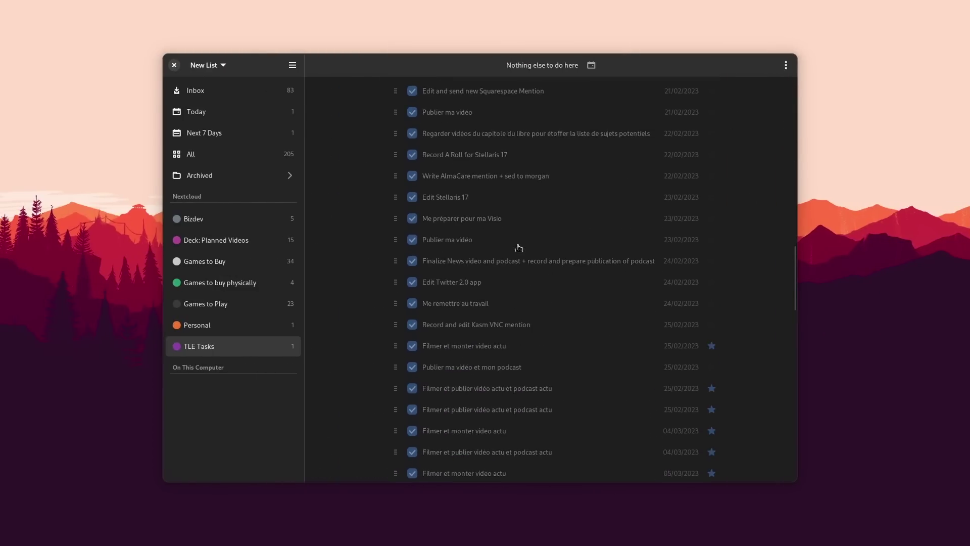
pyautogui.scroll(-15, 519, 248)
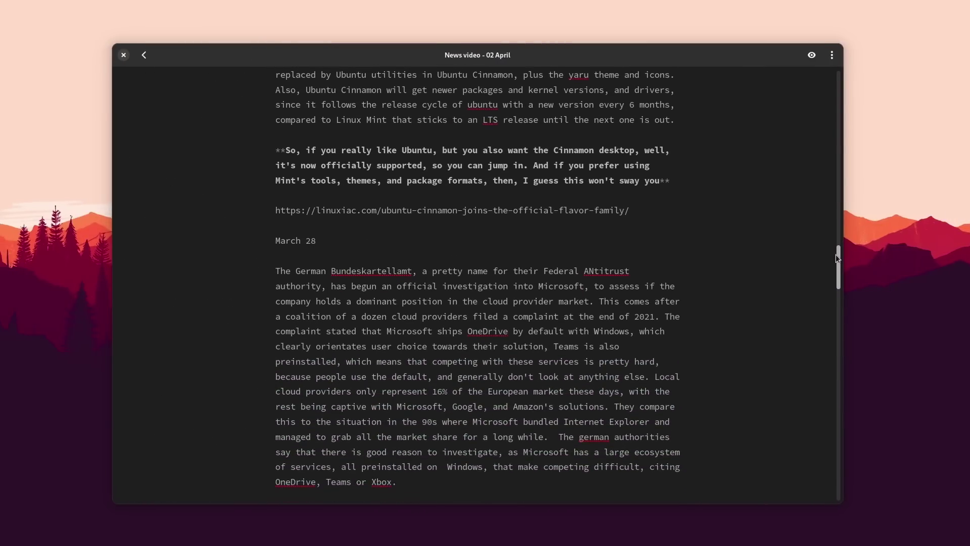
pyautogui.moveTo(836, 253); pyautogui.dragTo(771, 72)
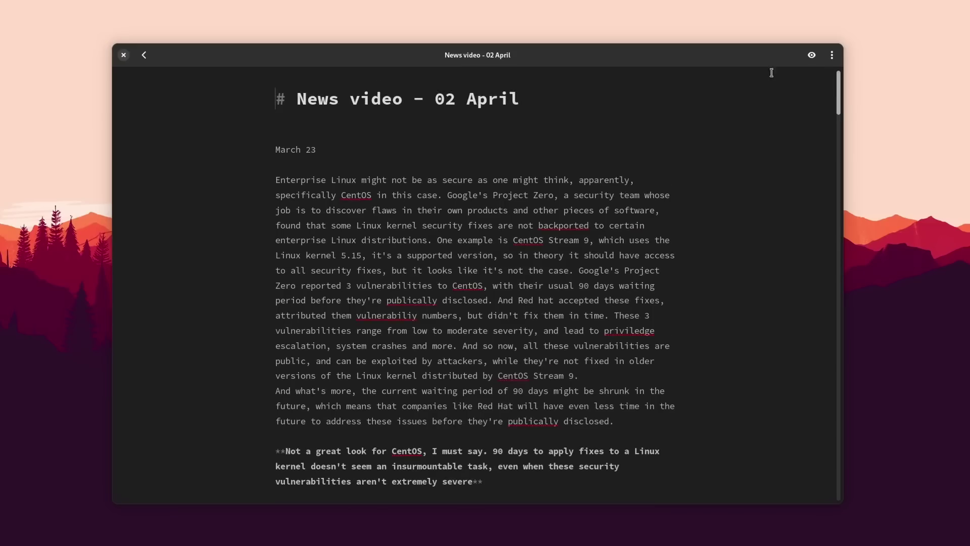
pyautogui.click(145, 56)
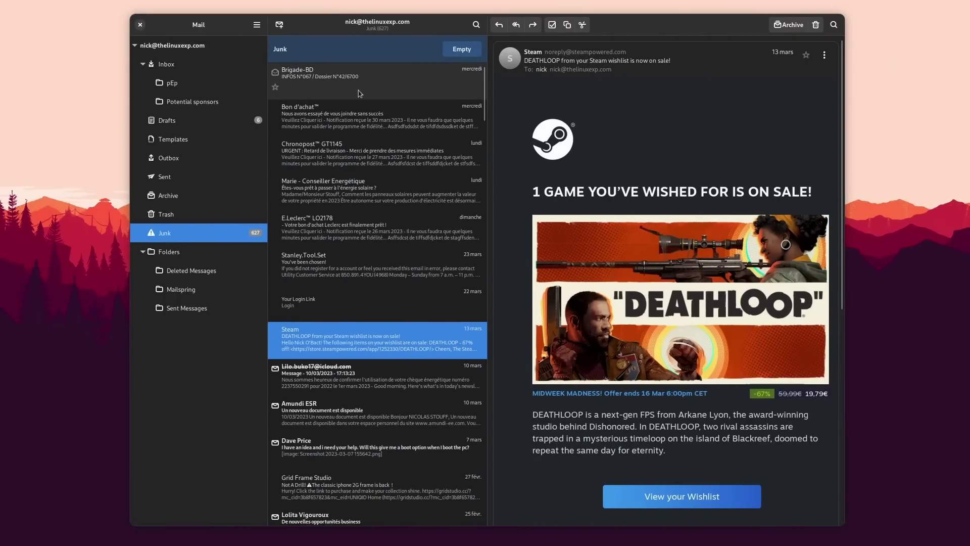
pyautogui.scroll(-2, 842, 54)
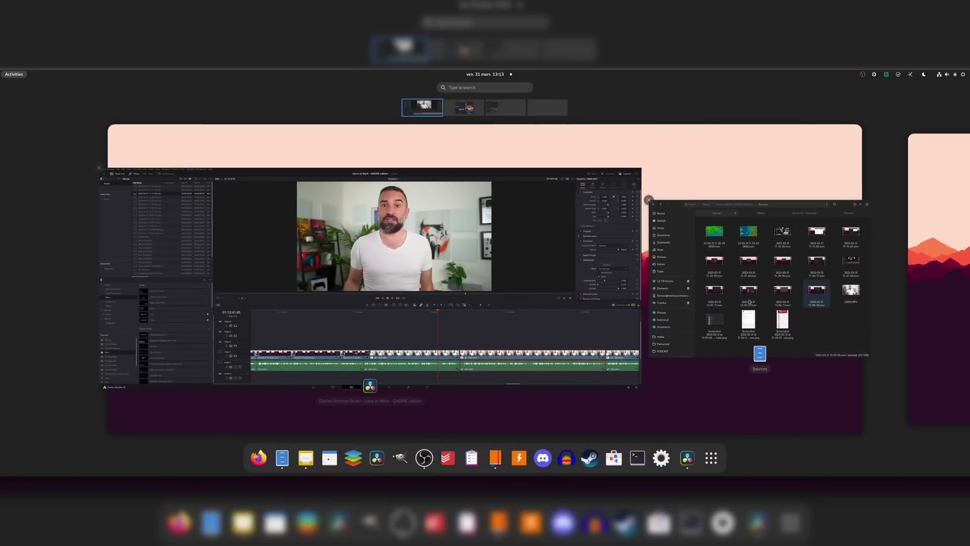
# Select all 18 items in the Sources folder with Ctrl+A, then return to DaVinci Resolve via Activities.
pyautogui.click(657, 199)
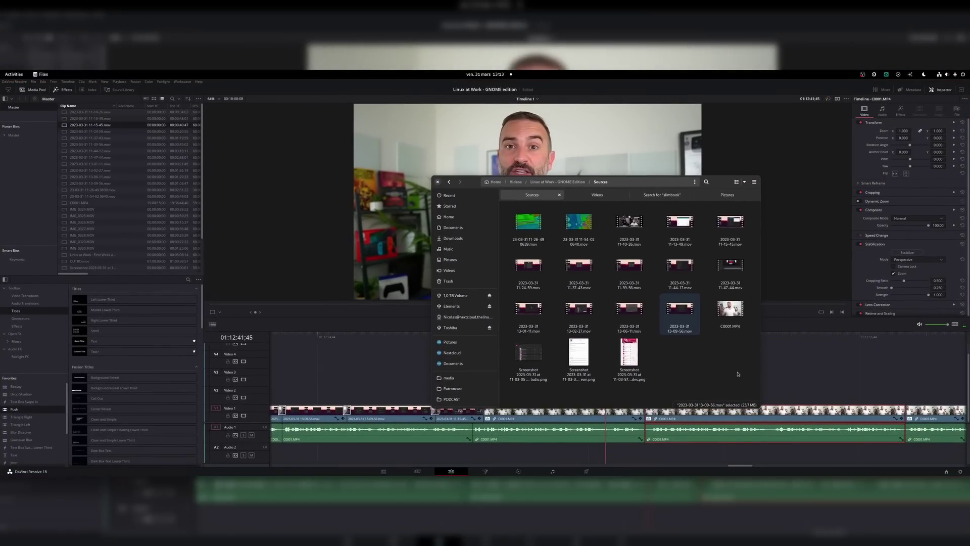
pyautogui.hotkey('ctrl', 'a')
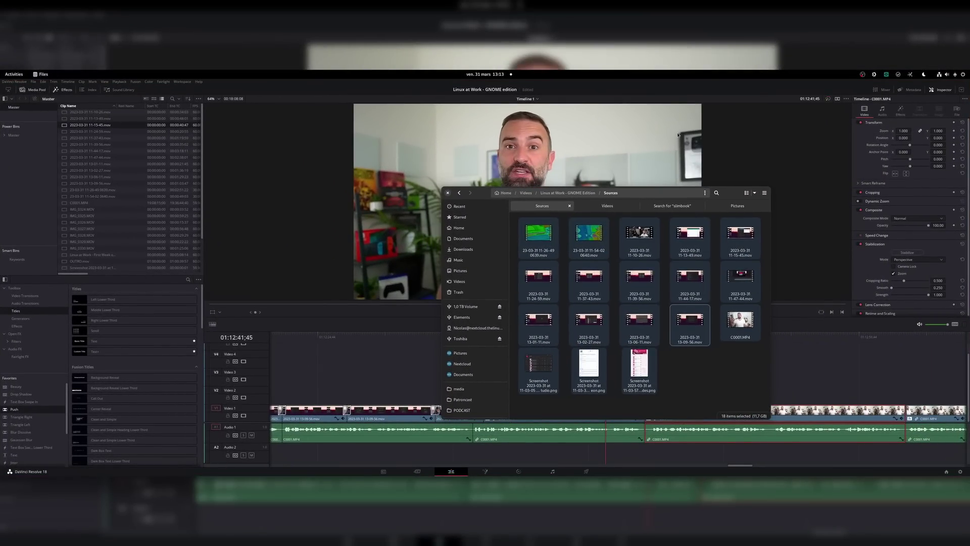
pyautogui.click(678, 135)
pyautogui.press('super')
pyautogui.click(527, 328)
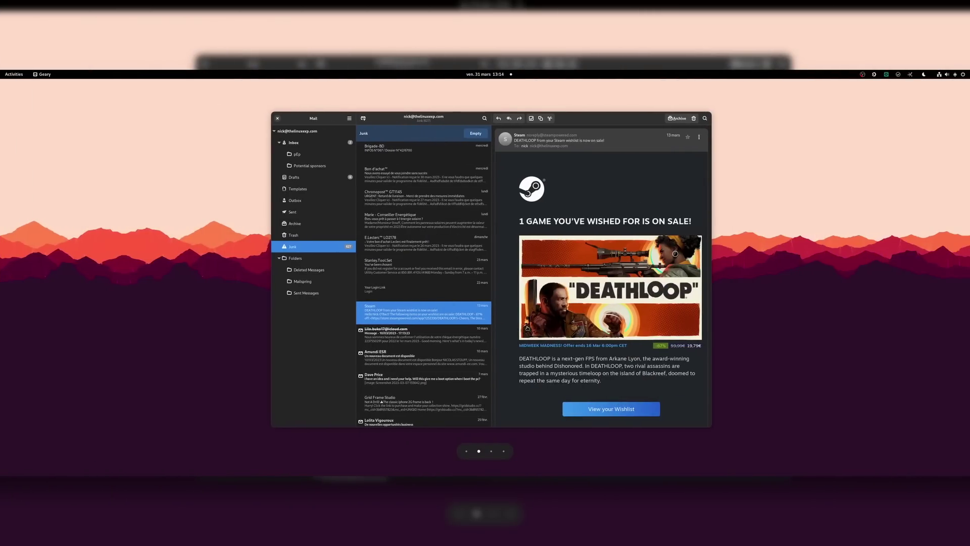
# Read the Steam Spider-Man Remastered sale email in Junk, then switch to the OBS workspace with Super+Page Down.
pyautogui.scroll(-3, 598, 266)
pyautogui.scroll(-3, 598, 266)
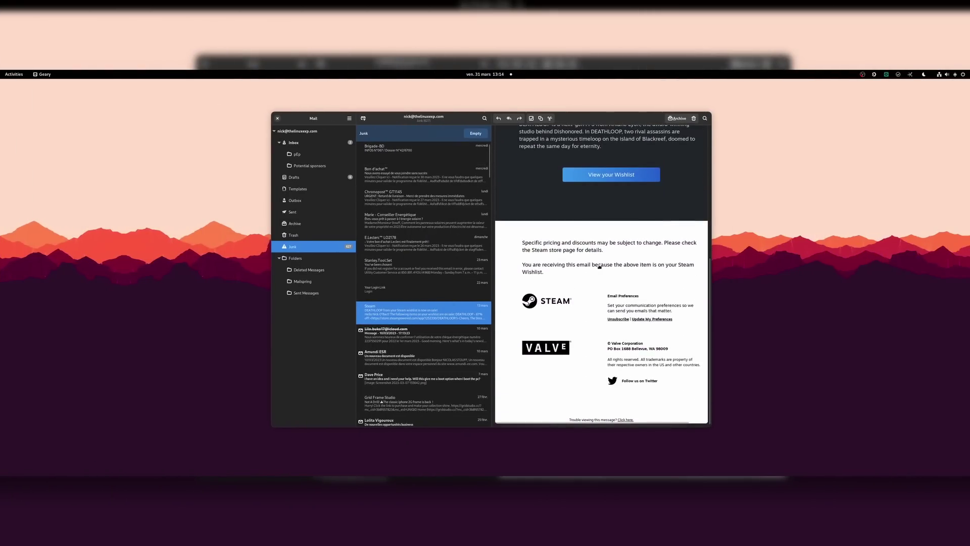
pyautogui.scroll(5, 598, 266)
pyautogui.scroll(-3, 440, 291)
pyautogui.scroll(-10, 440, 291)
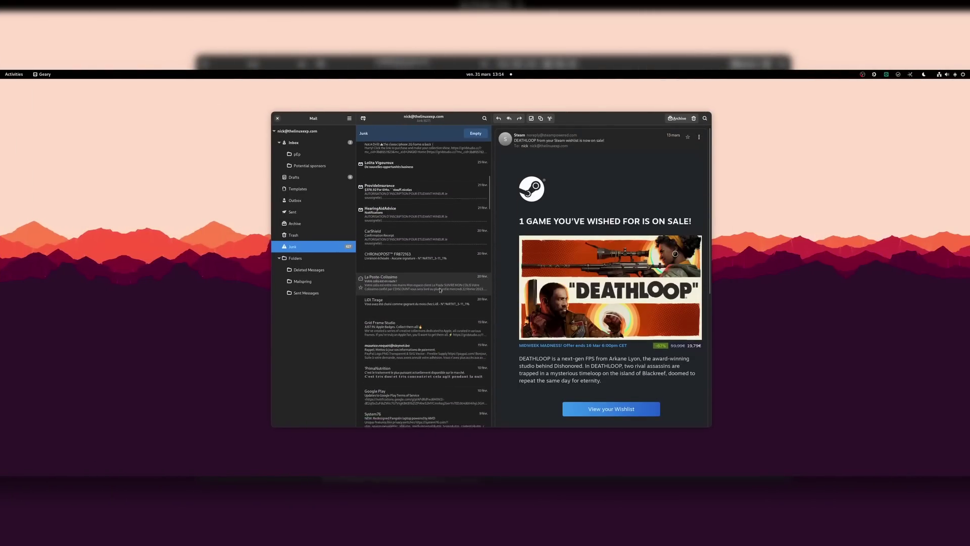
pyautogui.click(397, 187)
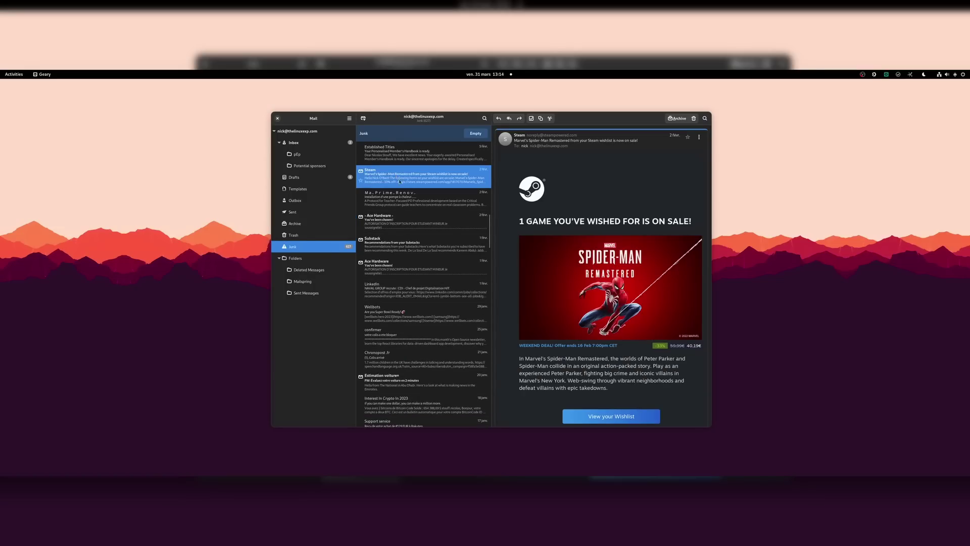
pyautogui.scroll(-5, 614, 312)
pyautogui.scroll(5, 614, 312)
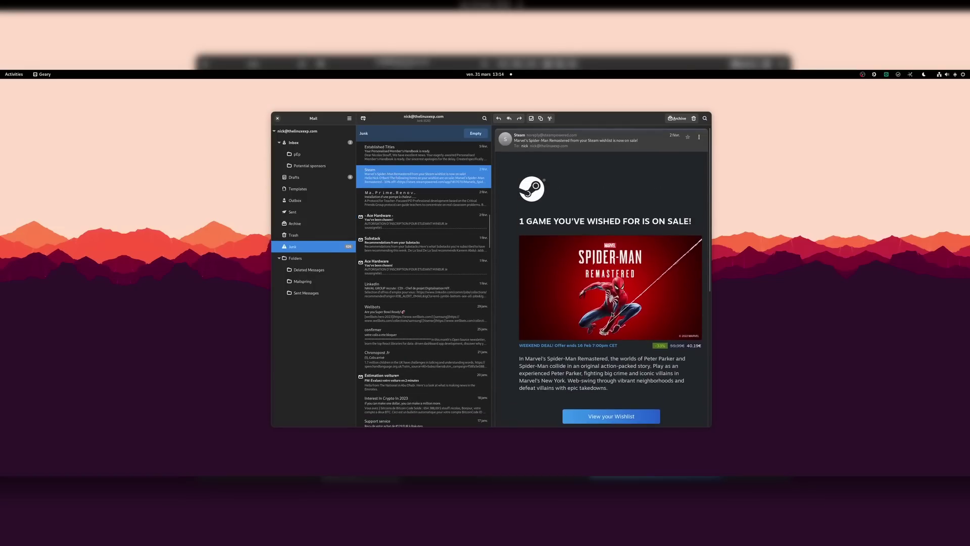
pyautogui.scroll(8, 385, 263)
pyautogui.scroll(5, 385, 264)
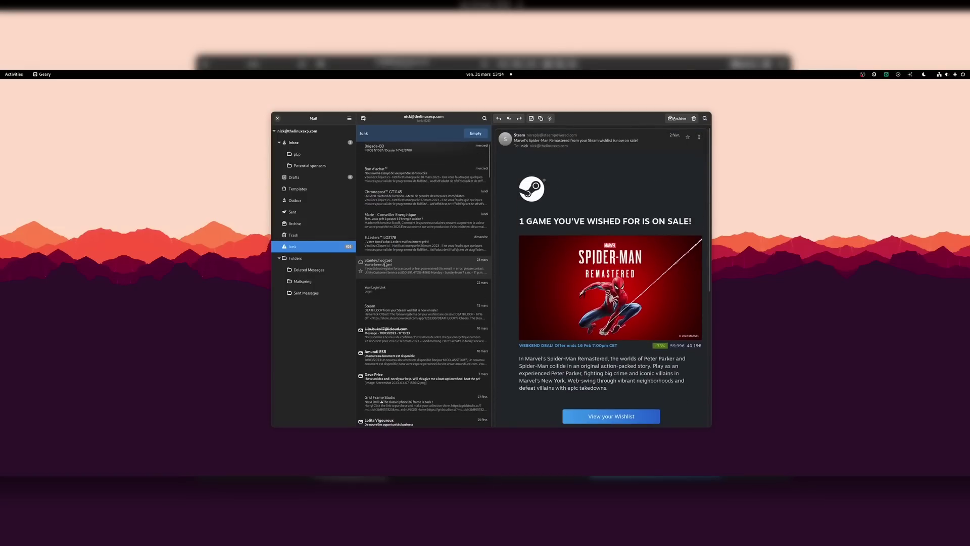
pyautogui.press('super+Page_Down')
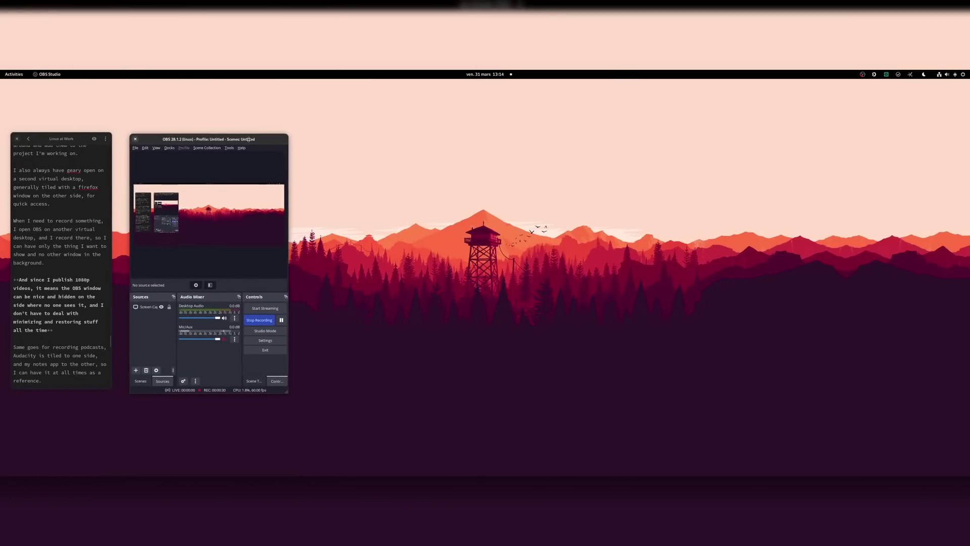
# Open a new Files window from the dash and drag it to the right.
pyautogui.press('super')
pyautogui.rightClick(283, 459)
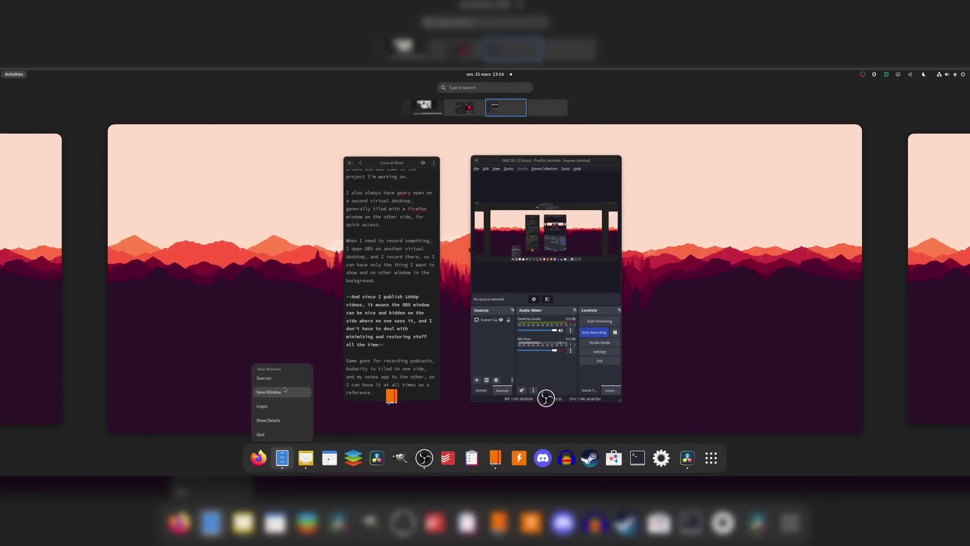
pyautogui.click(269, 392)
pyautogui.moveTo(538, 165); pyautogui.dragTo(744, 165)
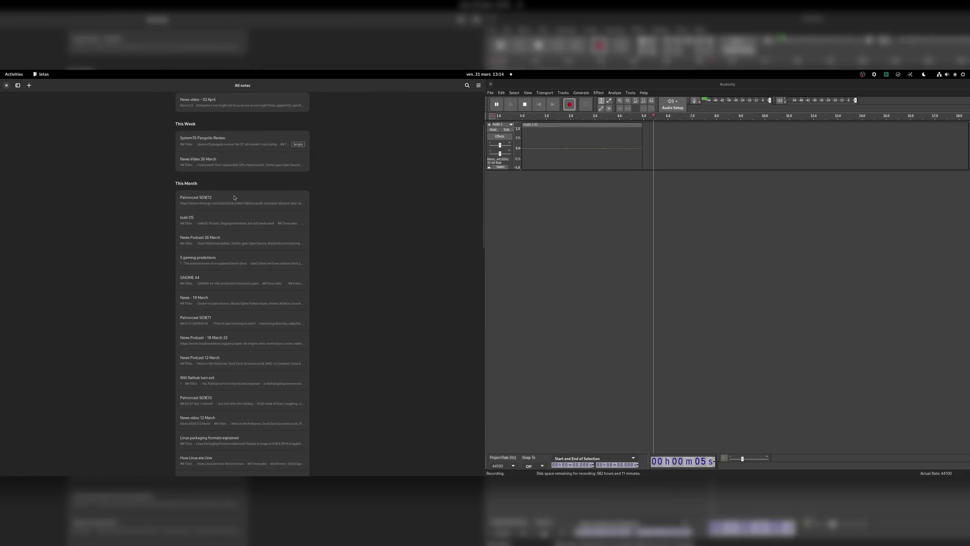
# Scroll through the Patroncast S03E12 note's Solus script in Iotas.
pyautogui.scroll(-20, 306, 233)
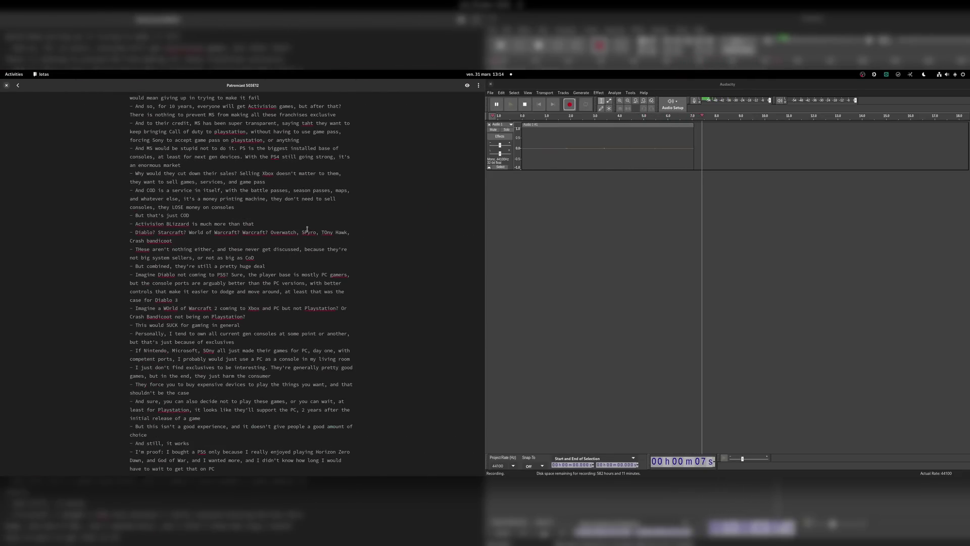
pyautogui.scroll(20, 306, 232)
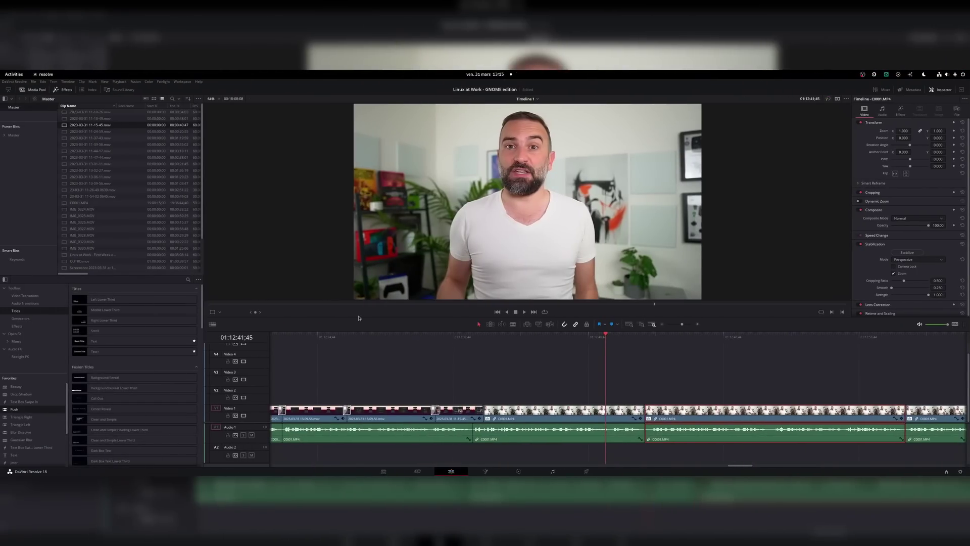
# Peek at the installed-apps grid in the overview, then return to Resolve.
pyautogui.press('super')
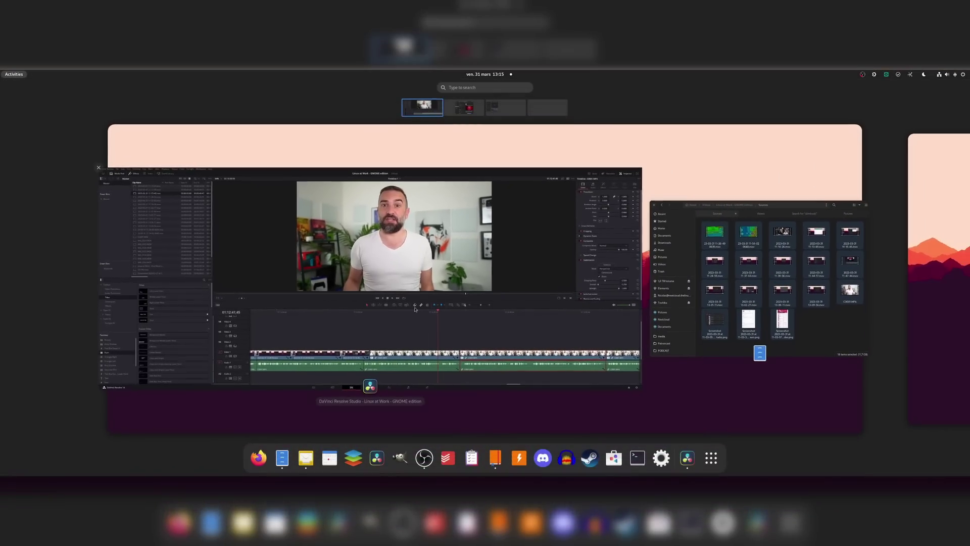
pyautogui.click(473, 283)
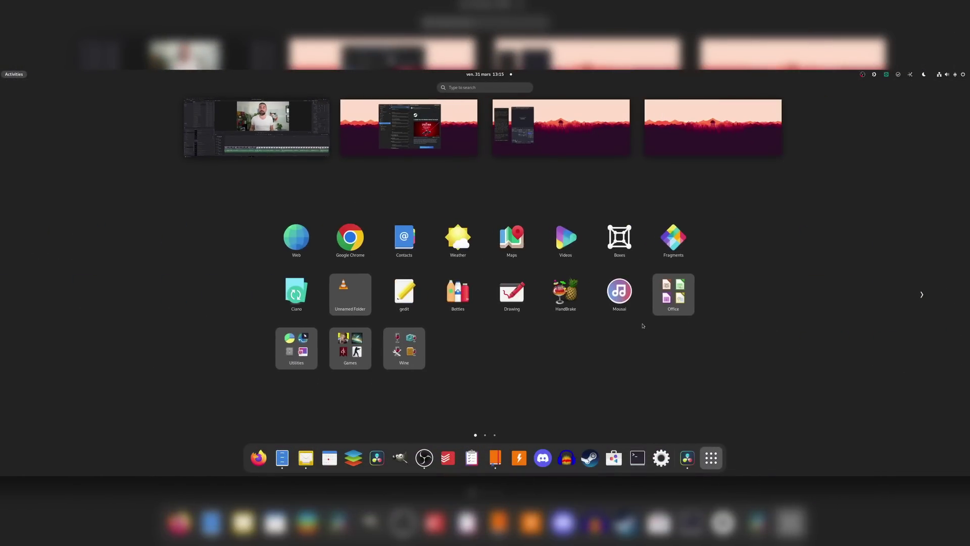
pyautogui.press('super')
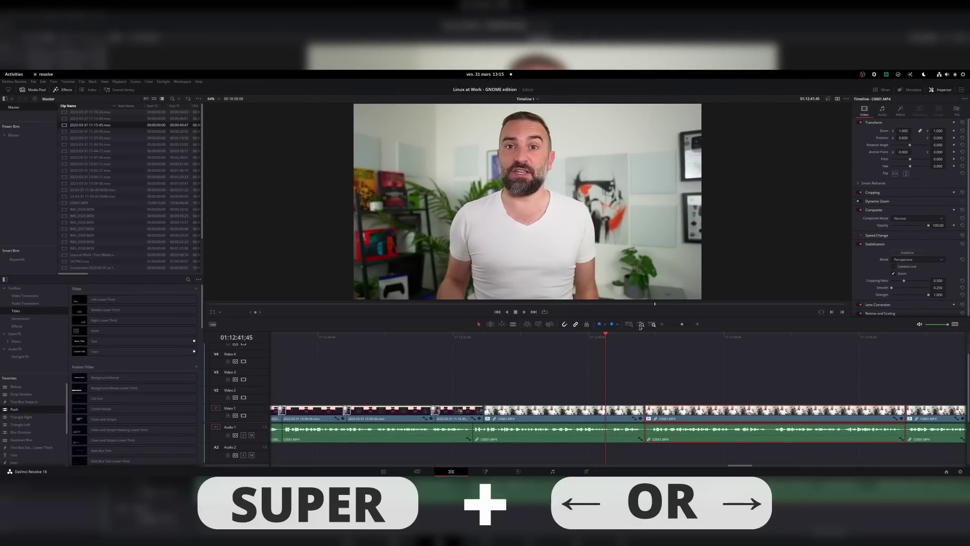
# Switch to the mail workspace and tile Geary right and left before restoring it.
pyautogui.press('super+Right')
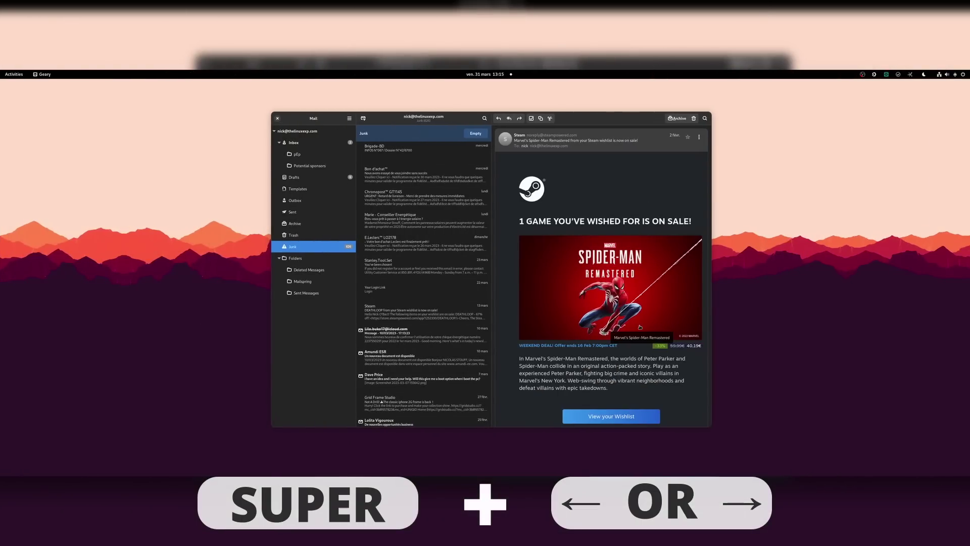
pyautogui.press('super+Right')
pyautogui.press('super+Left')
pyautogui.press('super+Left')
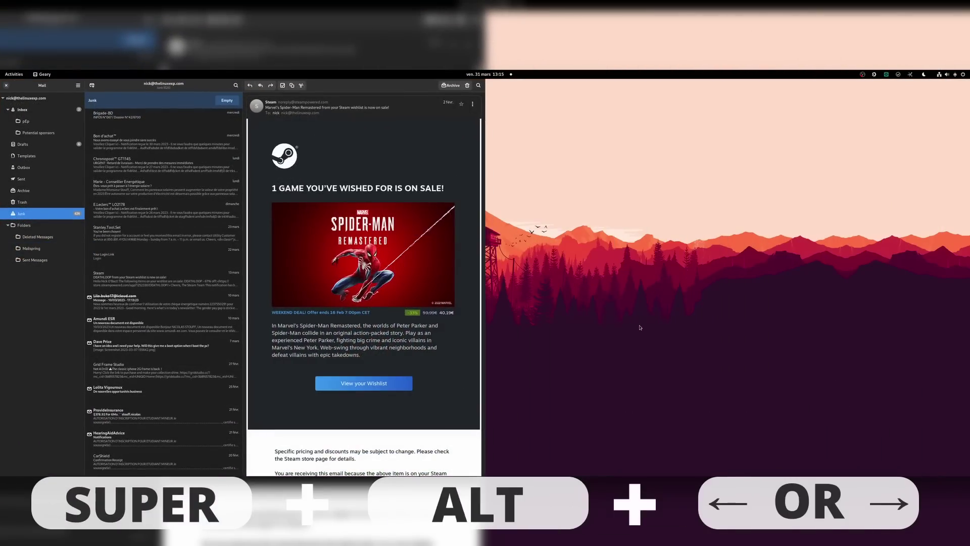
pyautogui.press('super+Right')
# Switch back and forth between the mail workspace and the OBS and notes workspace.
pyautogui.press('super+alt+Right')
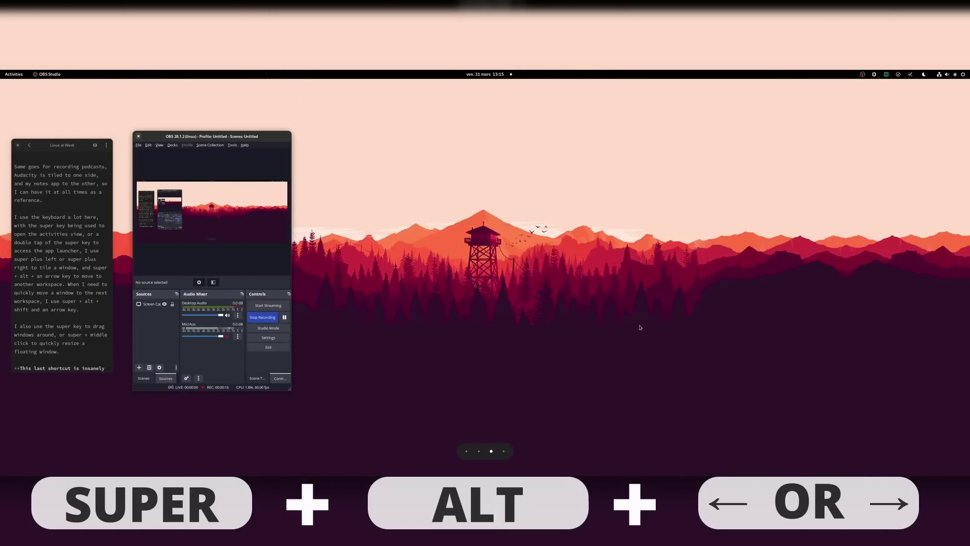
pyautogui.press('super+alt+Left')
pyautogui.press('super+alt+Right')
pyautogui.press('super+alt+Left')
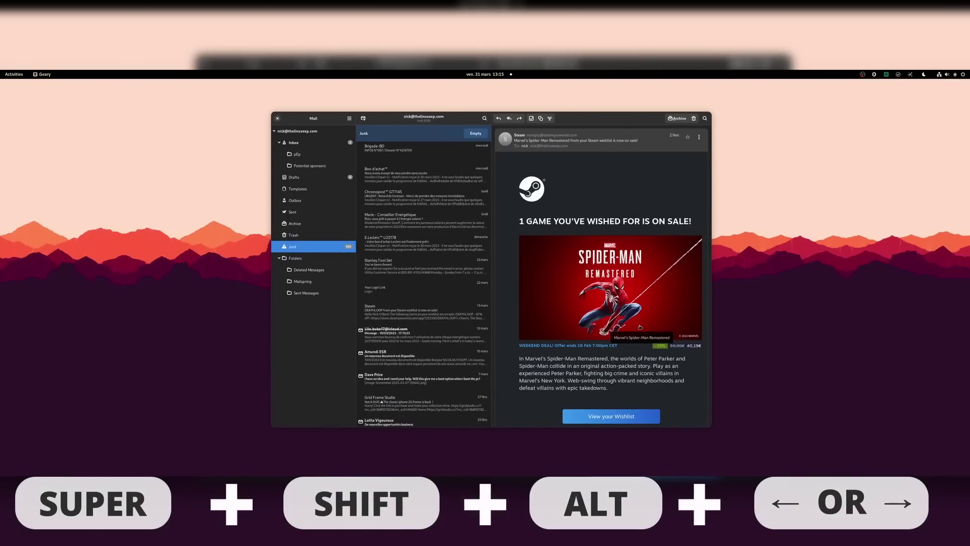
# Carry Geary onto an empty workspace and shrink it by dragging its corner.
pyautogui.press('super+shift+alt+Right')
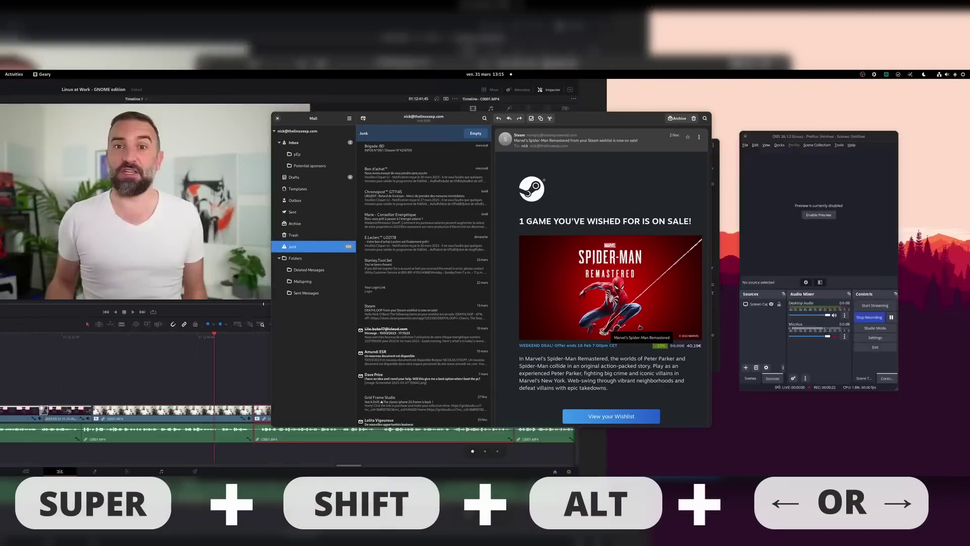
pyautogui.press('super+shift+alt+Right')
pyautogui.press('super+shift+alt+Left')
pyautogui.press('super+shift+alt+Left')
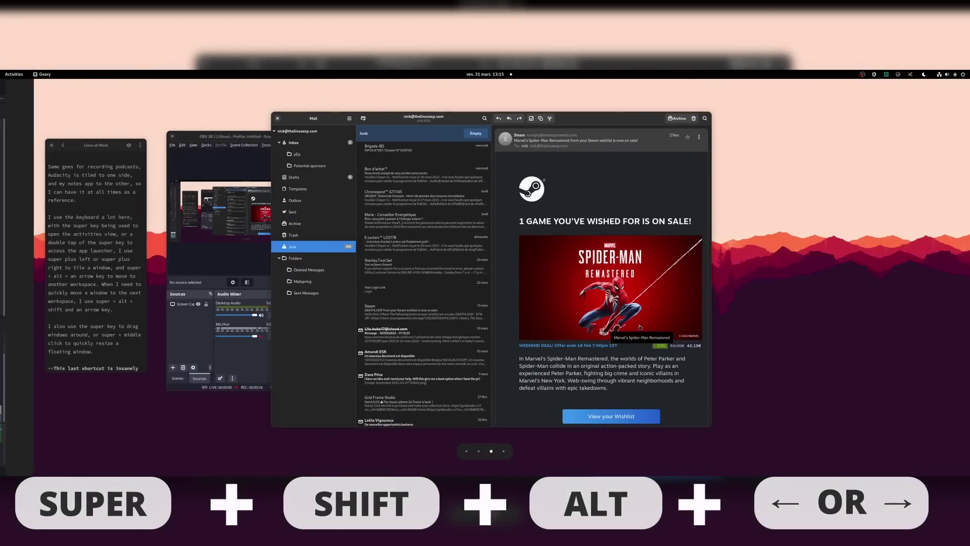
pyautogui.press('super+shift+alt+Right')
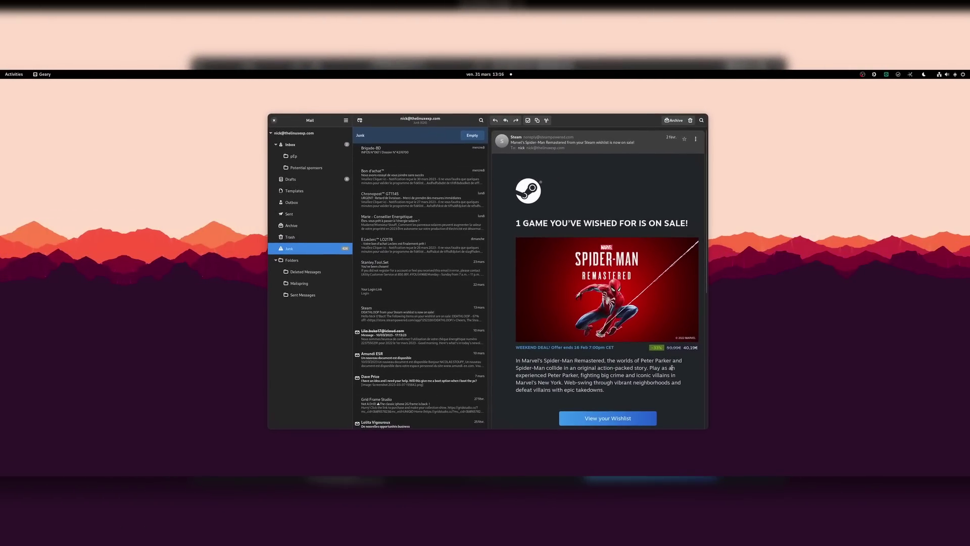
pyautogui.moveTo(693, 415); pyautogui.dragTo(548, 293)
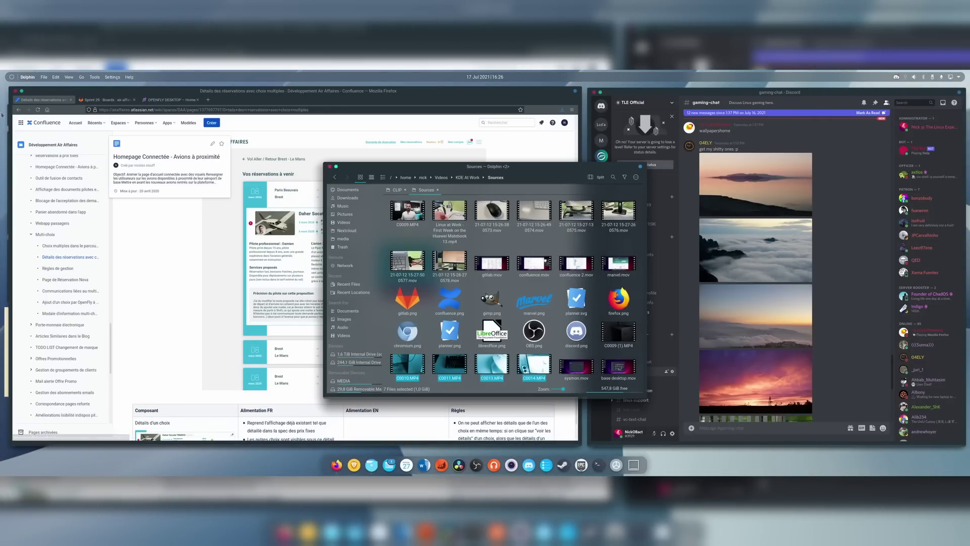
pyautogui.rightClick(3, 109)
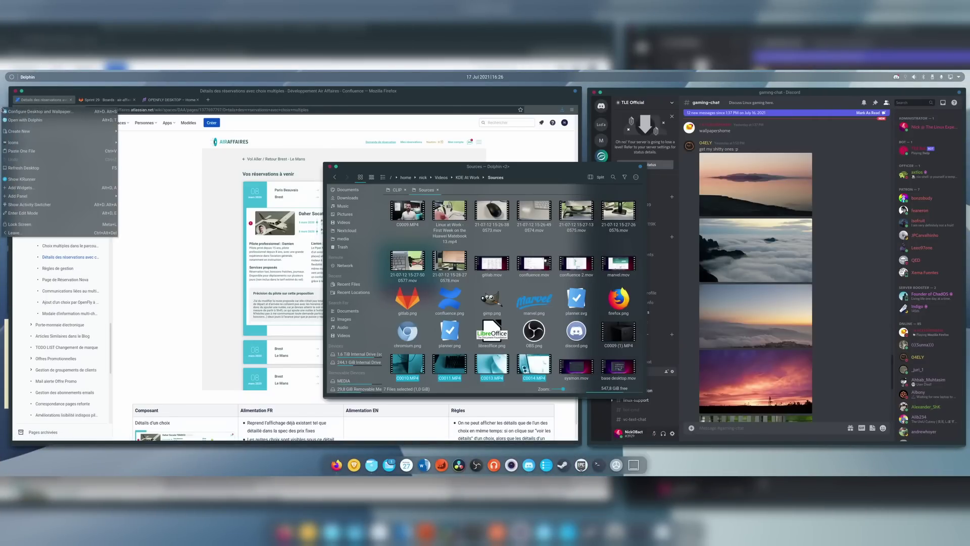
pyautogui.click(30, 205)
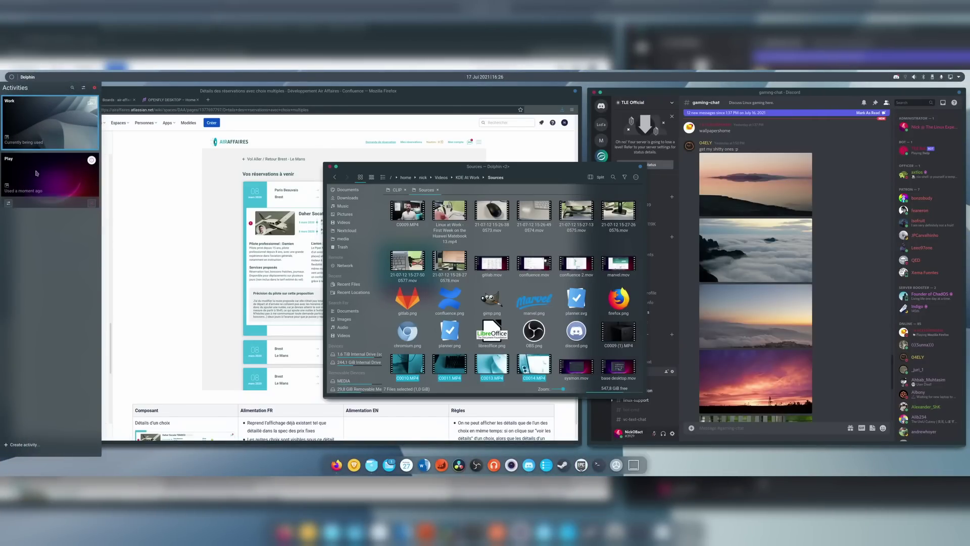
pyautogui.click(31, 165)
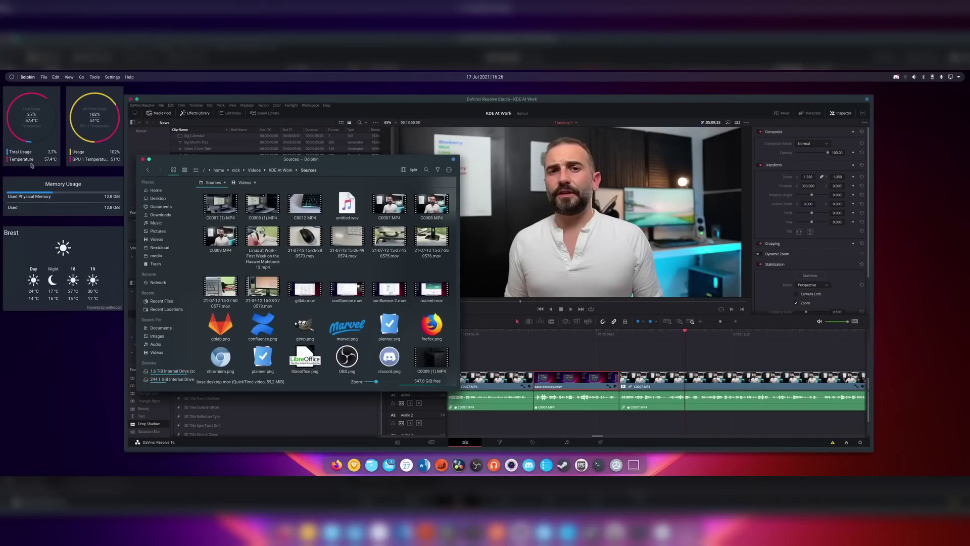
pyautogui.rightClick(22, 186)
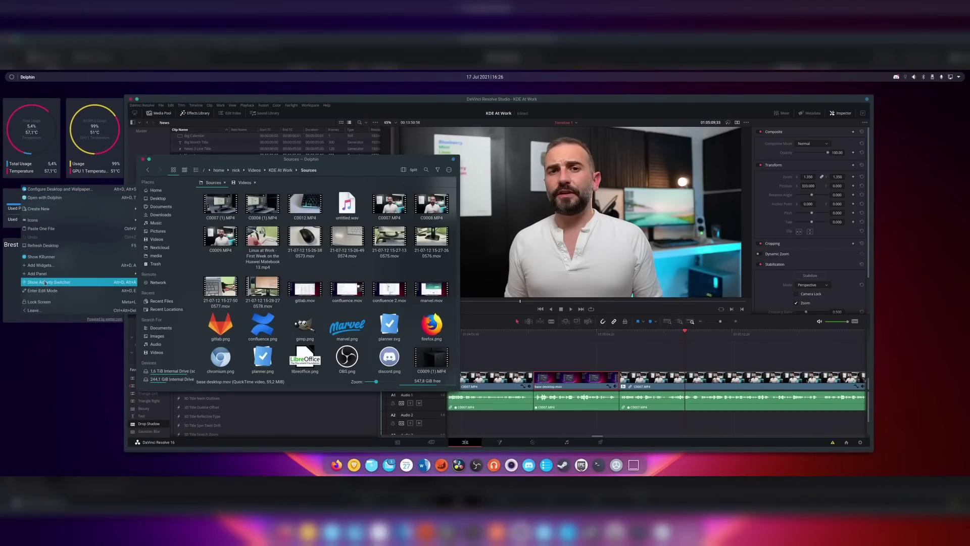
pyautogui.click(45, 282)
pyautogui.click(38, 177)
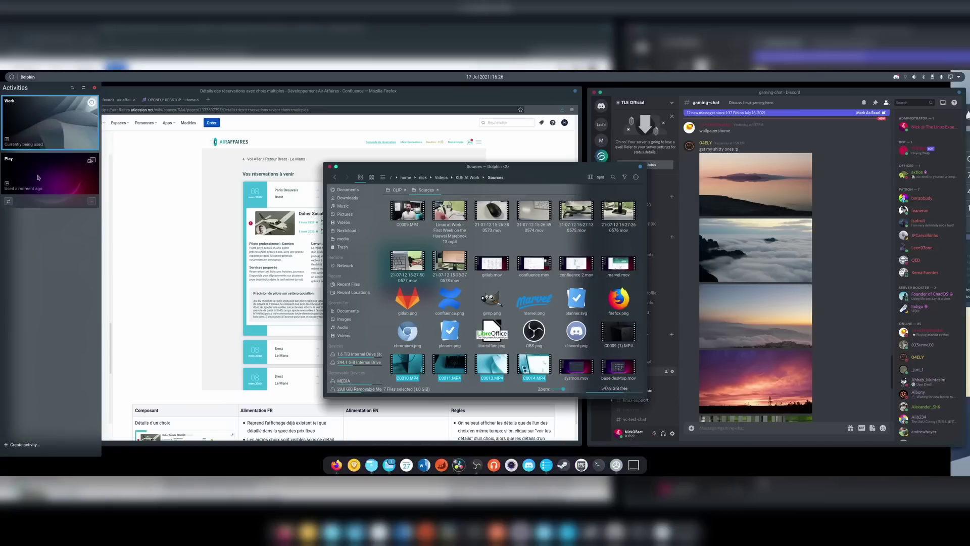
pyautogui.hotkey('ctrl', 'F9')
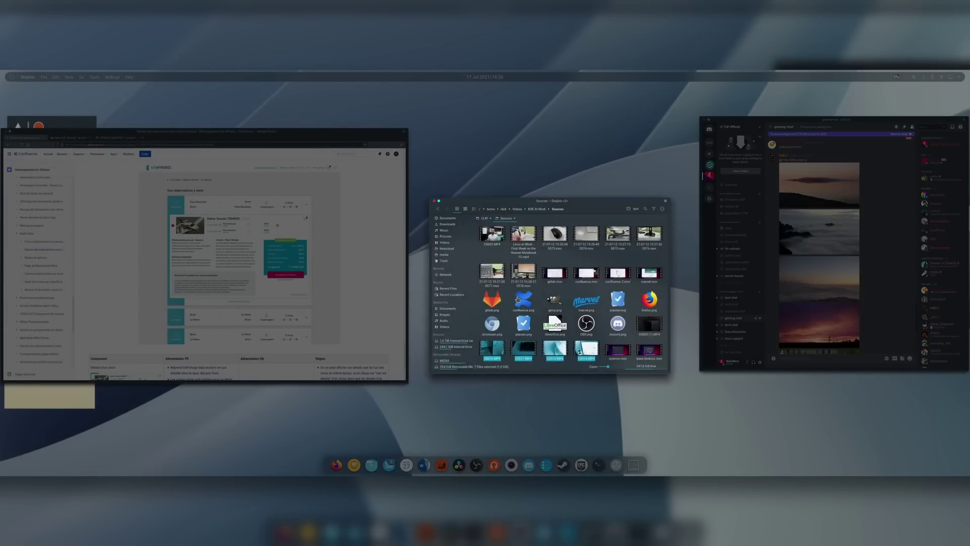
pyautogui.click(550, 87)
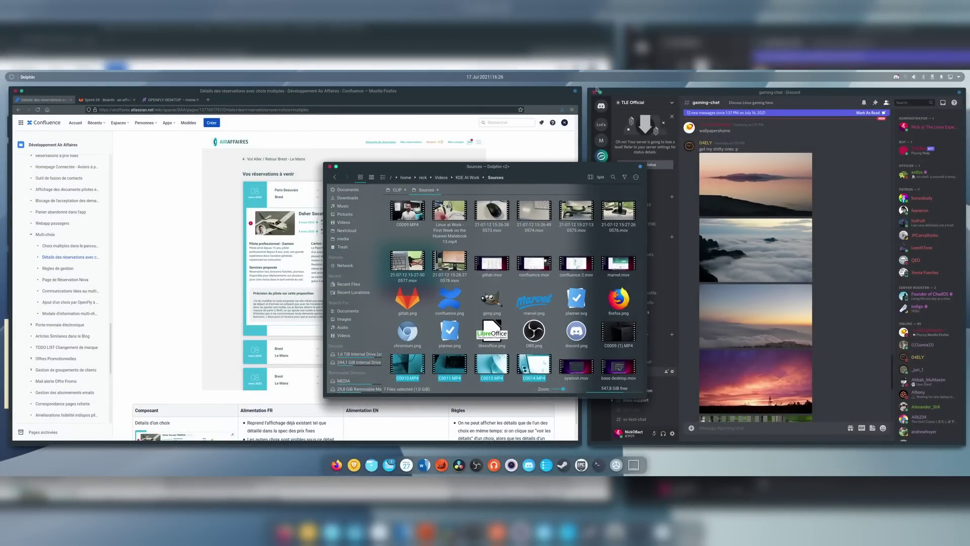
pyautogui.rightClick(597, 89)
pyautogui.click(618, 186)
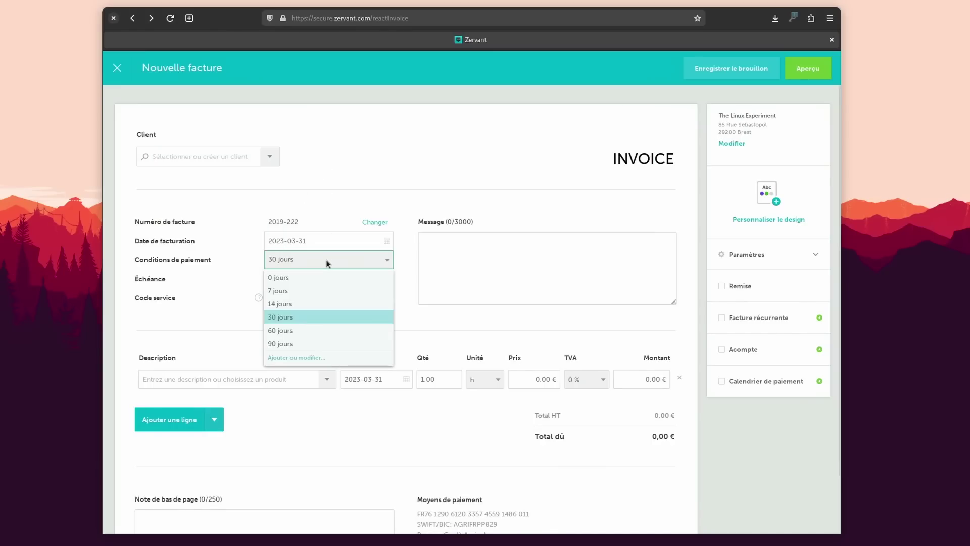
# Set the invoice's payment terms to 30 jours, then open the Videos folder.
pyautogui.click(303, 317)
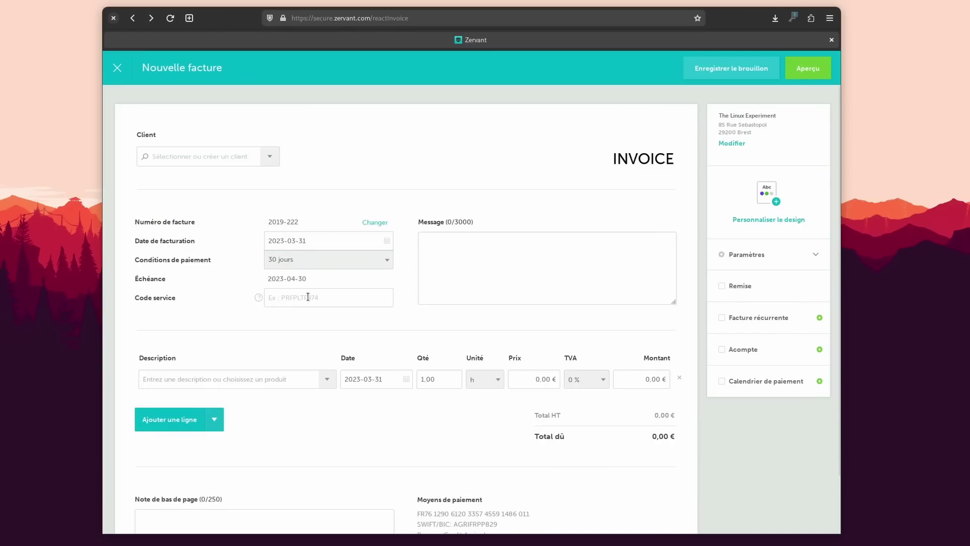
pyautogui.click(216, 378)
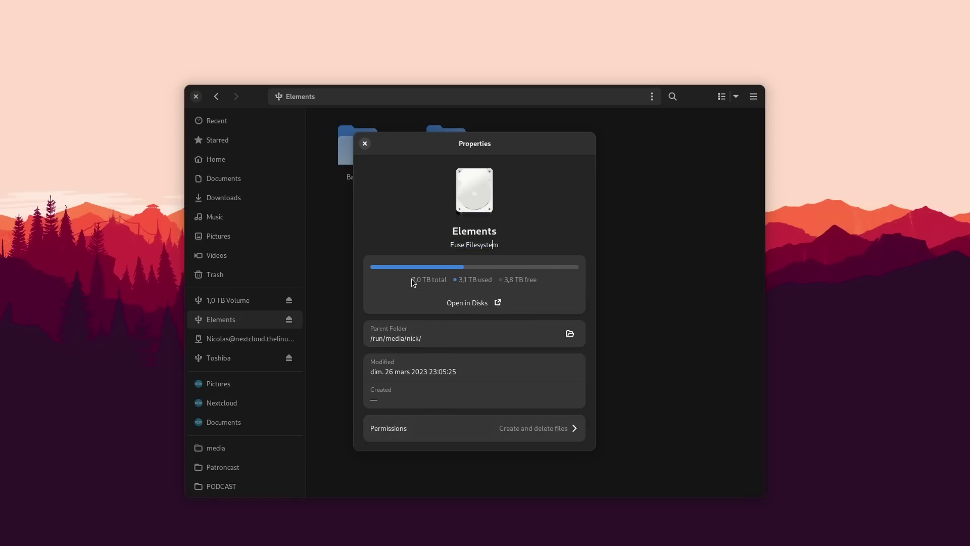
pyautogui.press('Escape')
pyautogui.doubleClick(453, 148)
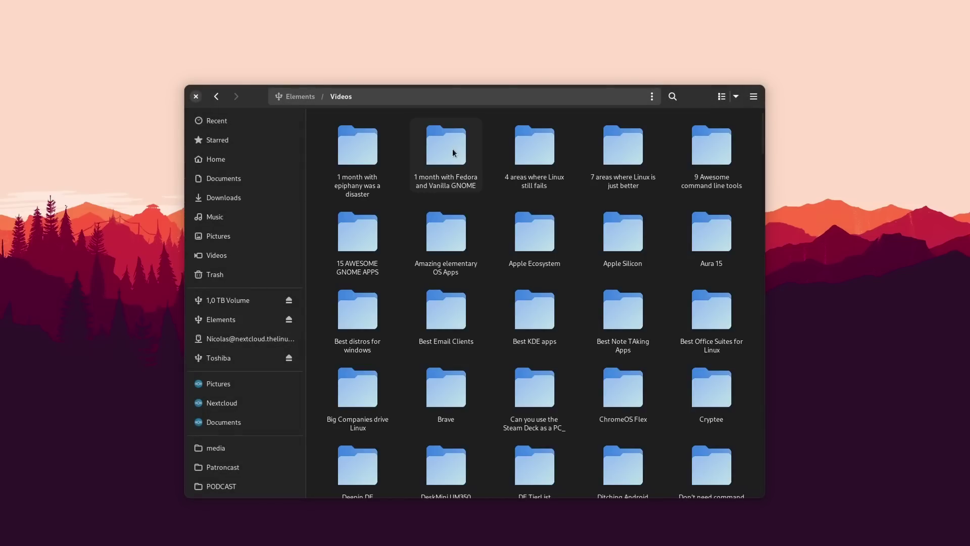
pyautogui.scroll(-10, 763, 129)
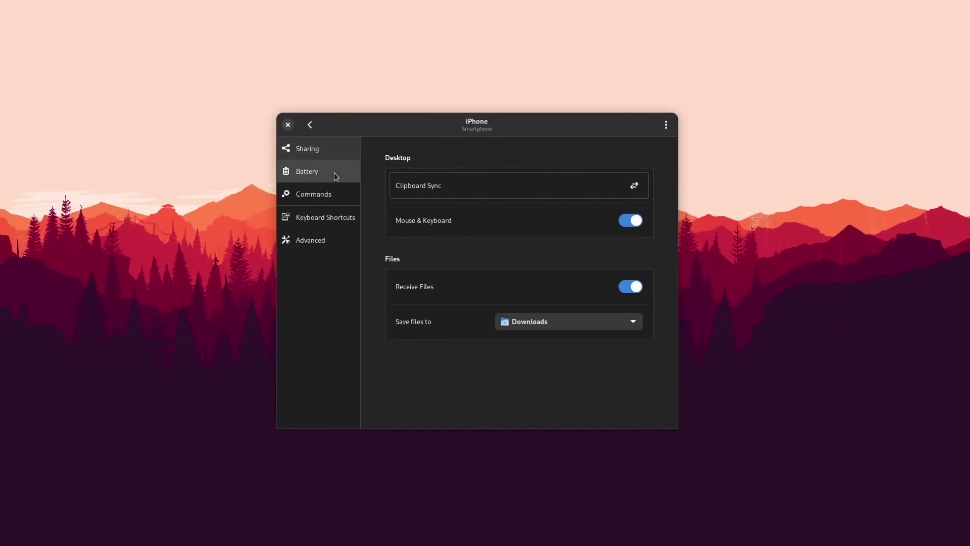
# View the phone's Battery, Commands and Keyboard Shortcuts settings pages.
pyautogui.click(334, 172)
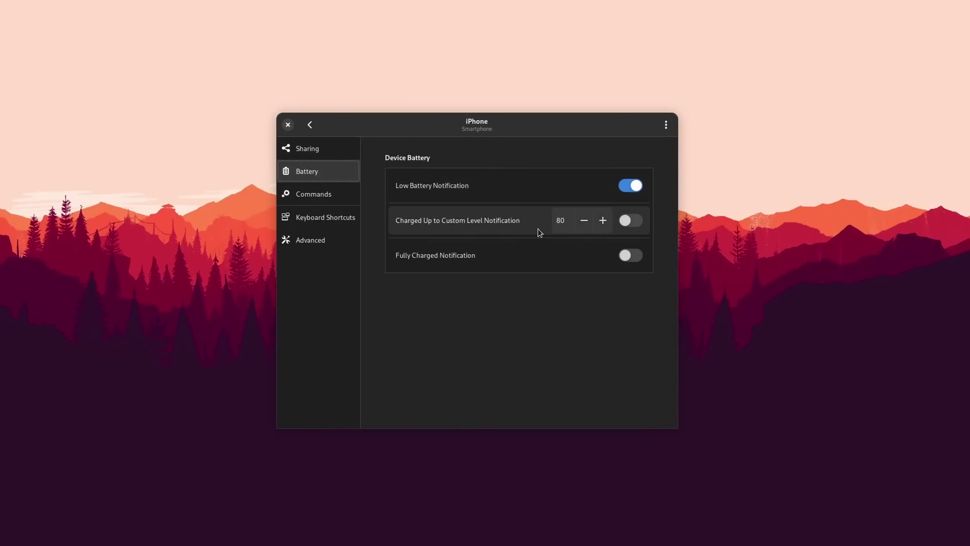
pyautogui.click(319, 191)
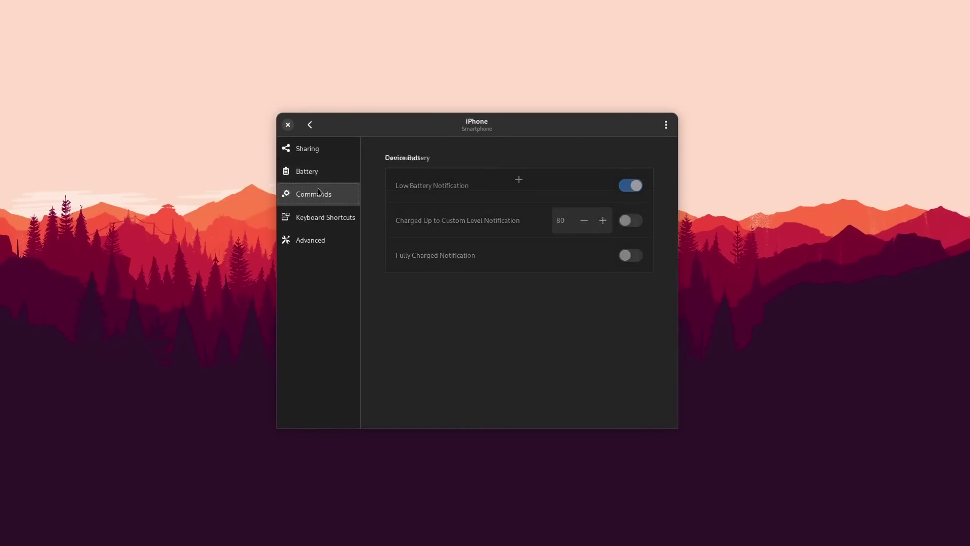
pyautogui.click(331, 217)
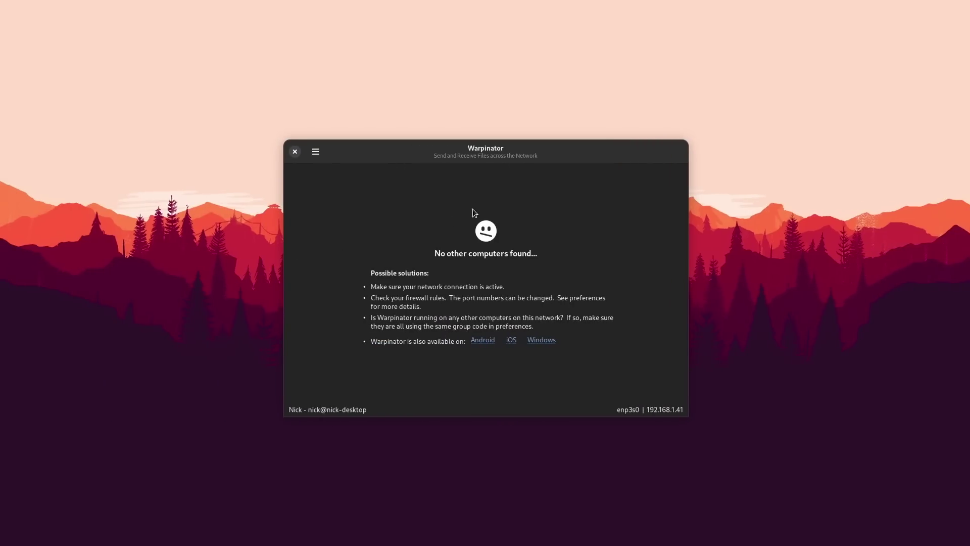
# Open Warpinator's Connection preferences and click into the Group Code field.
pyautogui.click(317, 153)
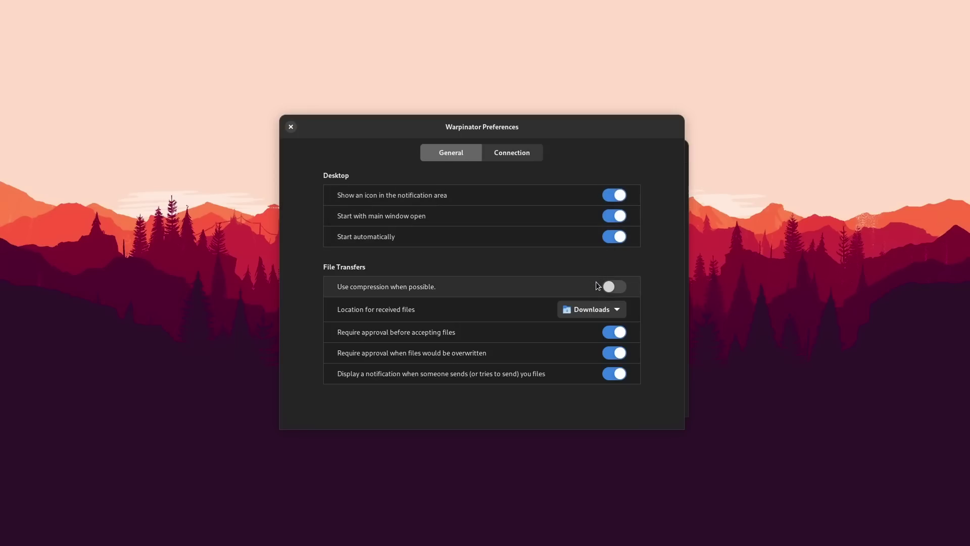
pyautogui.click(520, 154)
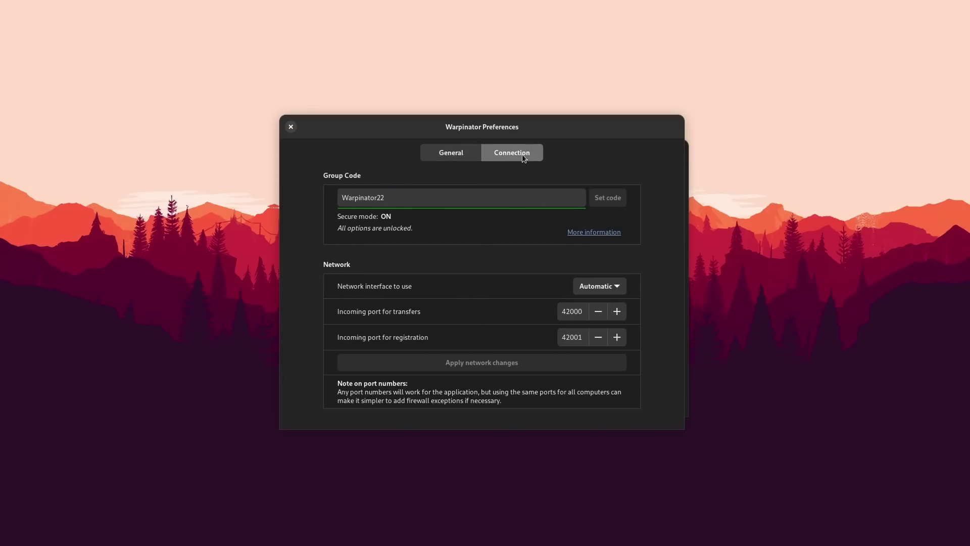
pyautogui.click(405, 200)
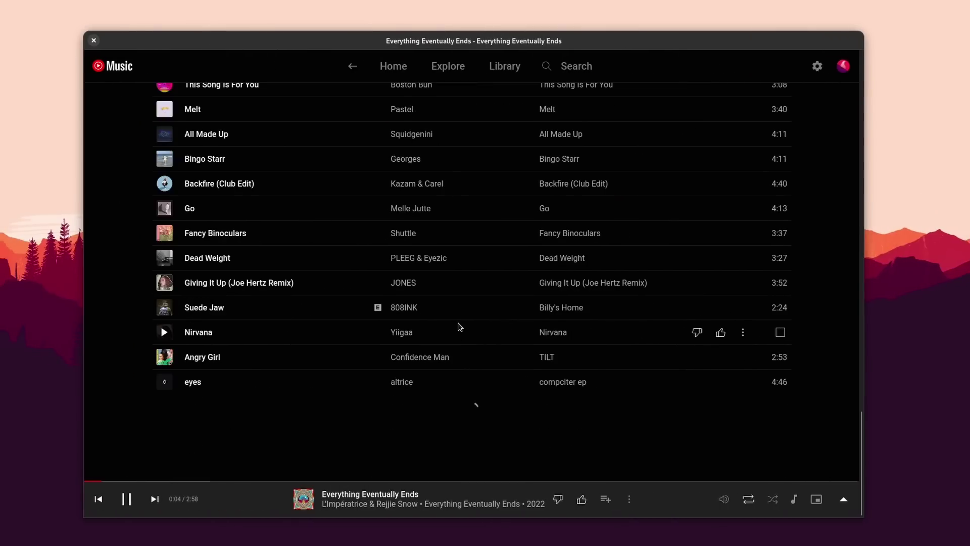
pyautogui.scroll(-4, 462, 326)
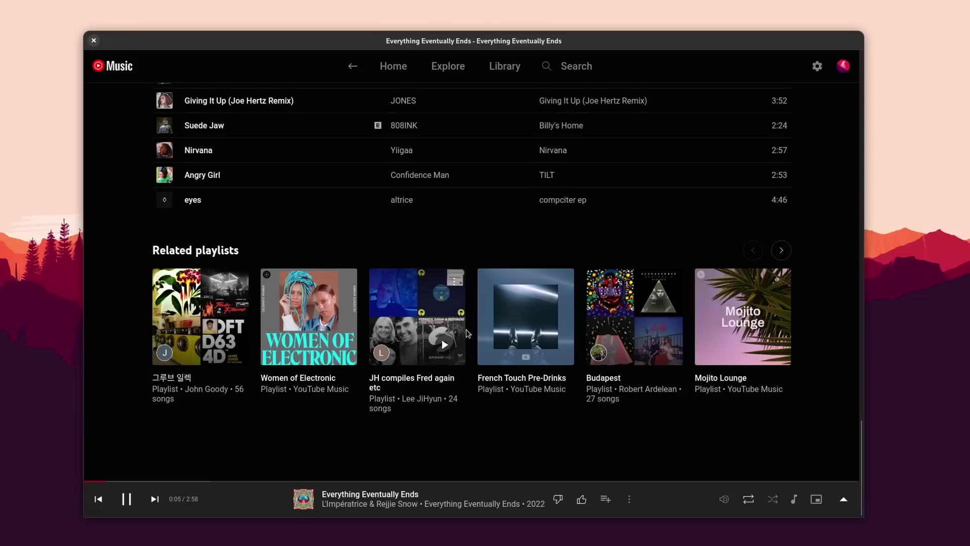
# Open YTM Desktop's settings, move the dialog up-right, and show the Playback options.
pyautogui.scroll(15, 466, 329)
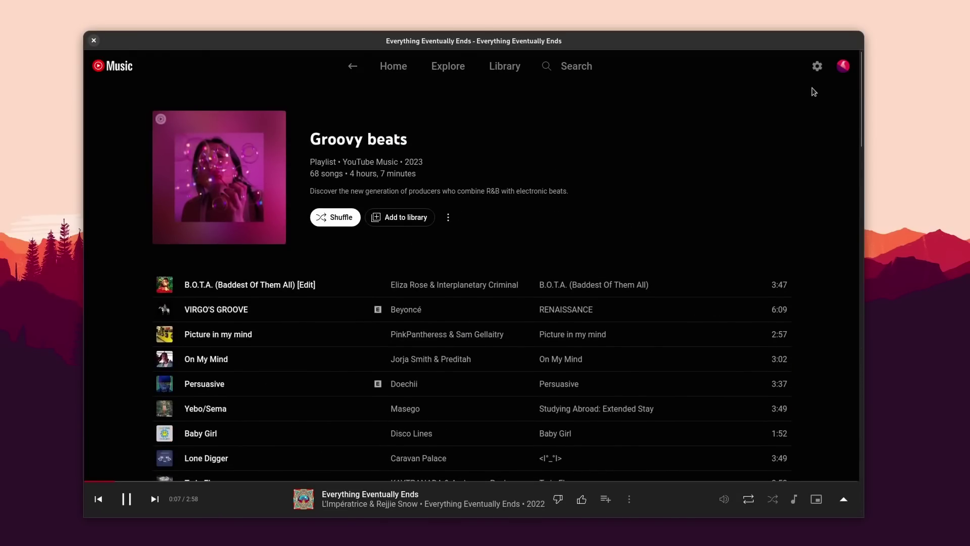
pyautogui.click(817, 67)
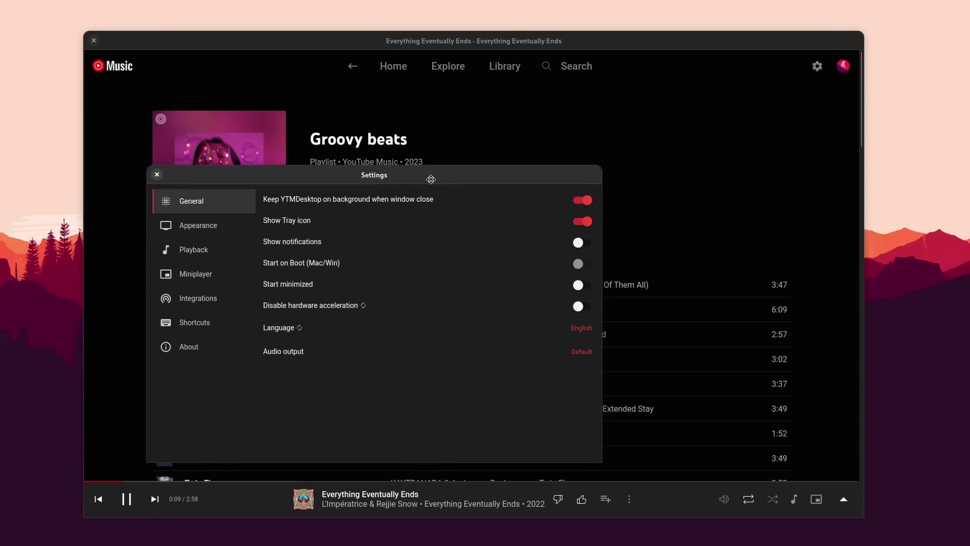
pyautogui.moveTo(431, 179); pyautogui.dragTo(523, 153)
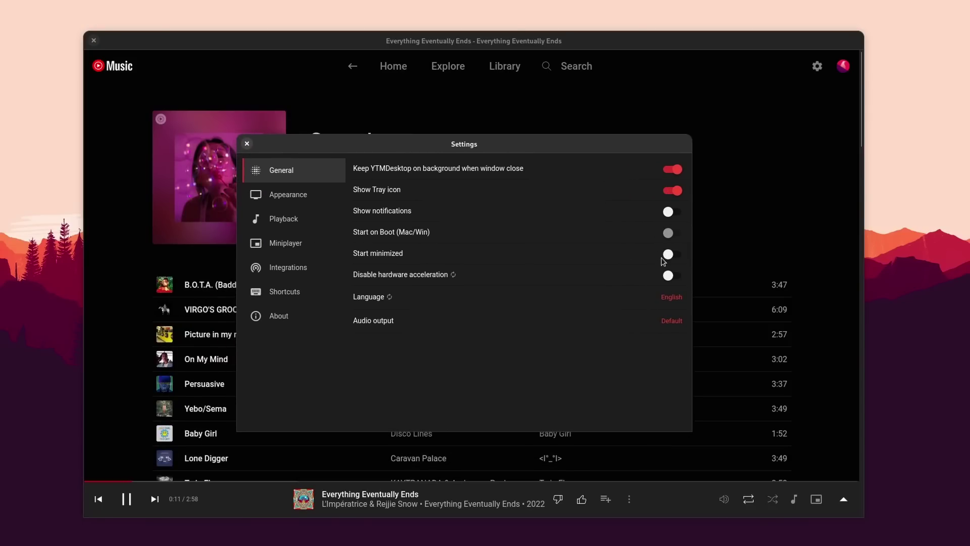
pyautogui.click(305, 222)
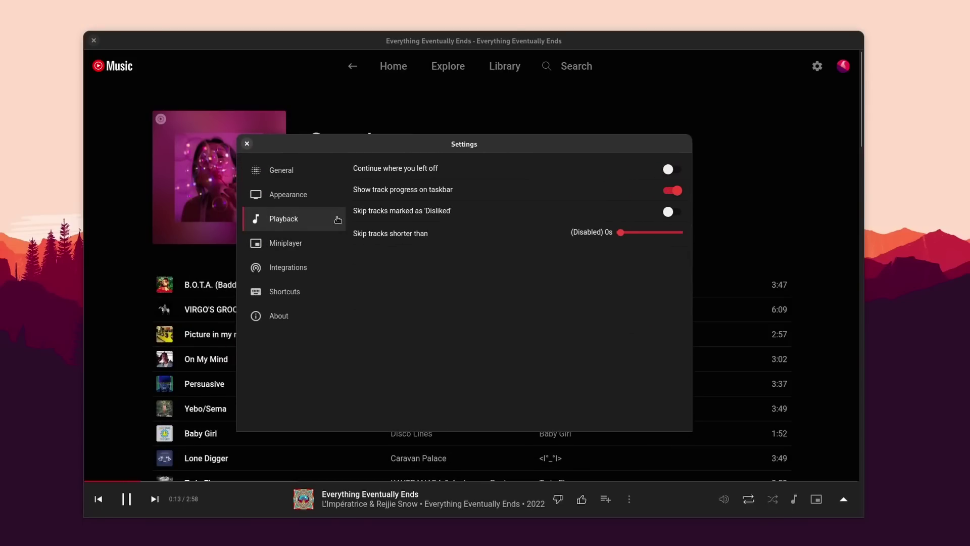